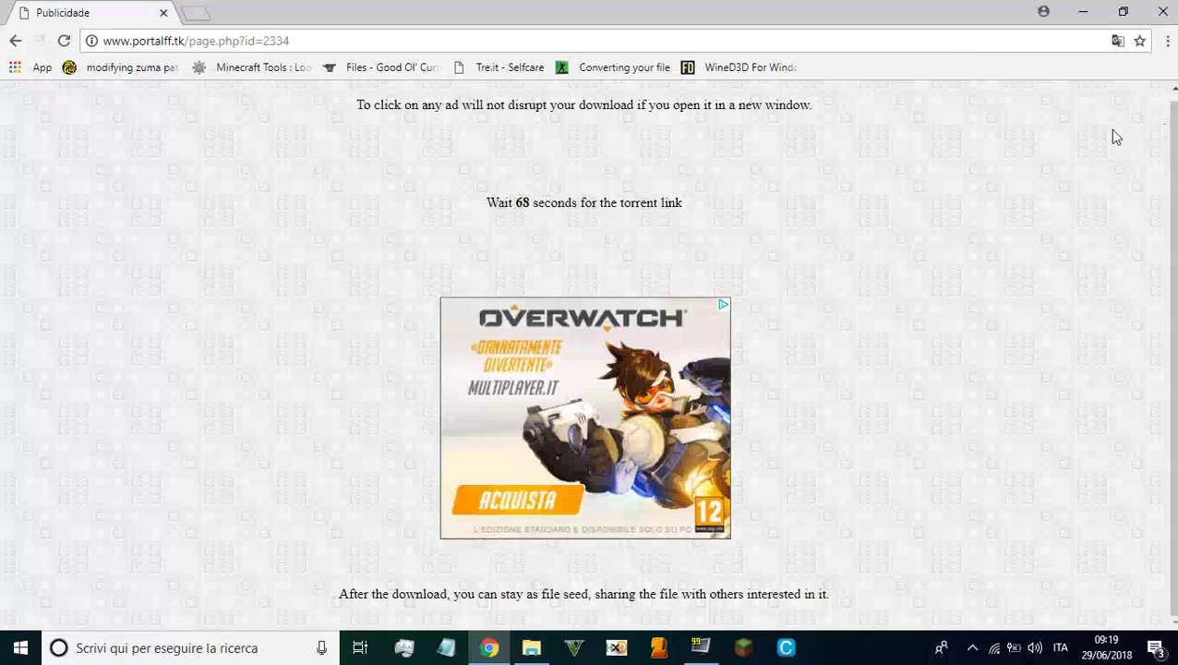
click(1086, 13)
click(973, 647)
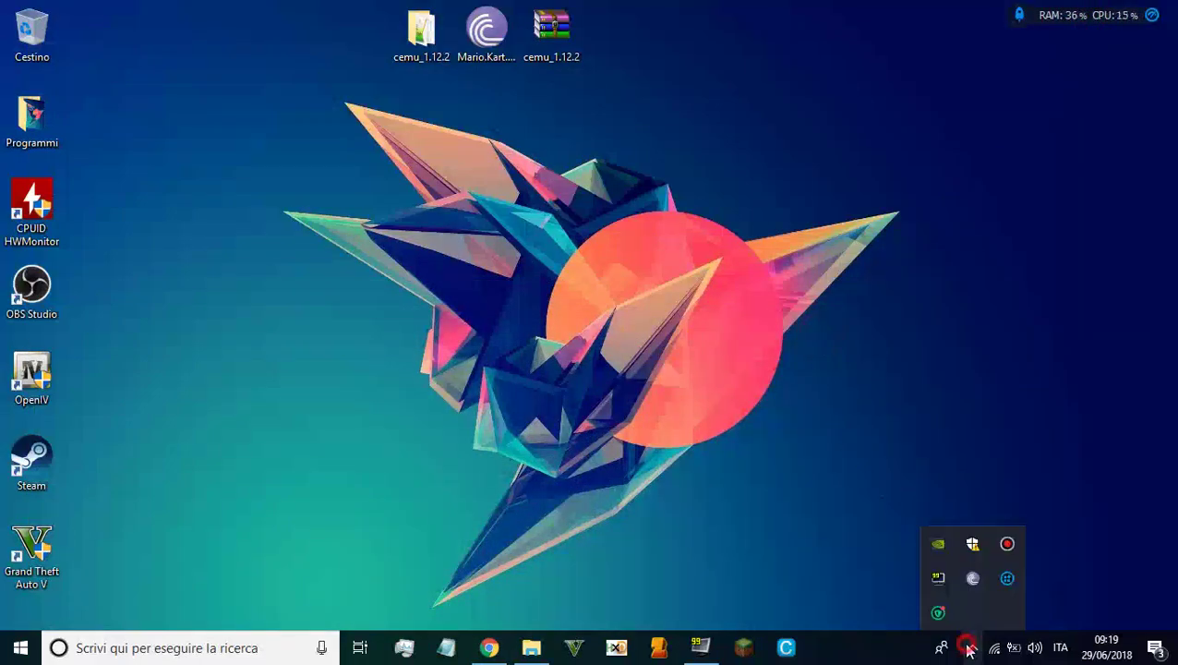
click(939, 612)
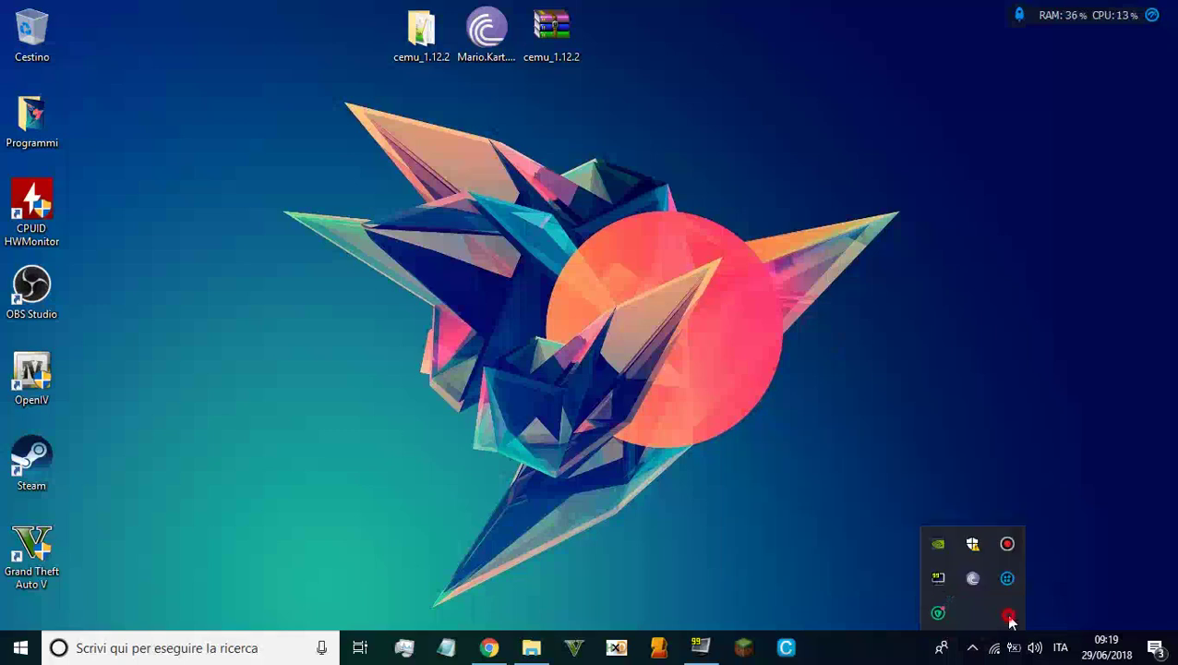
click(1022, 543)
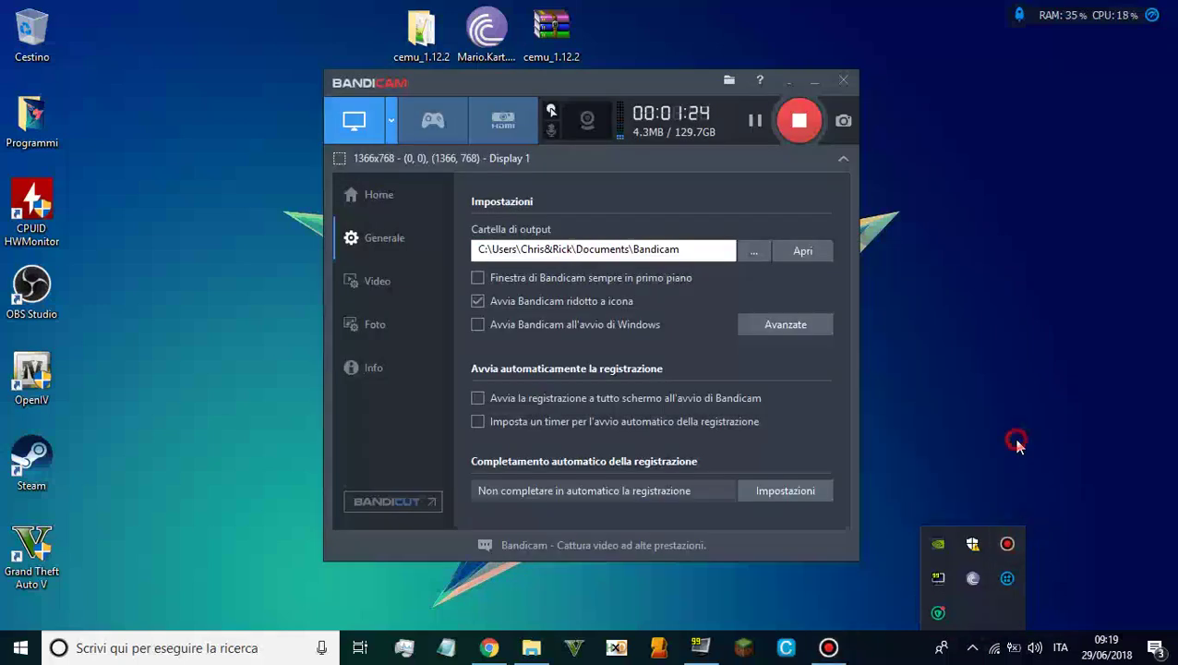
click(789, 82)
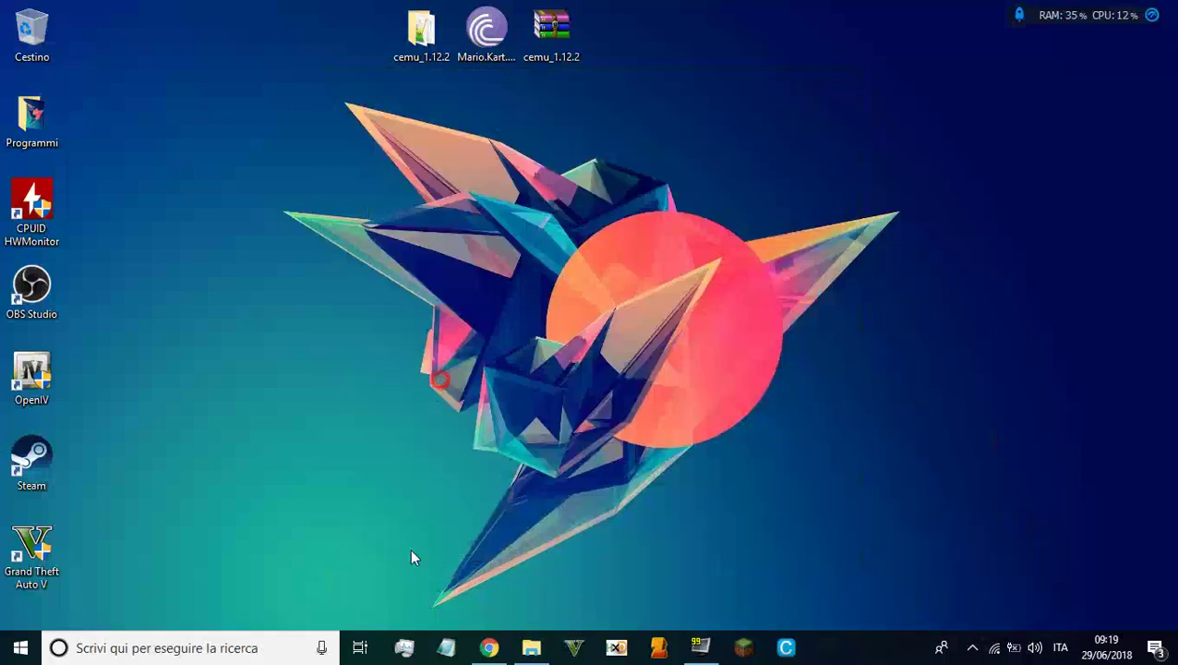
click(506, 650)
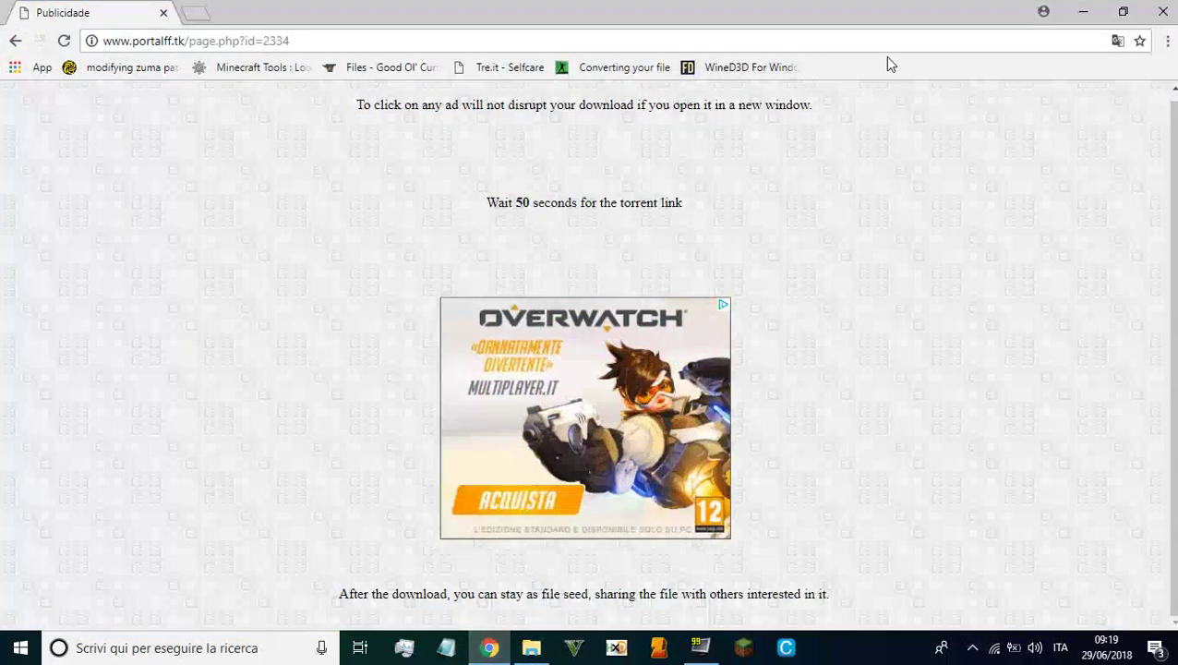
click(973, 647)
click(1007, 545)
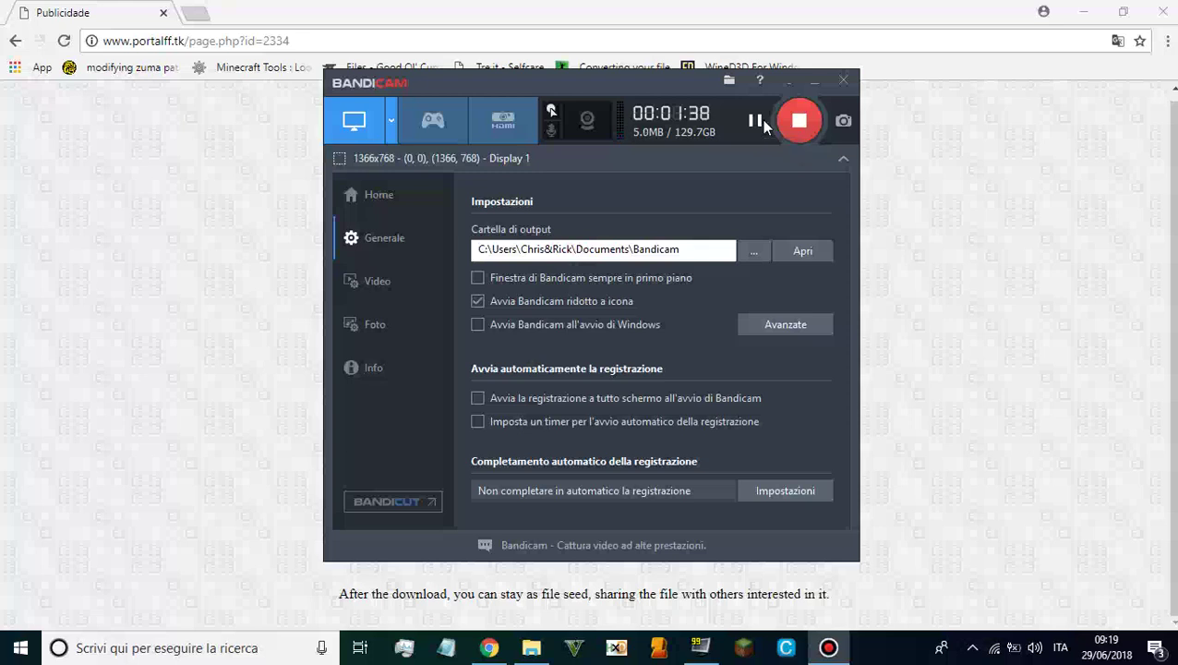
click(764, 126)
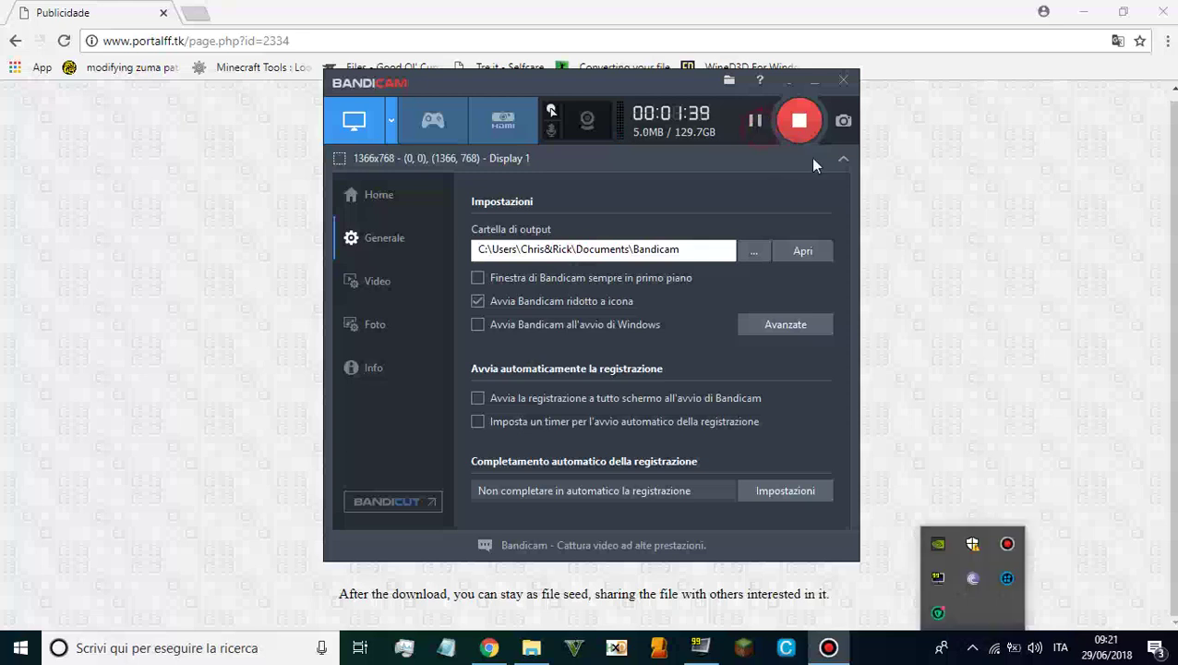
click(996, 174)
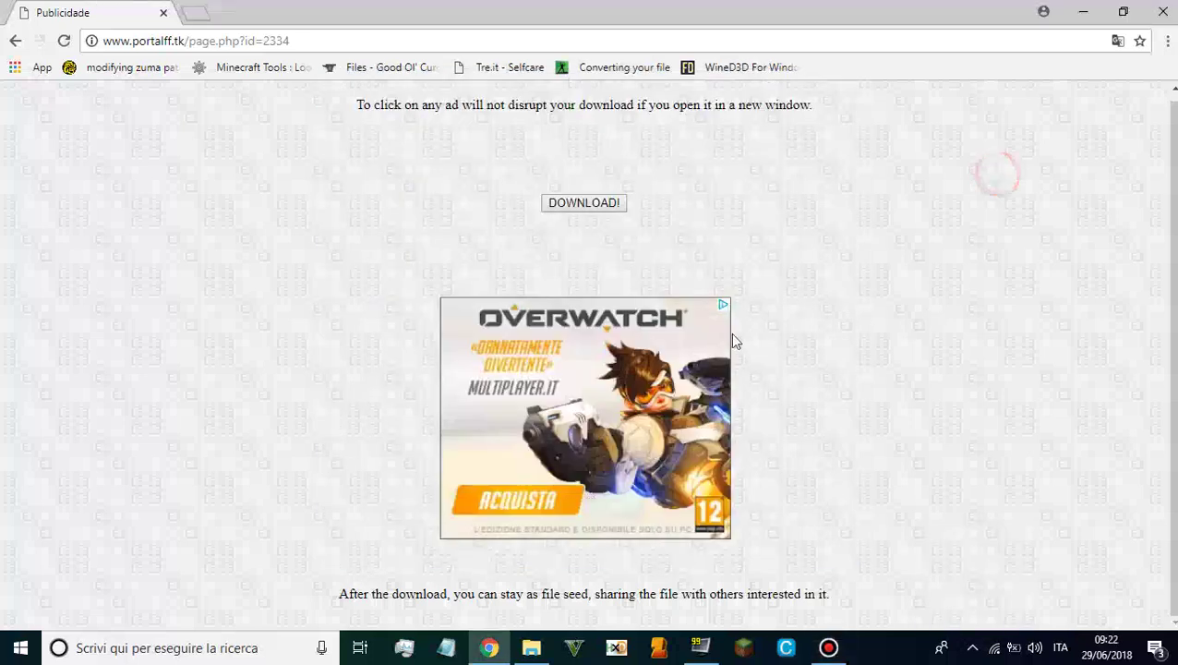
Download the Mario Kart 8 torrent file from the torrent link page.
click(609, 208)
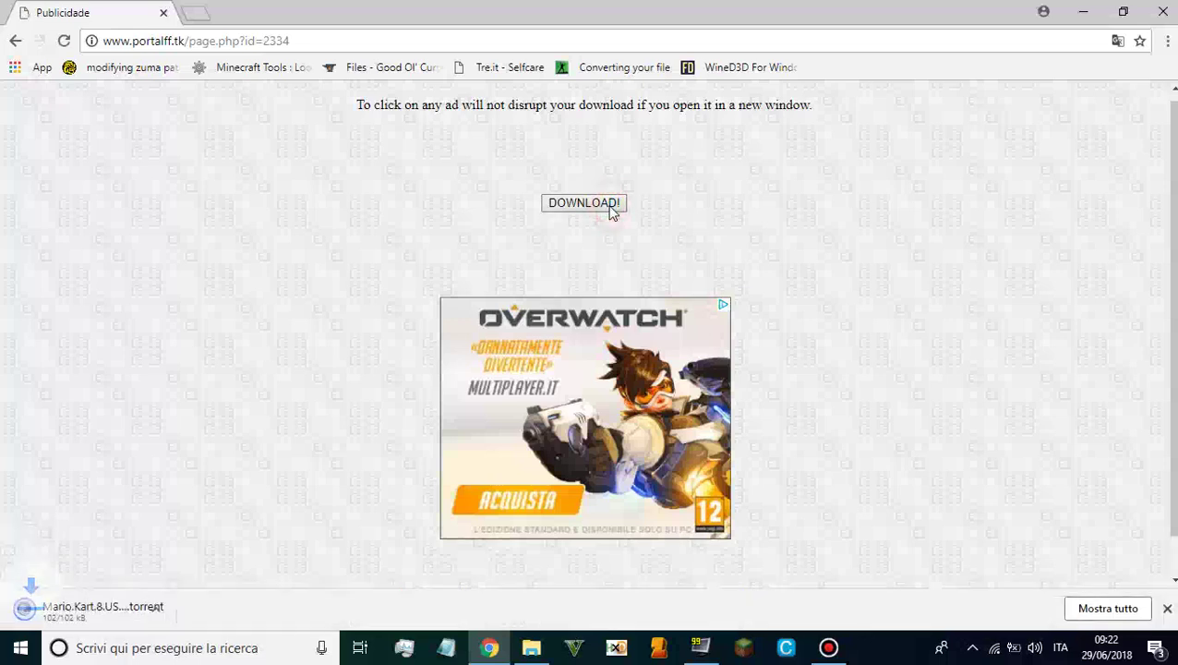
click(89, 612)
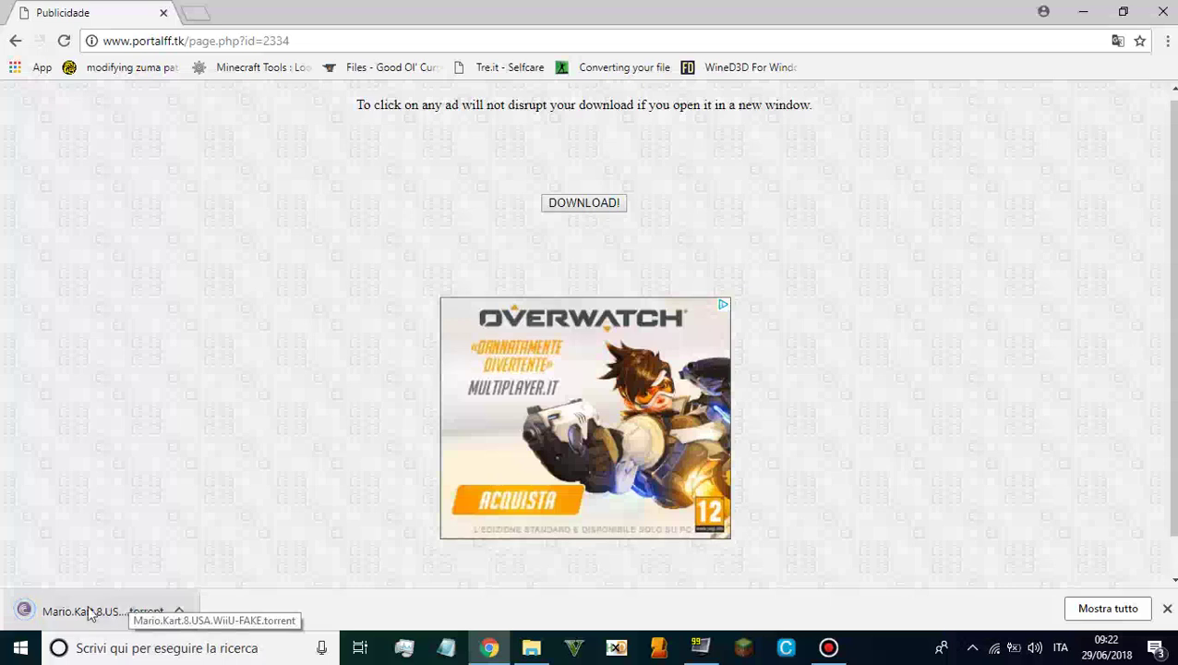
right_click(74, 623)
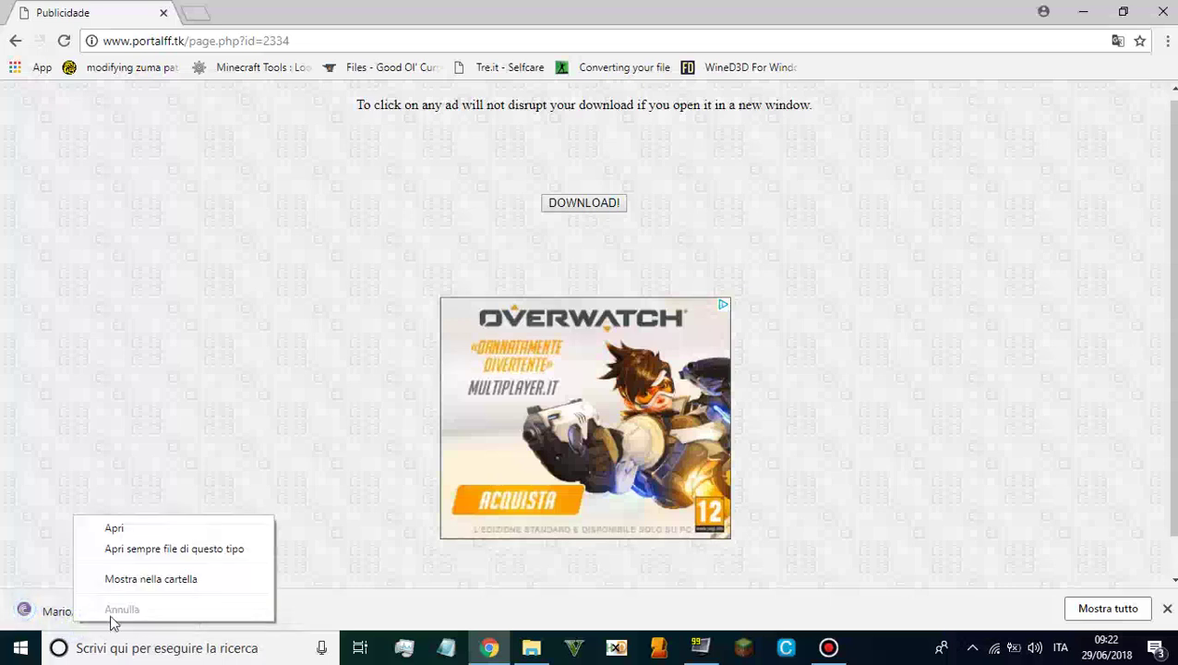
click(106, 268)
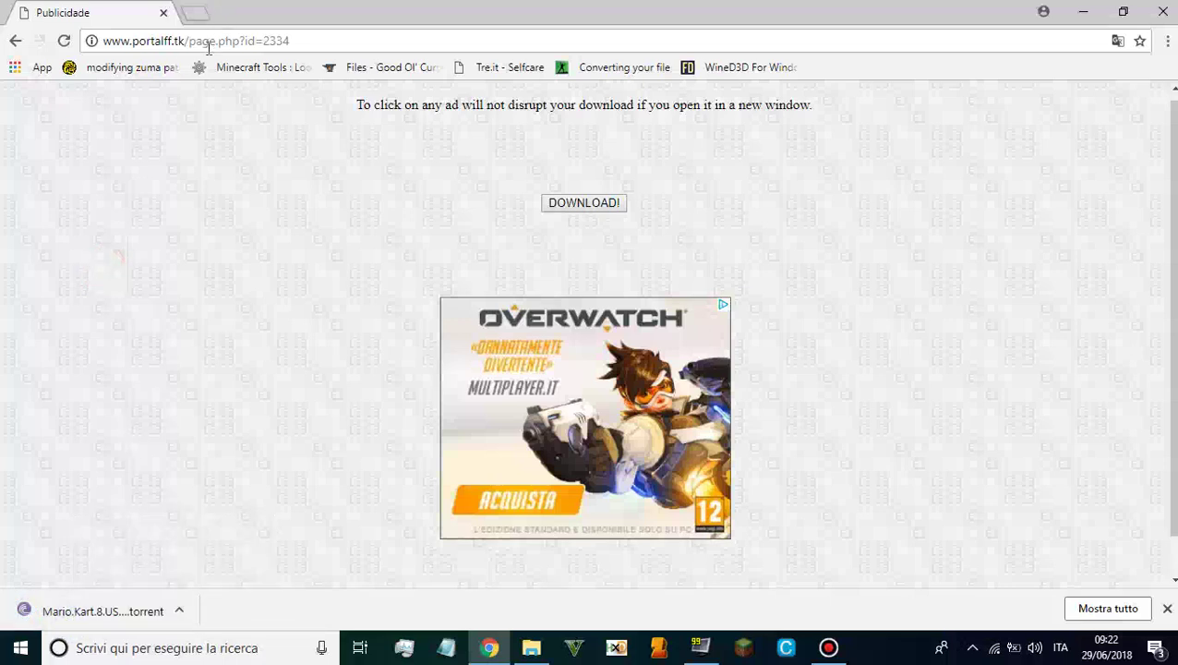
click(338, 41)
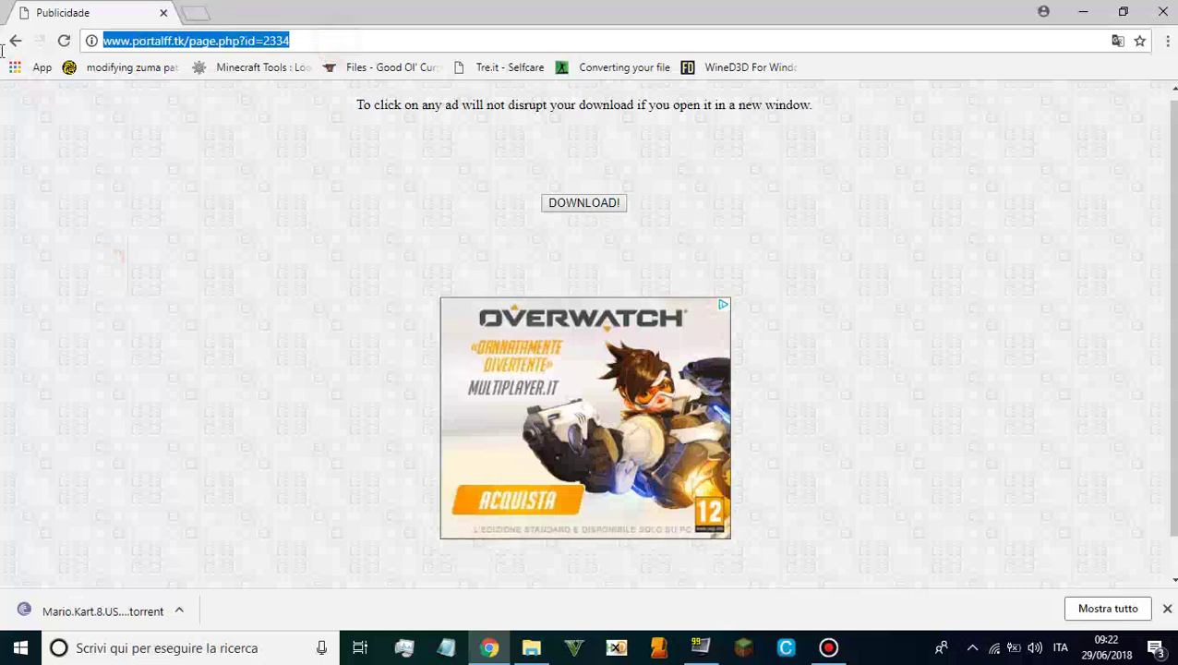
click(15, 41)
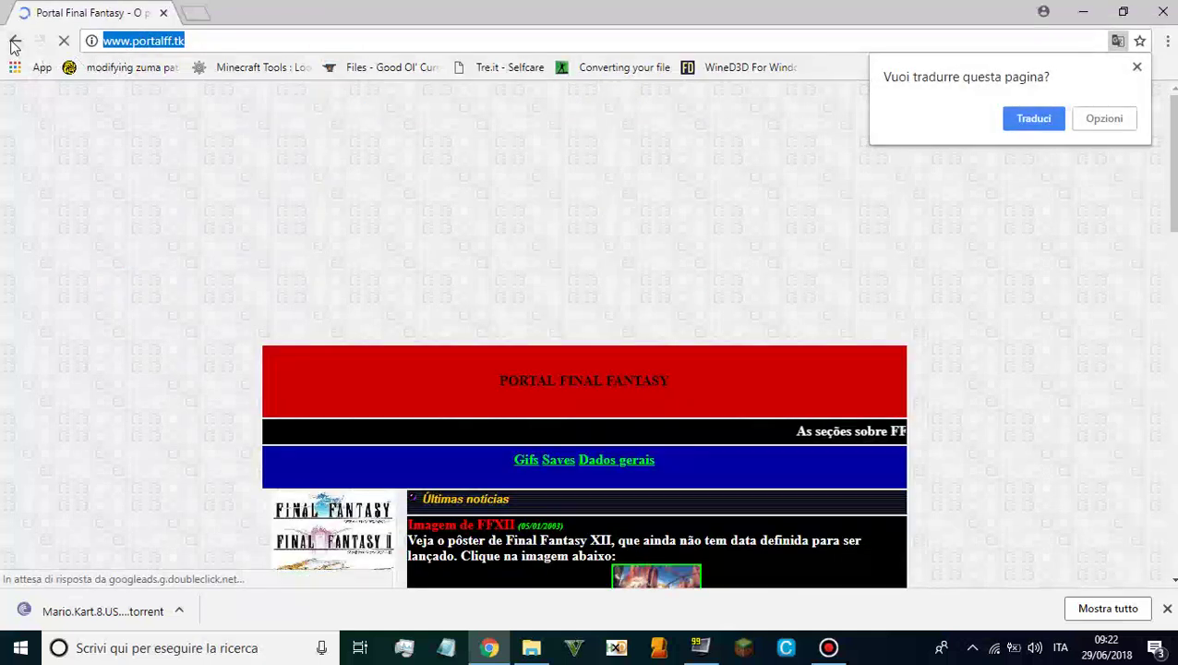
click(40, 42)
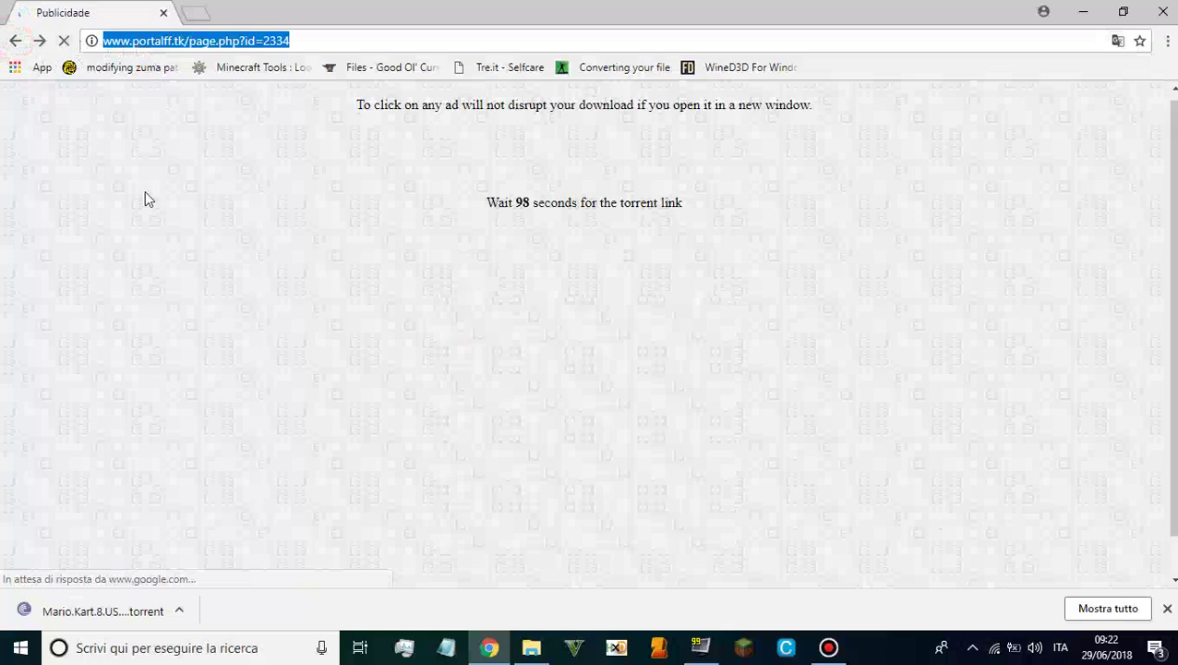
click(145, 190)
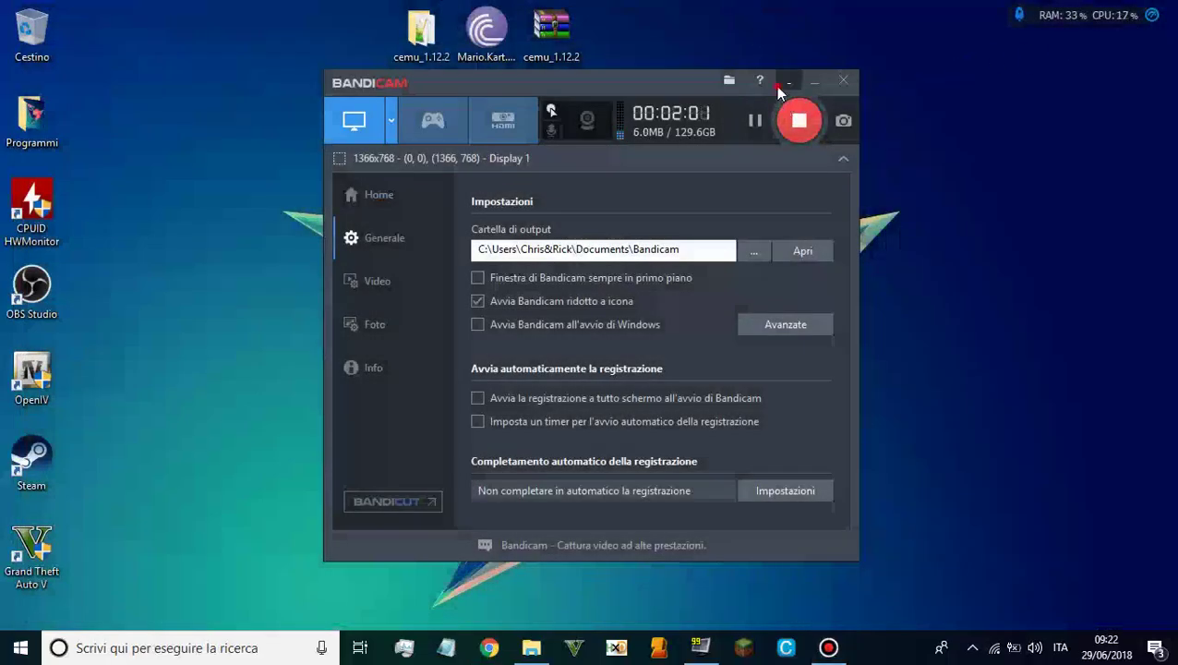
click(785, 84)
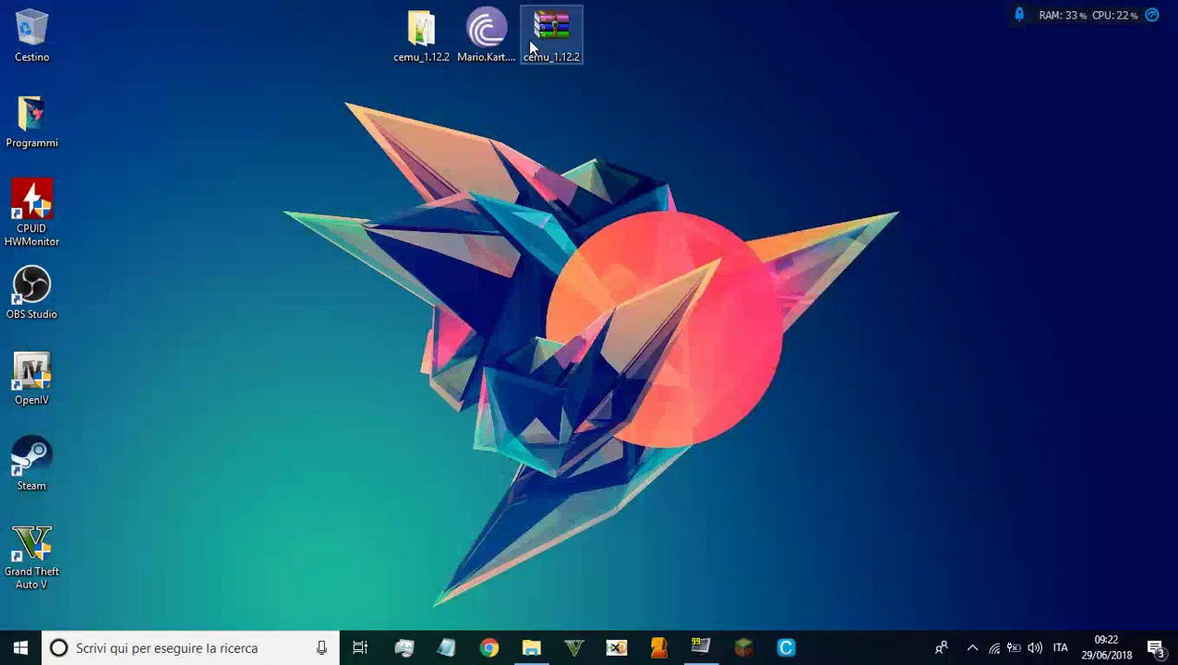
Open BitTorrent to check the download status of Mario.Kart.8.USA.WiiU-FAKE, and close its window.
click(972, 648)
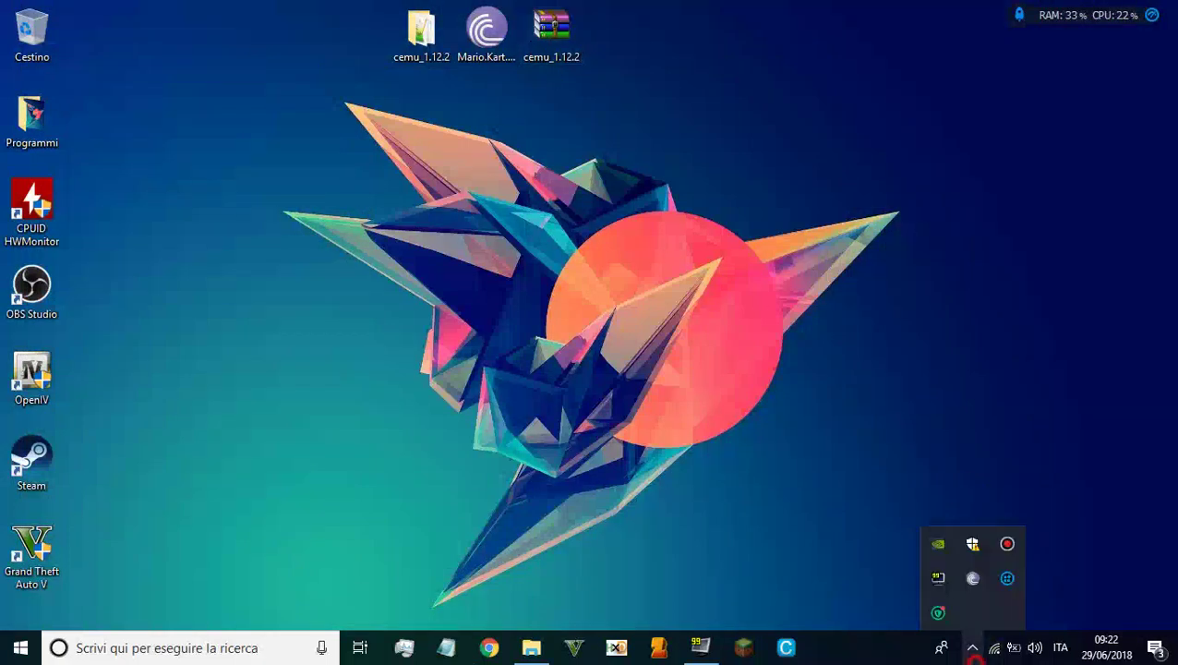
click(973, 579)
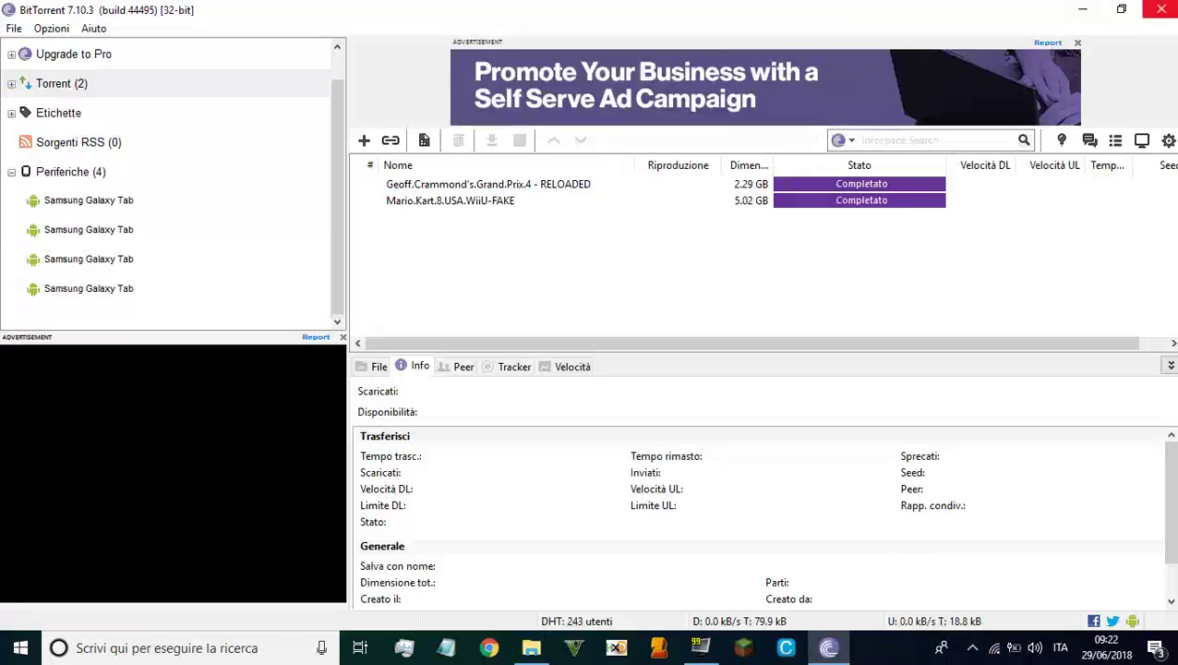
click(1162, 9)
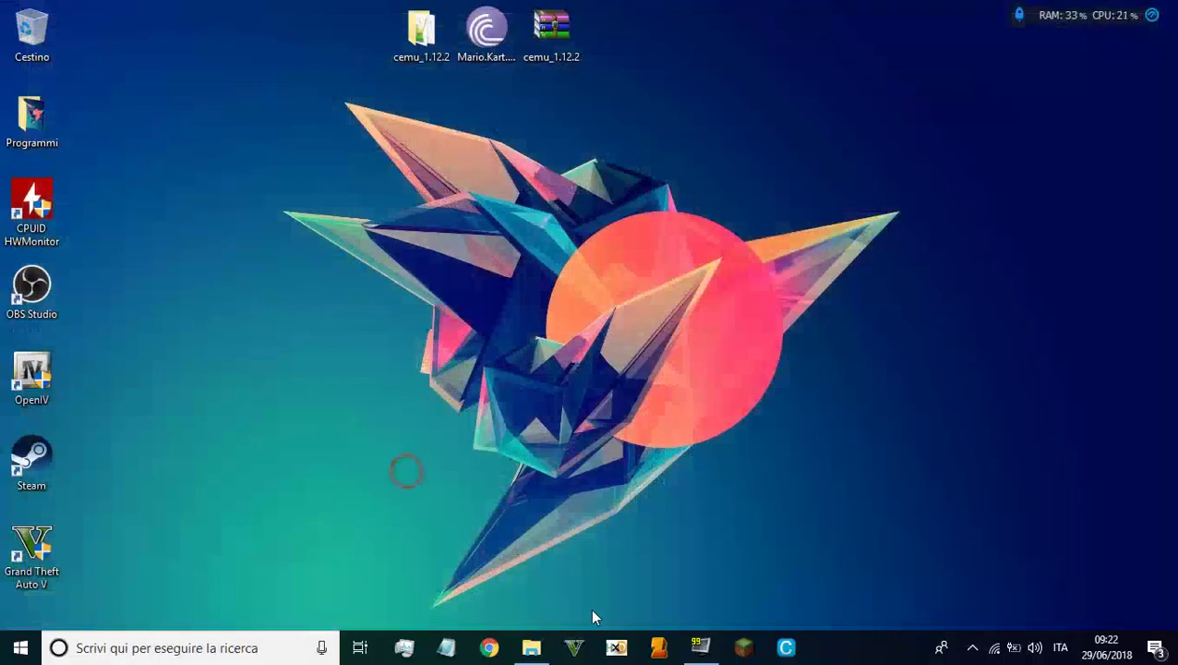
Switch to File Explorer, maximise its window and go to the Download folder containing the Mario Kart 8 folder.
click(532, 646)
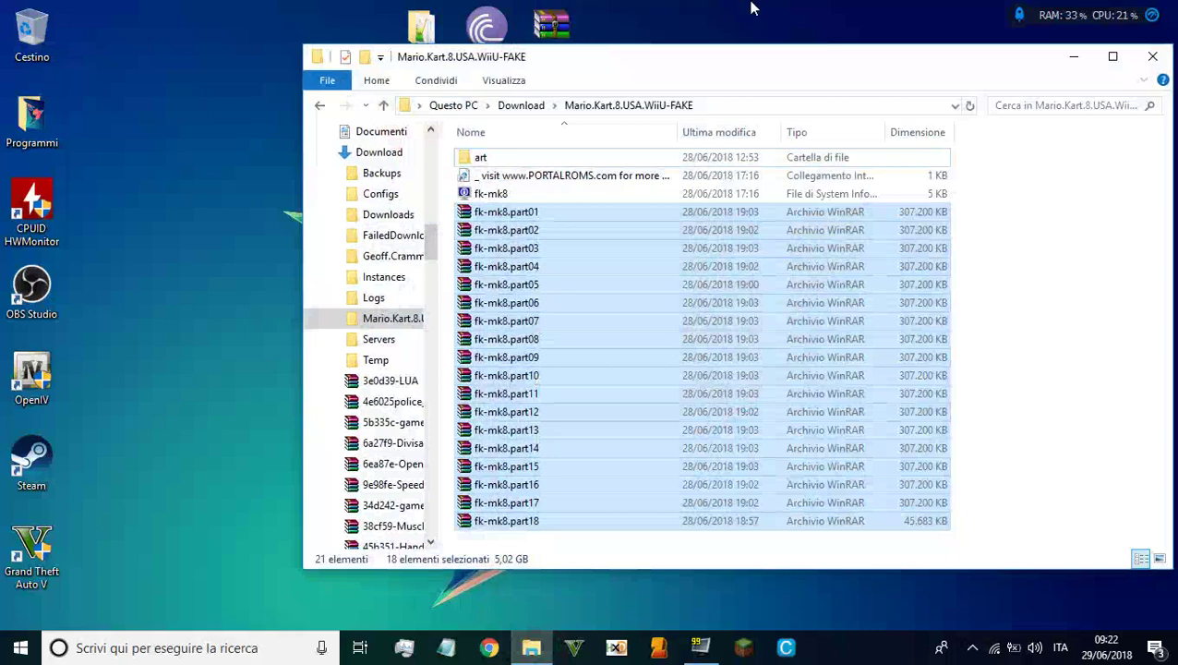
double_click(720, 57)
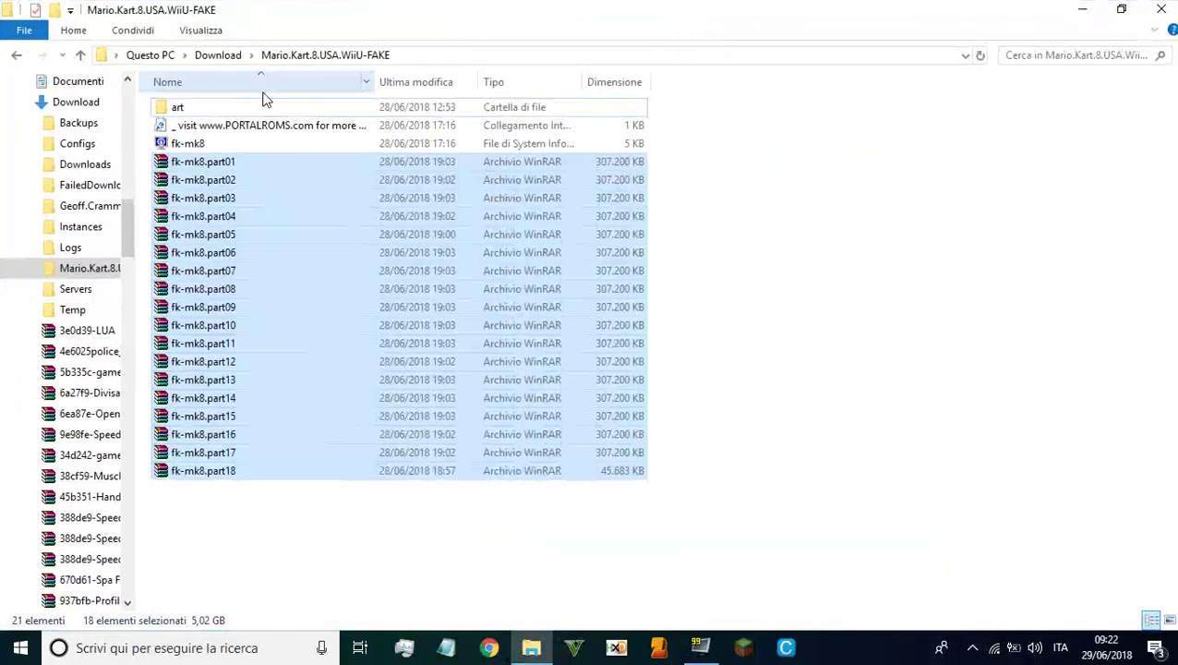
click(218, 55)
scroll(291, 513, down, 3)
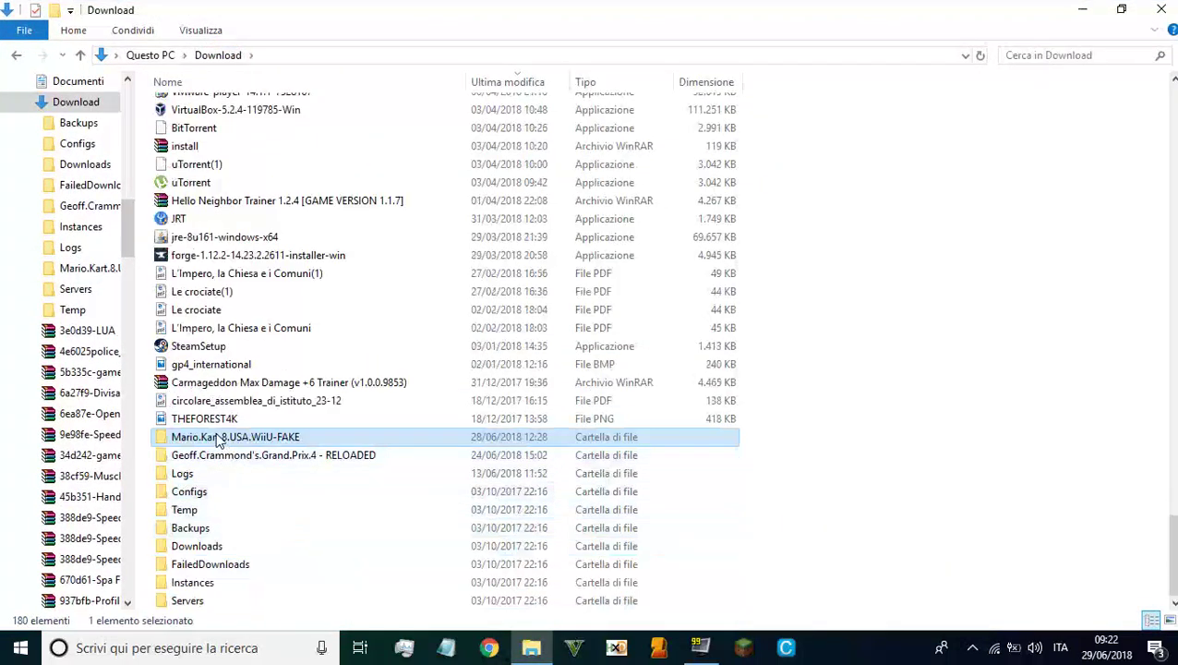
Rename the Mario.Kart.8.USA.WiiU-FAKE folder as Mario.Kart.8.USA.WiiU.
mouse_move(217, 441)
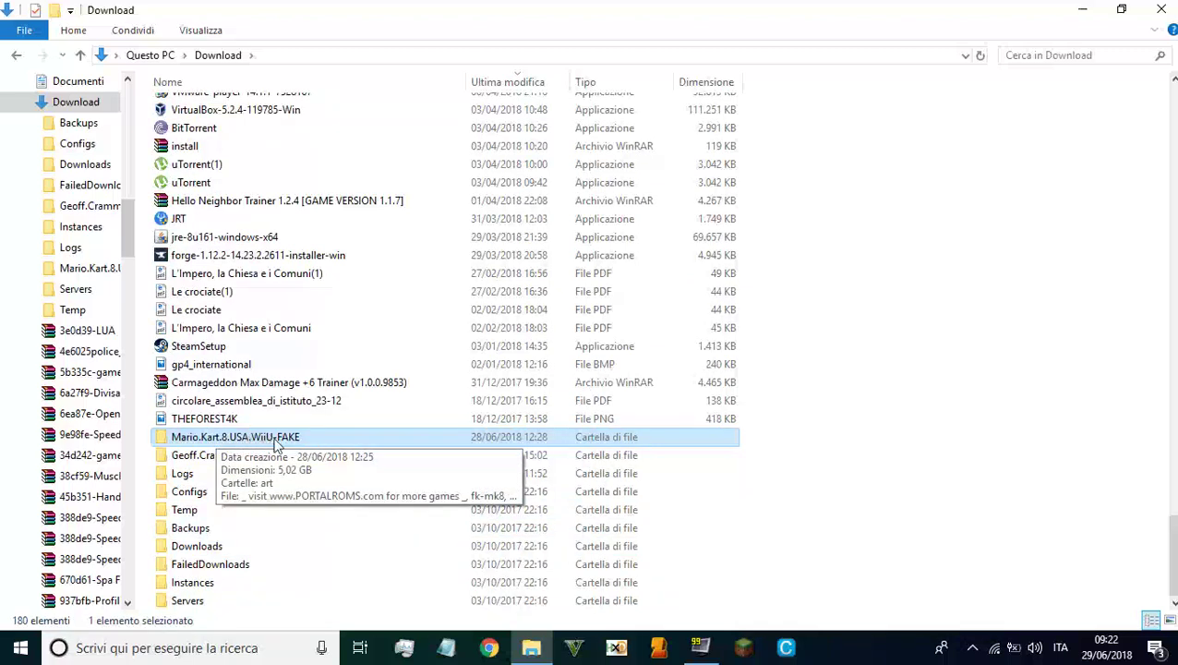
click(285, 441)
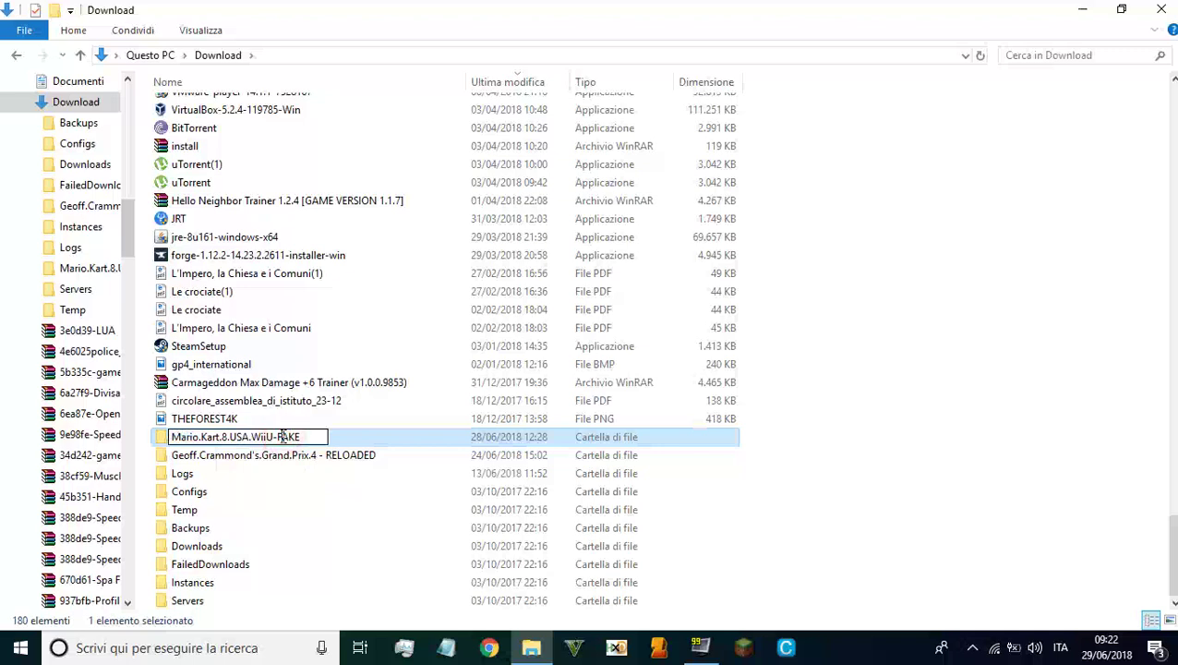
drag(300, 435, 268, 435)
key(BackSpace)
click(1017, 362)
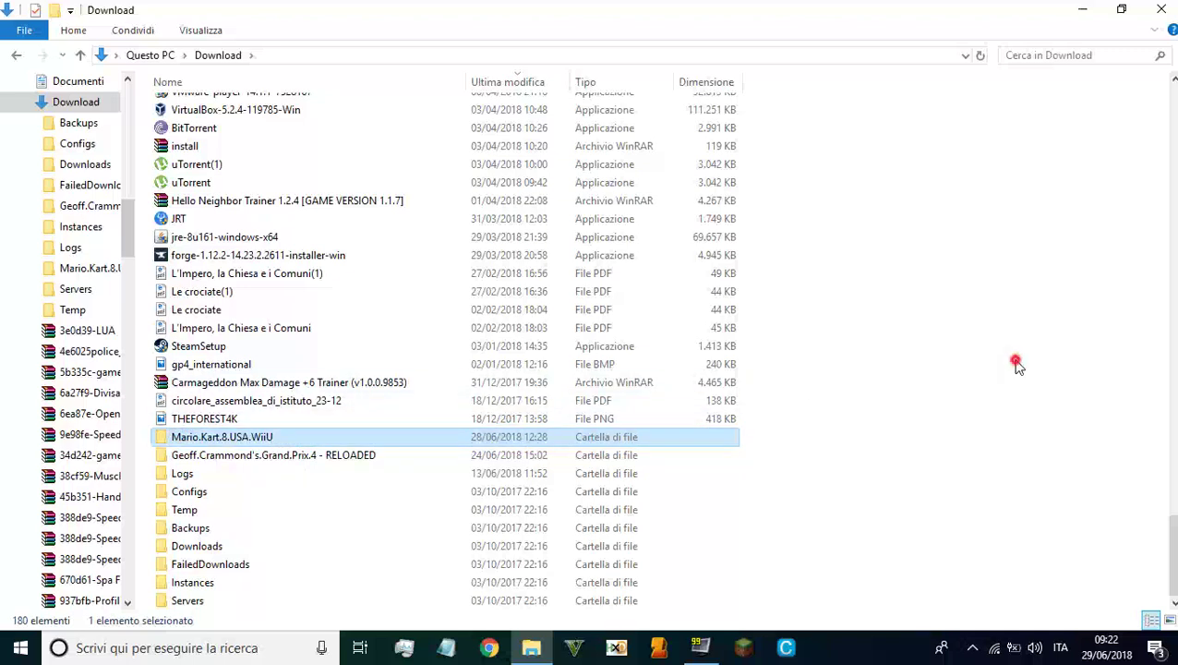
Open the Mario.Kart.8.USA.WiiU folder and restore its window to one side so the desktop is exposed.
drag(505, 9, 680, 2)
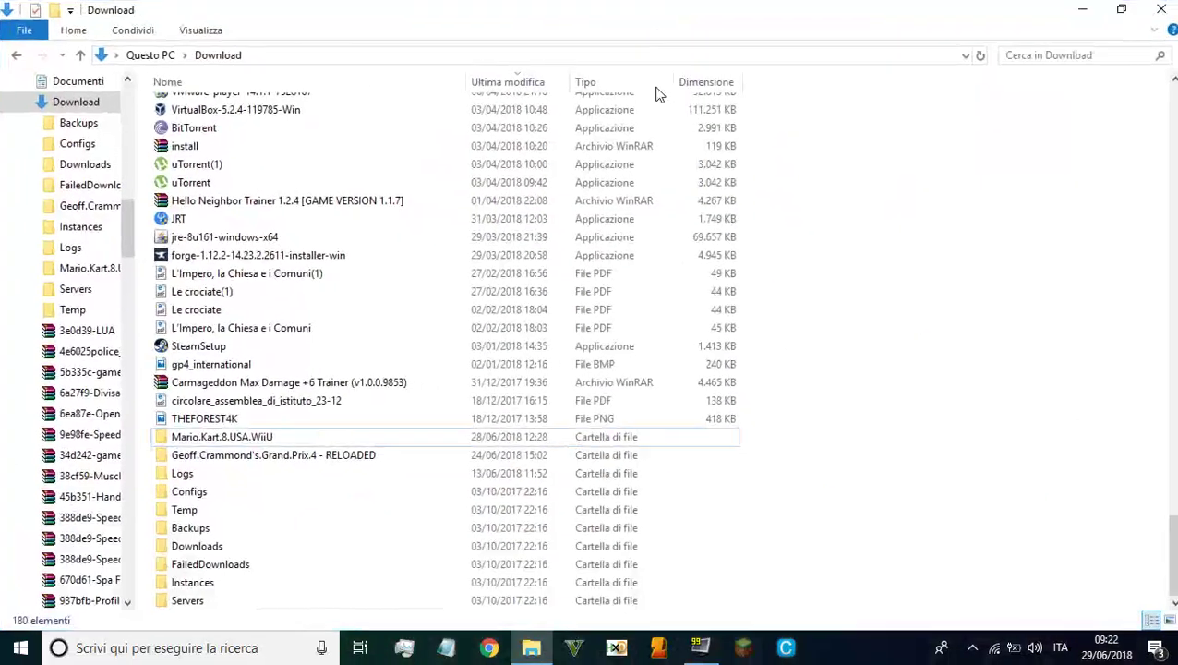
double_click(289, 437)
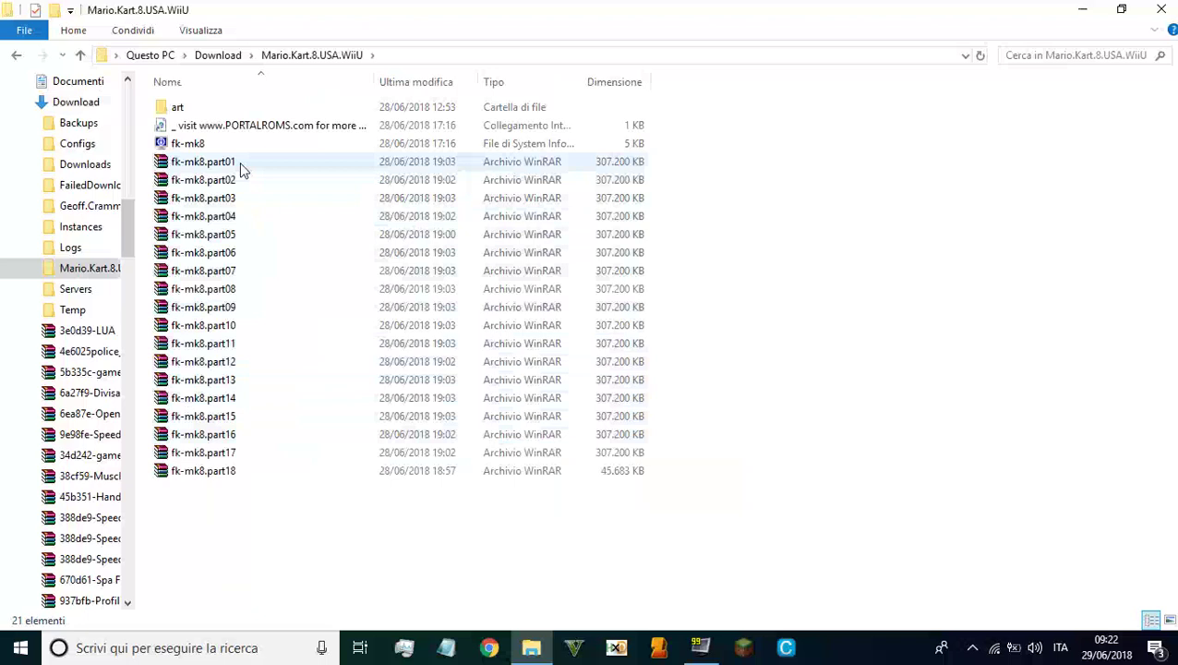
drag(501, 536, 298, 526)
drag(573, 9, 854, 52)
Create a new folder named mk8 on the desktop.
right_click(274, 256)
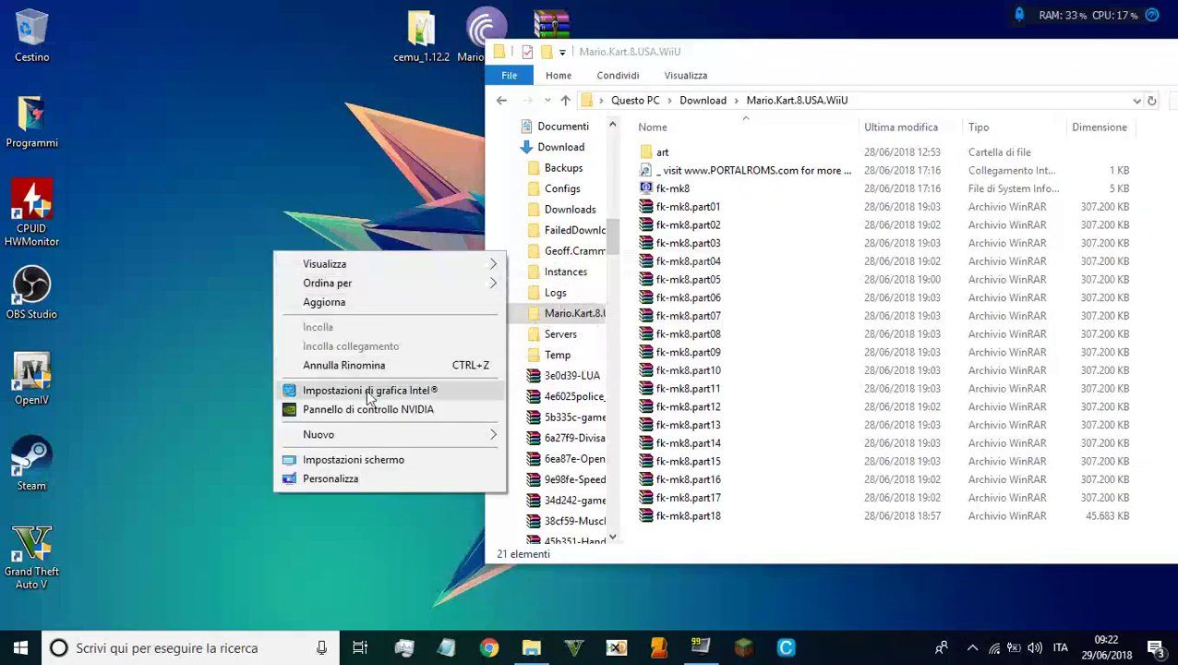
mouse_move(339, 437)
click(548, 435)
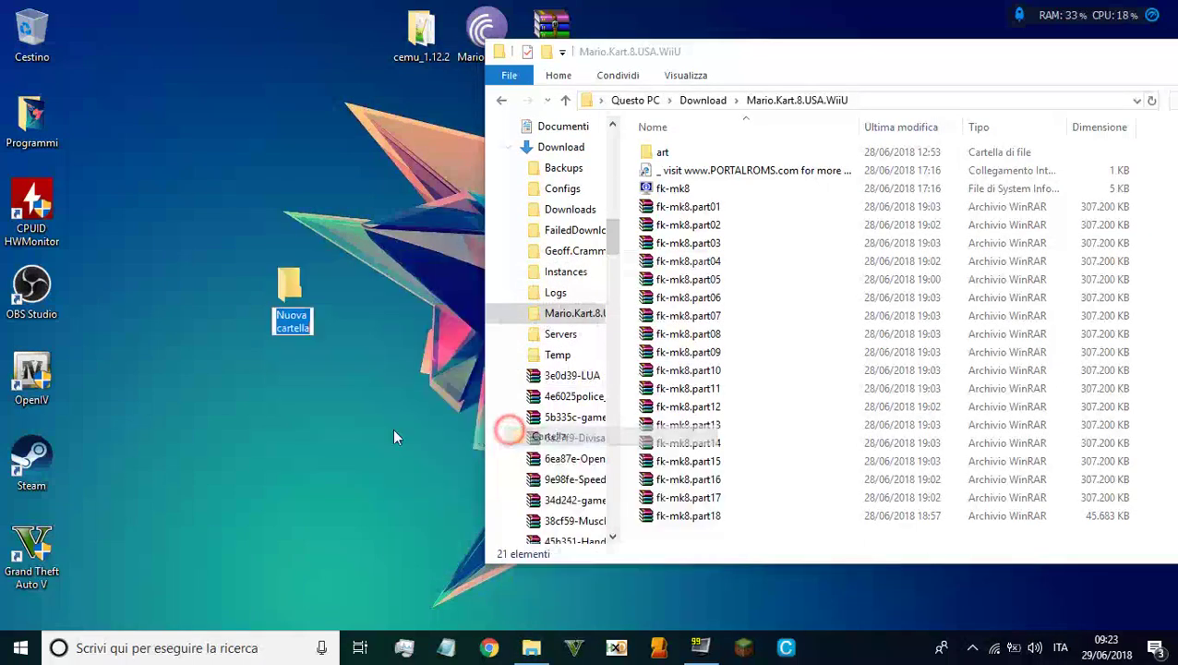
text(mk8)
key(Return)
click(335, 451)
Set up extraction of the archives fk-mk8.part01 to fk-mk8.part18 into the desktop mk8 folder, and cancel it.
drag(891, 537, 758, 214)
right_click(757, 215)
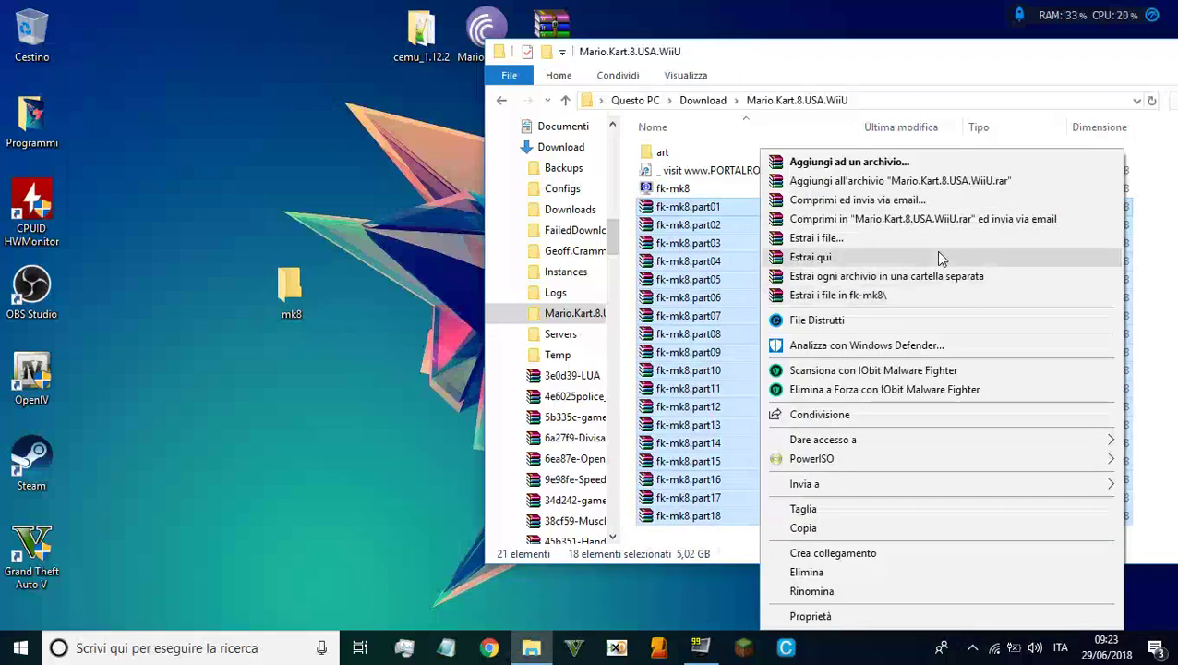
click(896, 240)
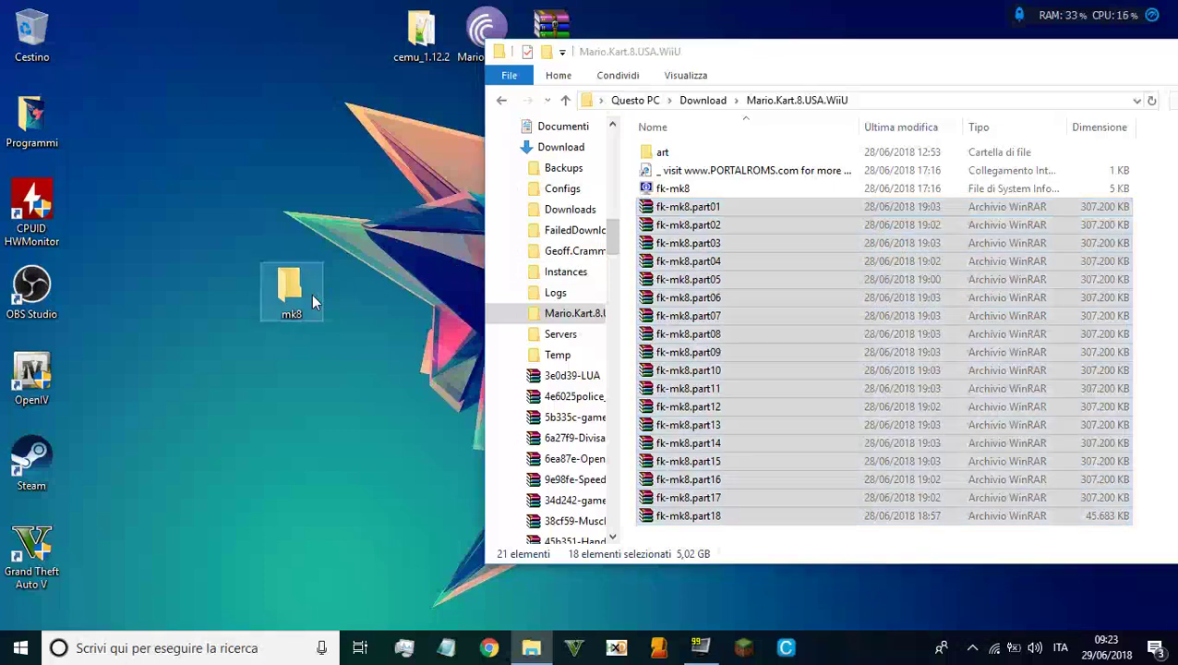
scroll(634, 448, down, 1)
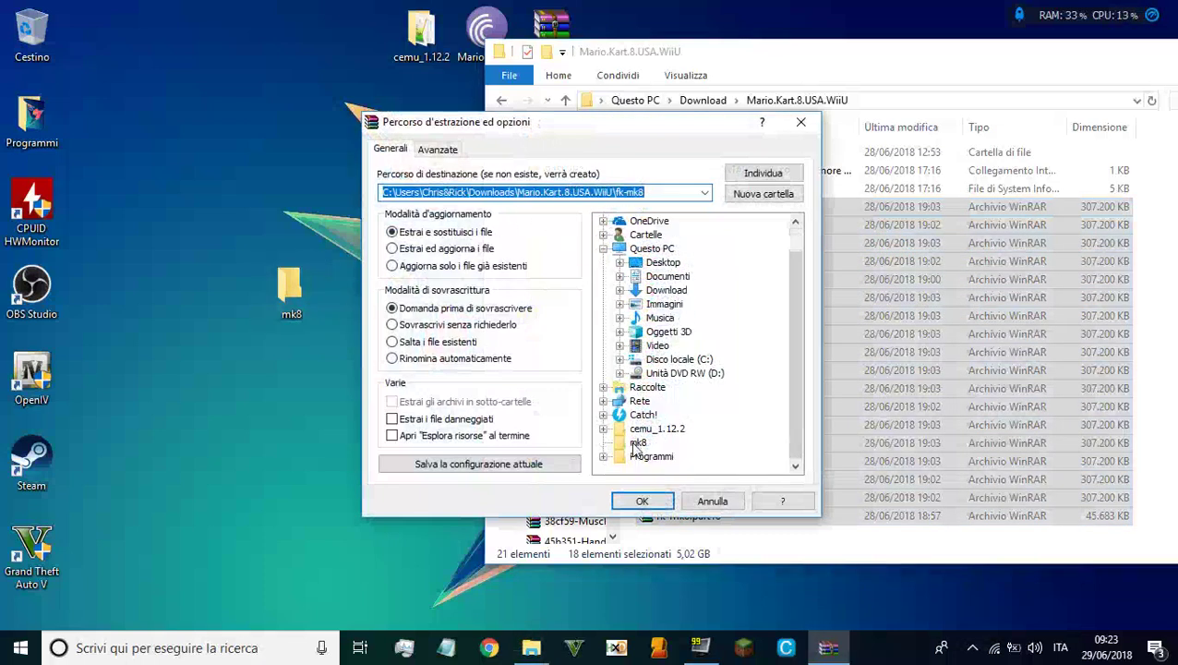
click(636, 444)
click(706, 500)
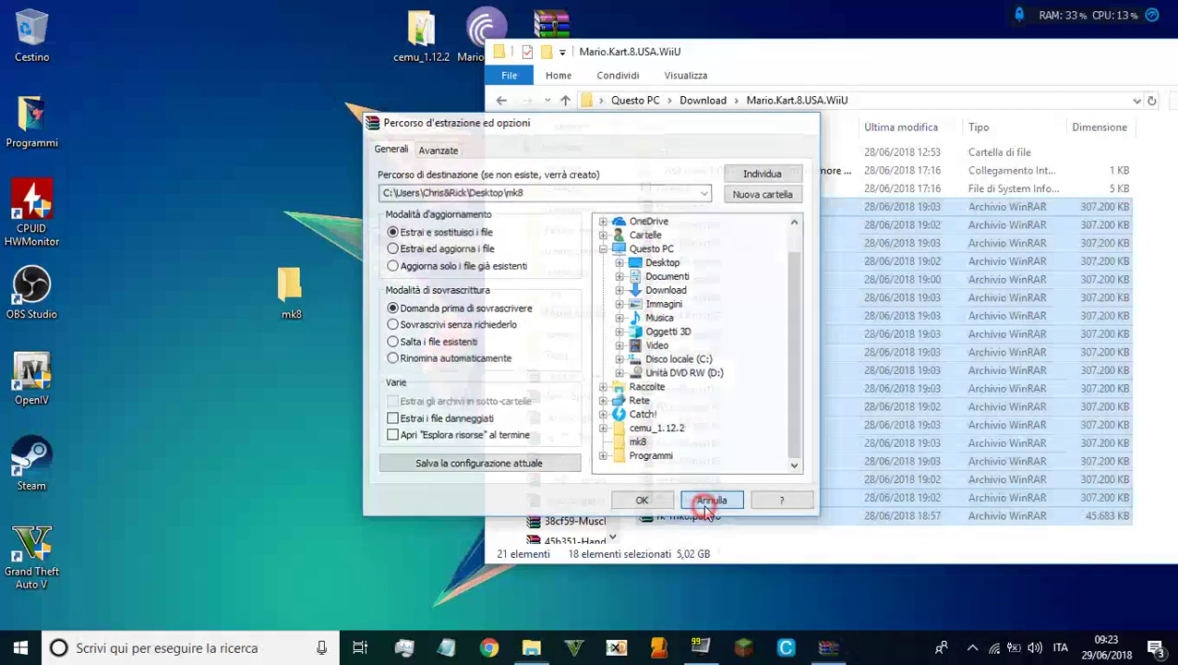
Move the mk8 folder from the desktop to the Recycle Bin.
drag(289, 288, 33, 39)
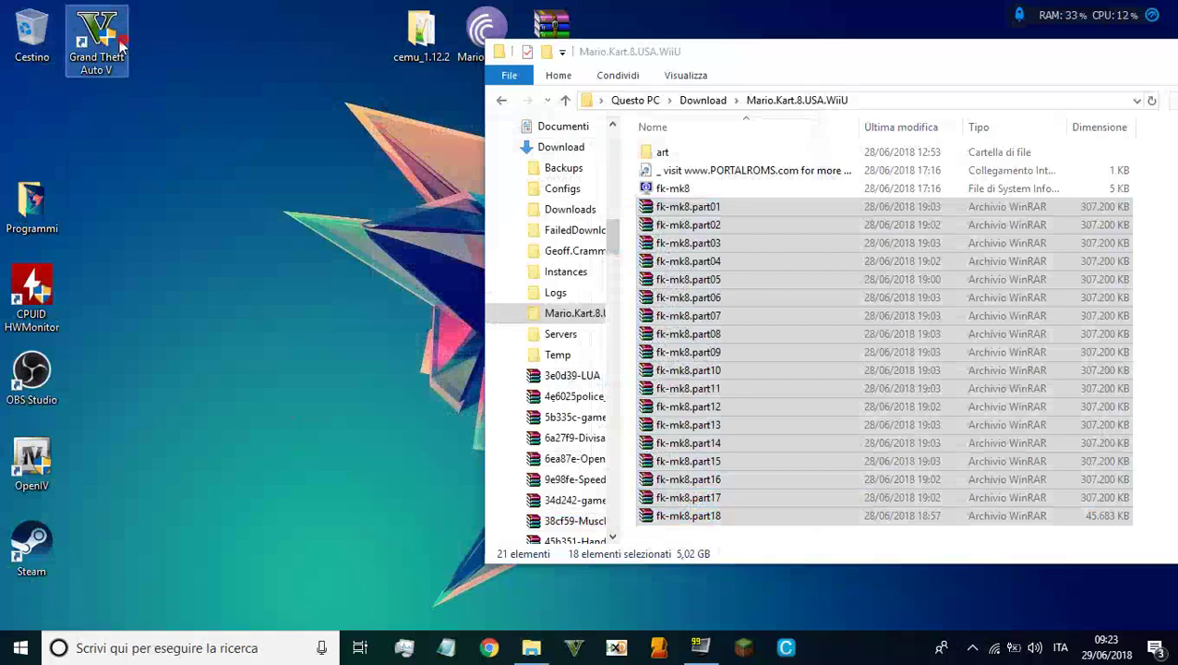
Empty the Recycle Bin to permanently remove the deleted mk8 folder.
right_click(46, 40)
click(88, 75)
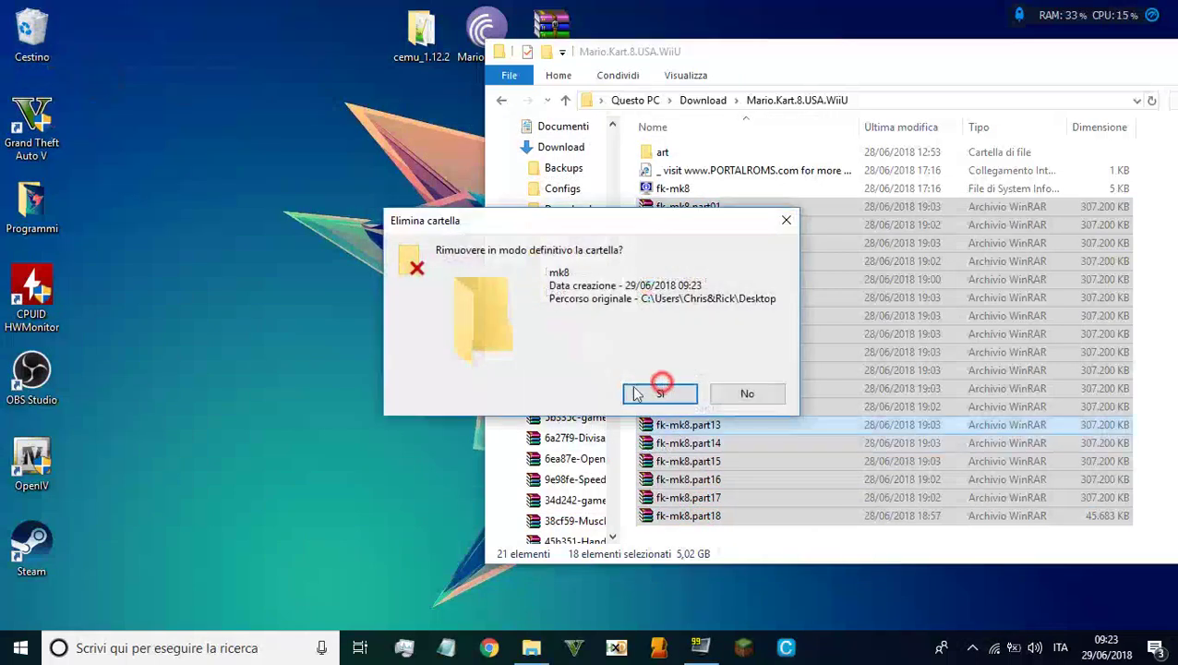
click(654, 391)
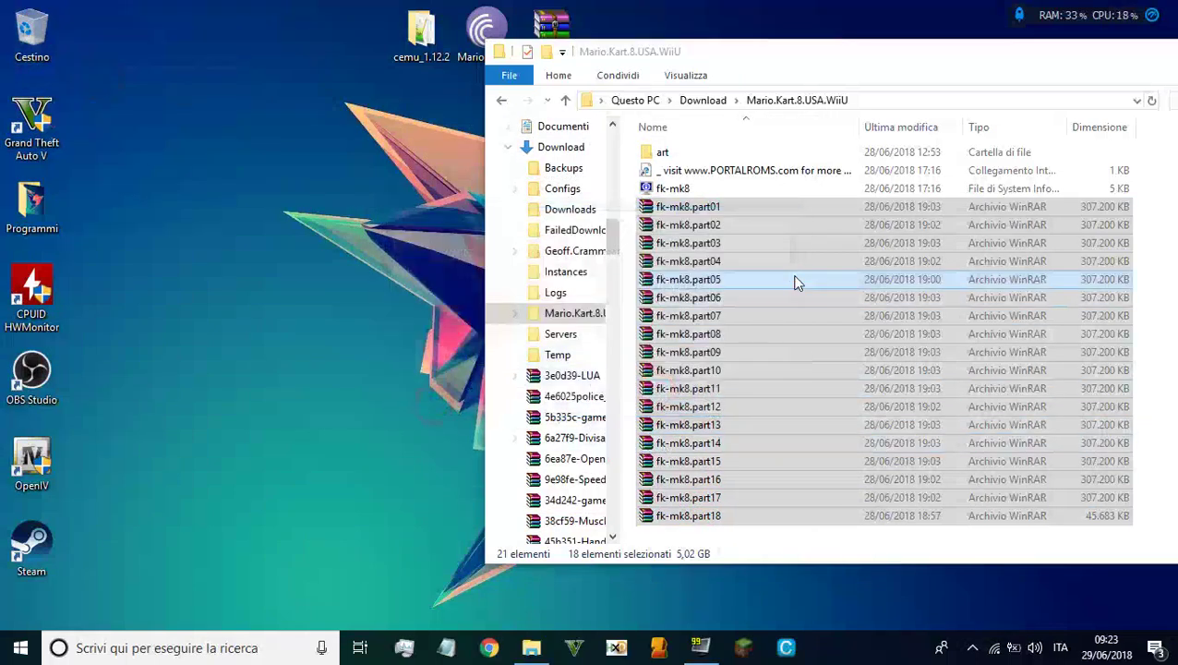
Open the archive fk-mk8.part05, examine which file it contains, and close the archive.
click(796, 279)
double_click(739, 284)
click(633, 352)
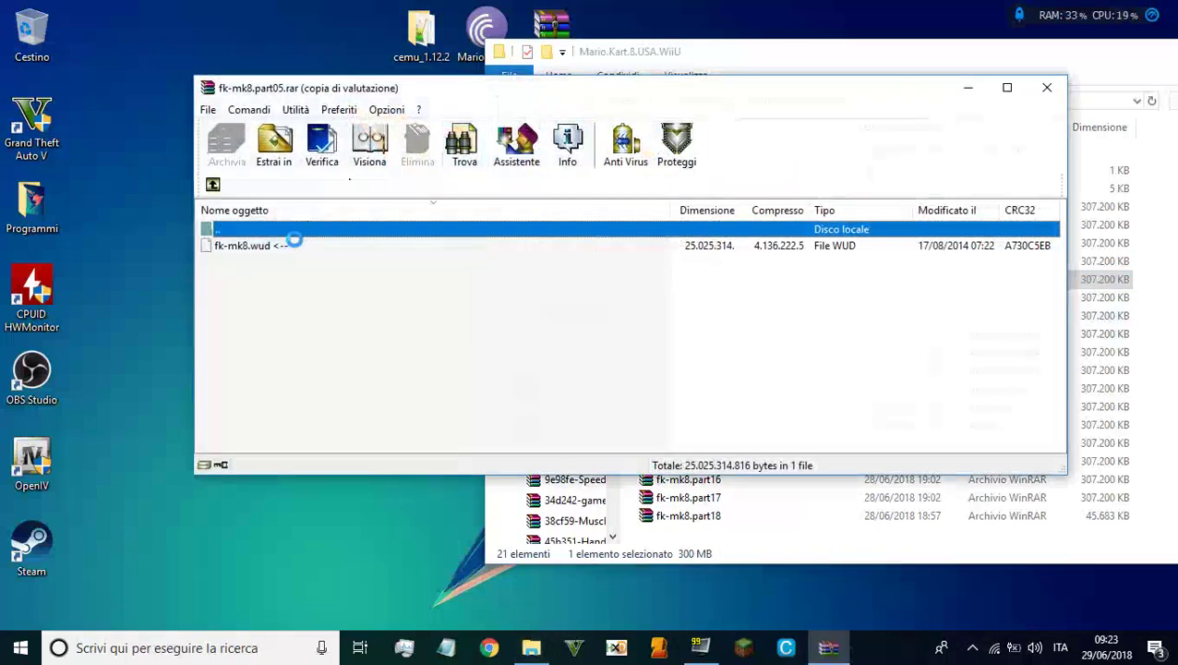
click(768, 214)
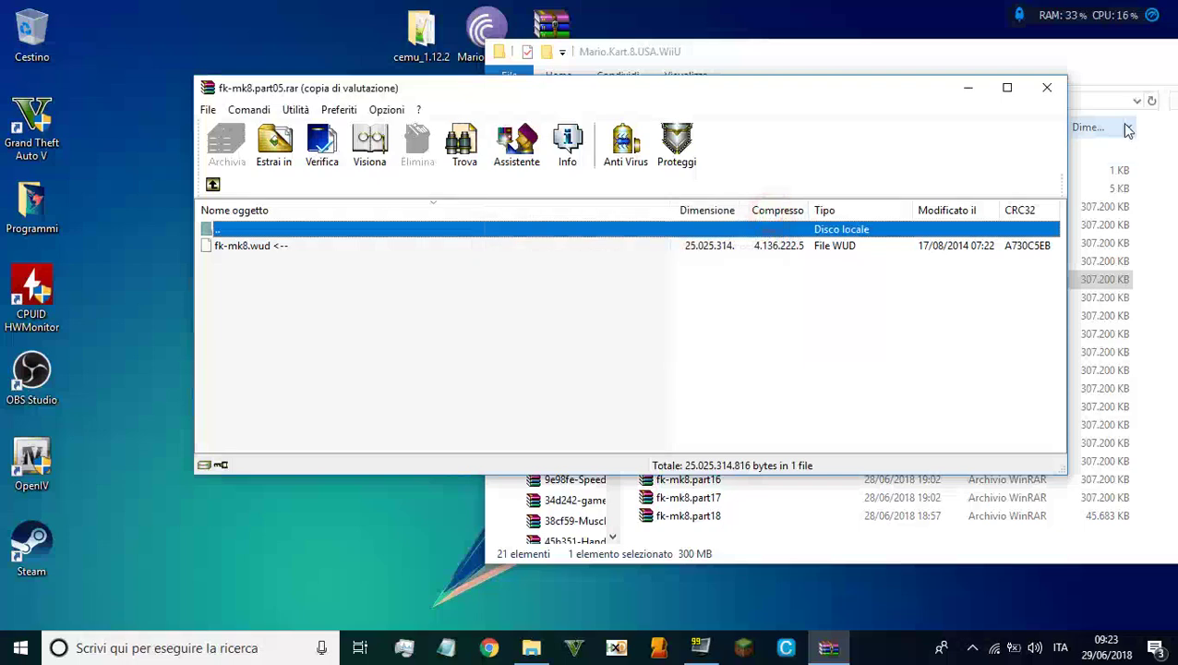
click(1052, 92)
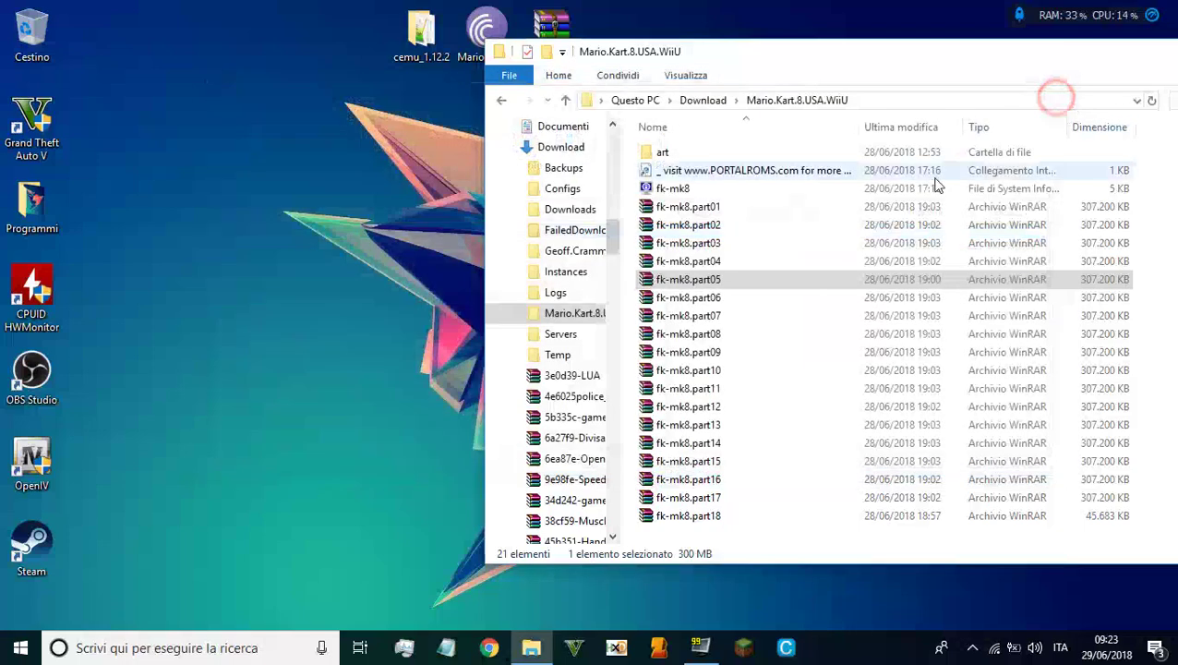
Open the archive fk-mk8.part03, examine which file it contains, and close the archive.
double_click(833, 242)
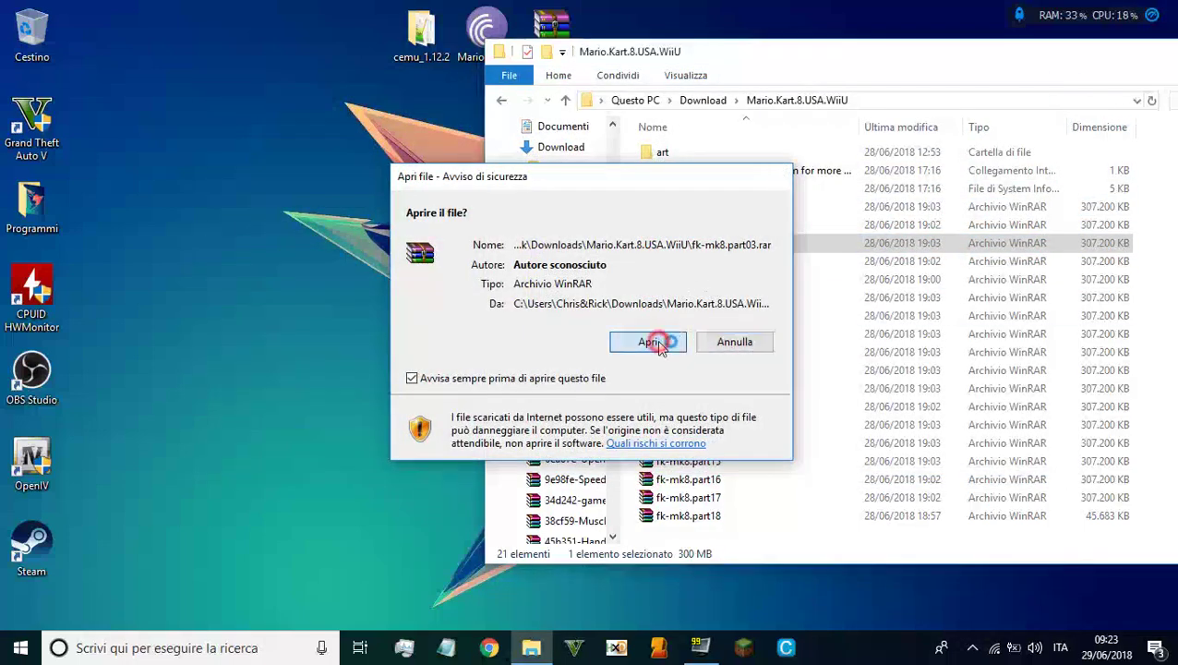
click(661, 344)
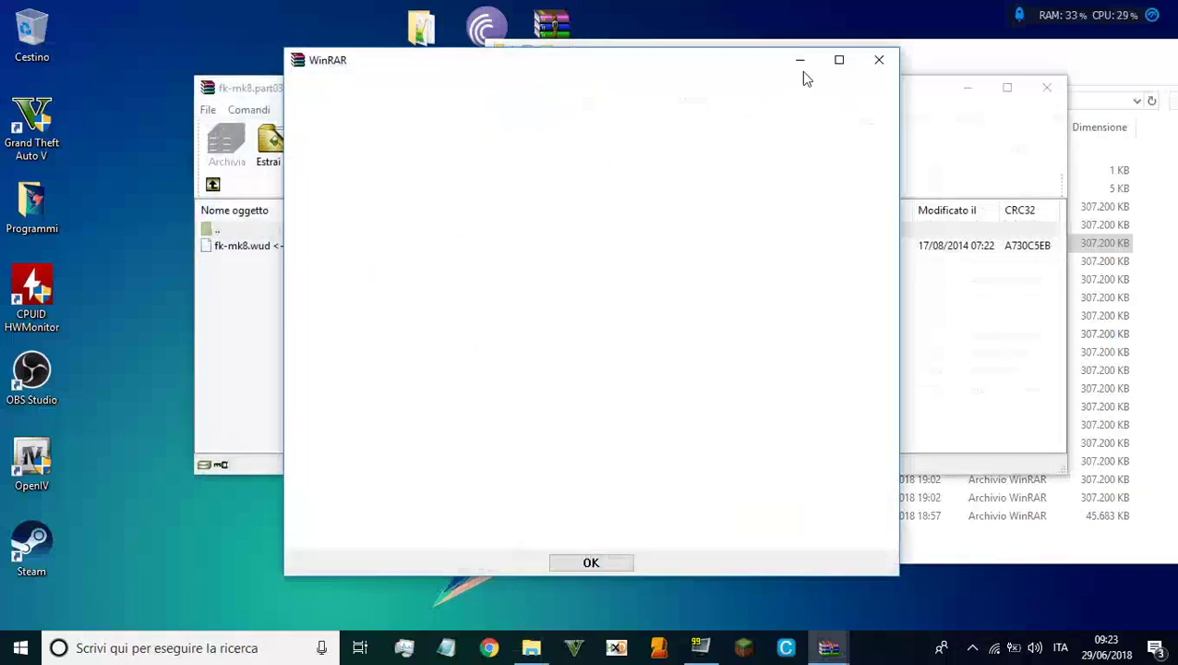
click(892, 63)
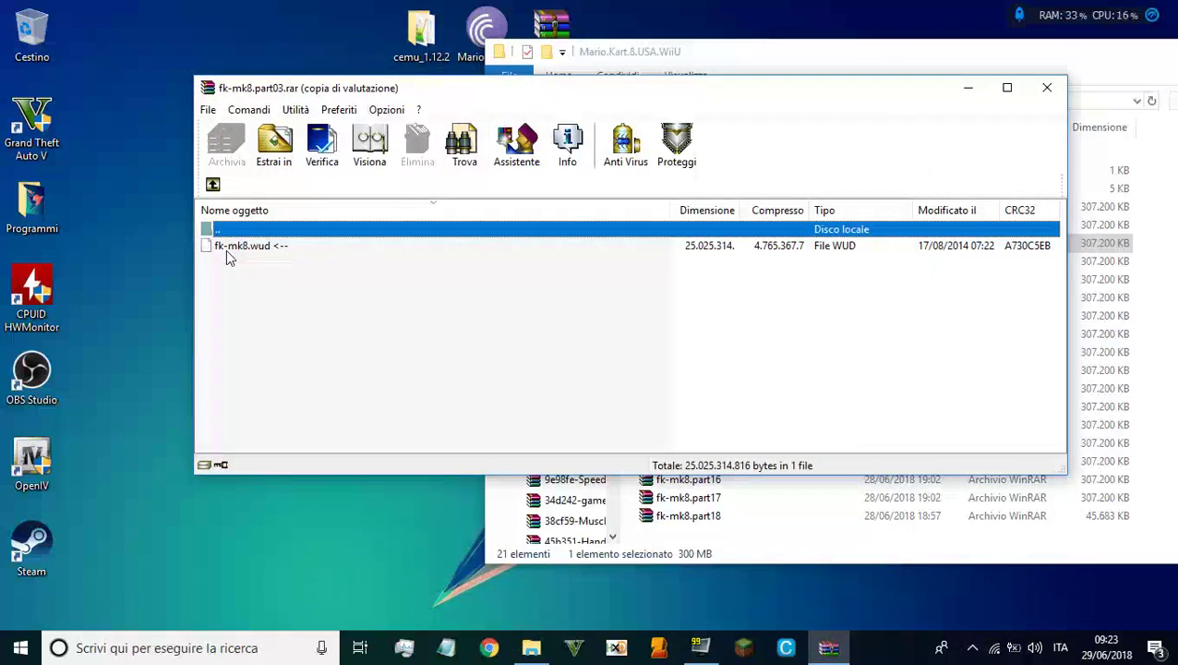
click(1046, 87)
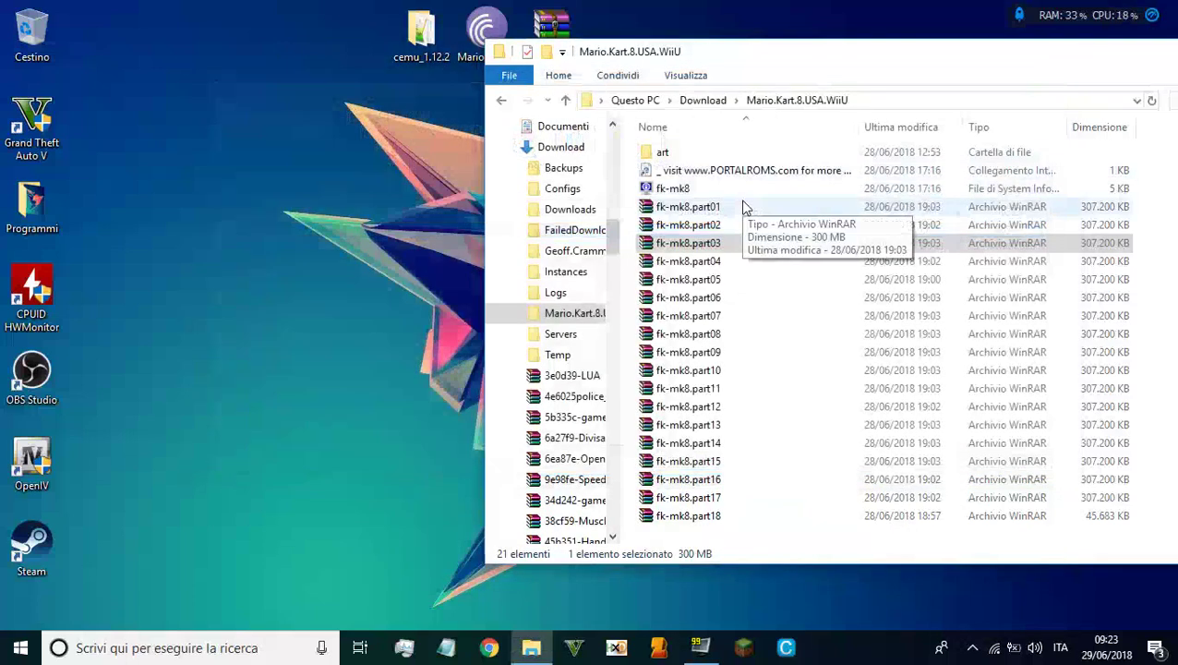
Open the archive fk-mk8.part01, examine which file it contains, and close the archive.
double_click(744, 206)
click(657, 342)
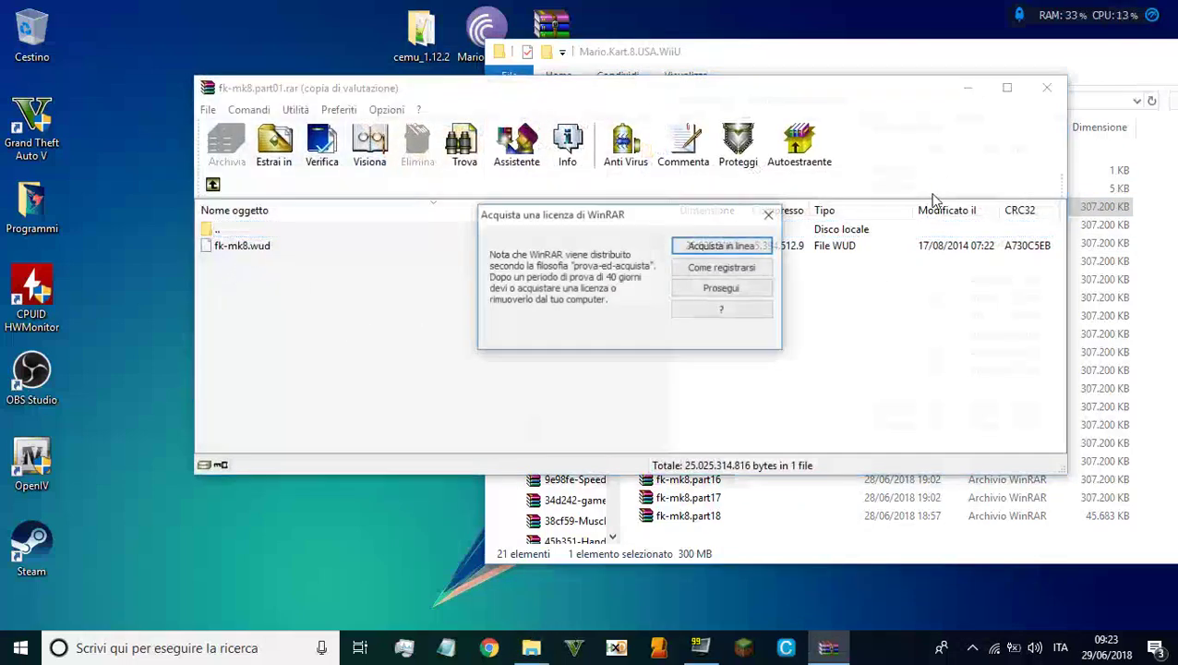
click(734, 254)
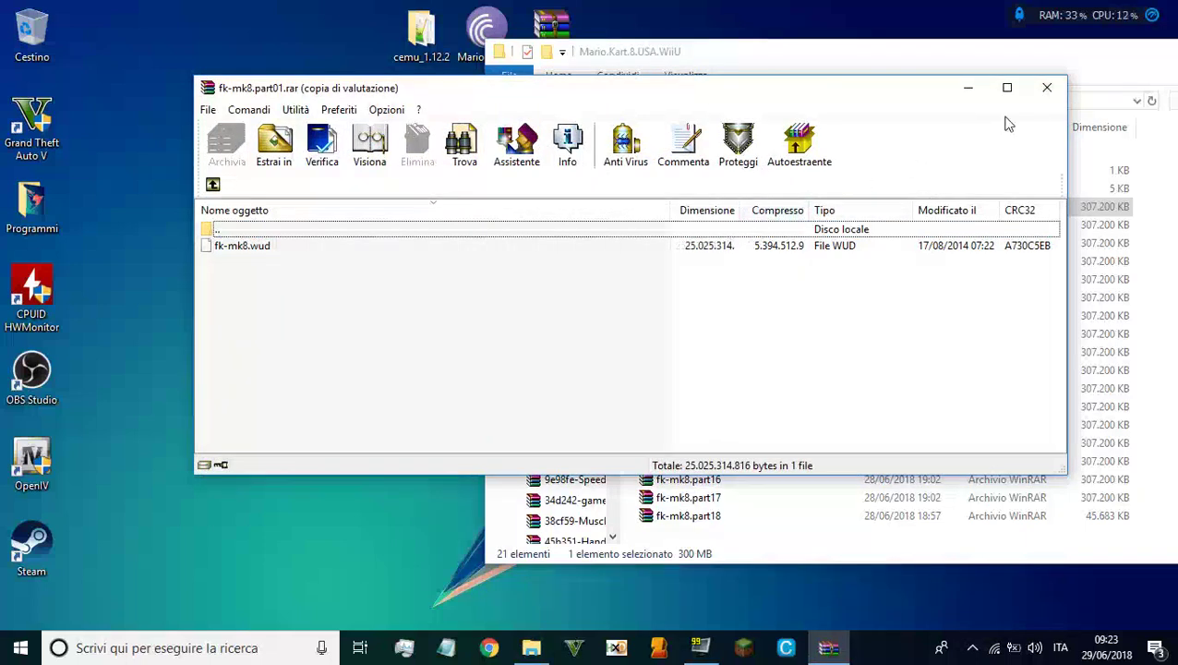
click(1047, 89)
Highlight the archives fk-mk8.part01 to fk-mk8.part18, then open fk-mk8.part18 to examine its contents and close it.
drag(1156, 537, 982, 203)
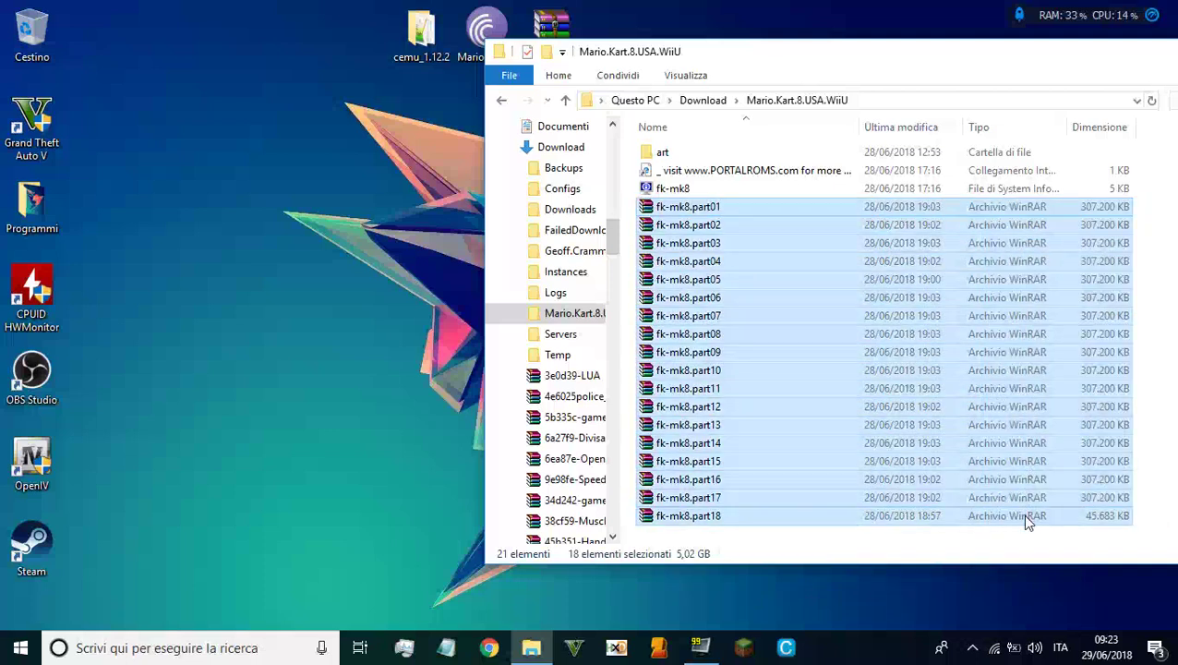
double_click(1024, 519)
click(641, 338)
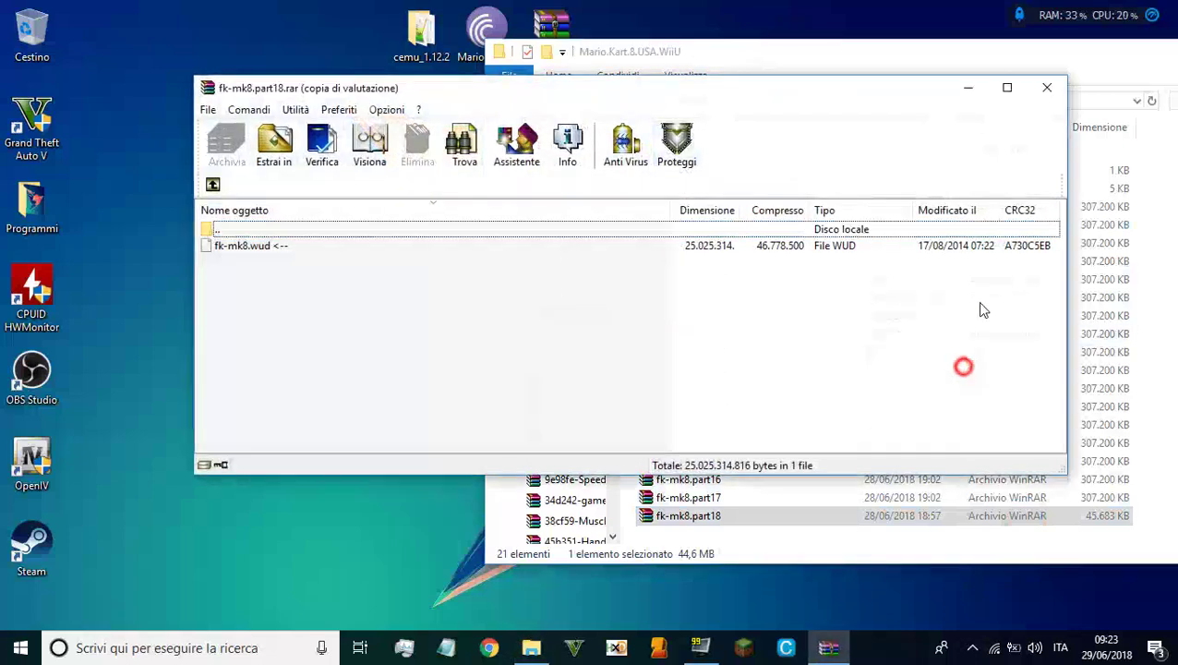
click(770, 215)
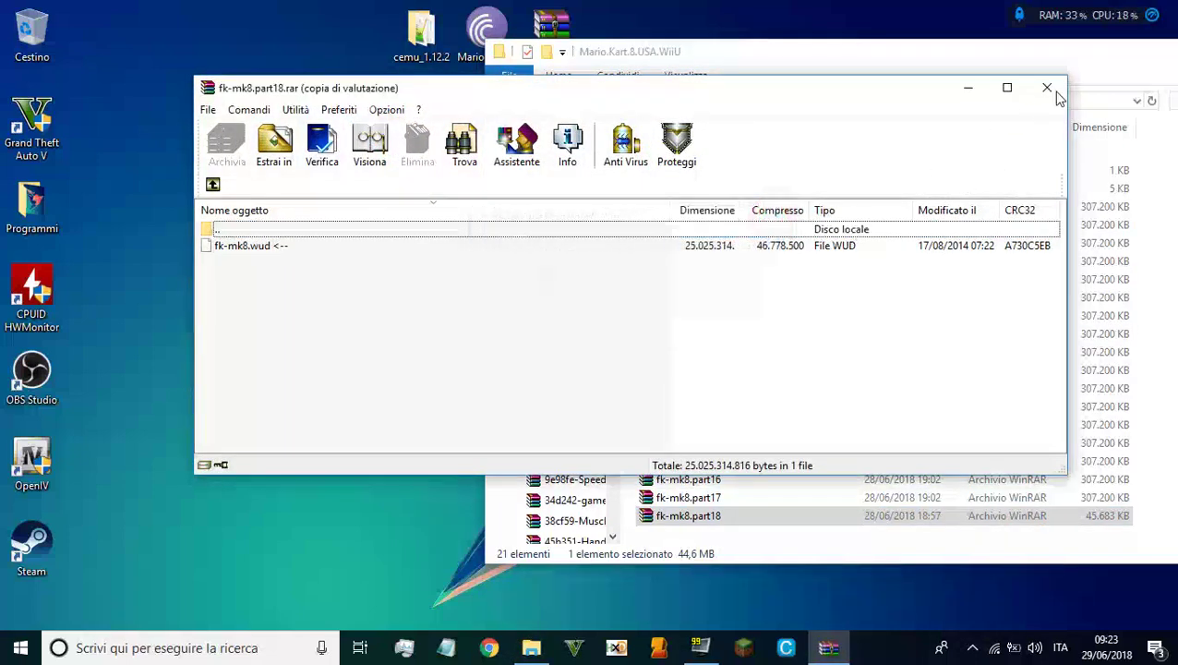
click(1047, 87)
Close the Mario.Kart.8.USA.WiiU folder window and open the cemu_1.12.2 folder from the desktop.
drag(1047, 87, 790, 102)
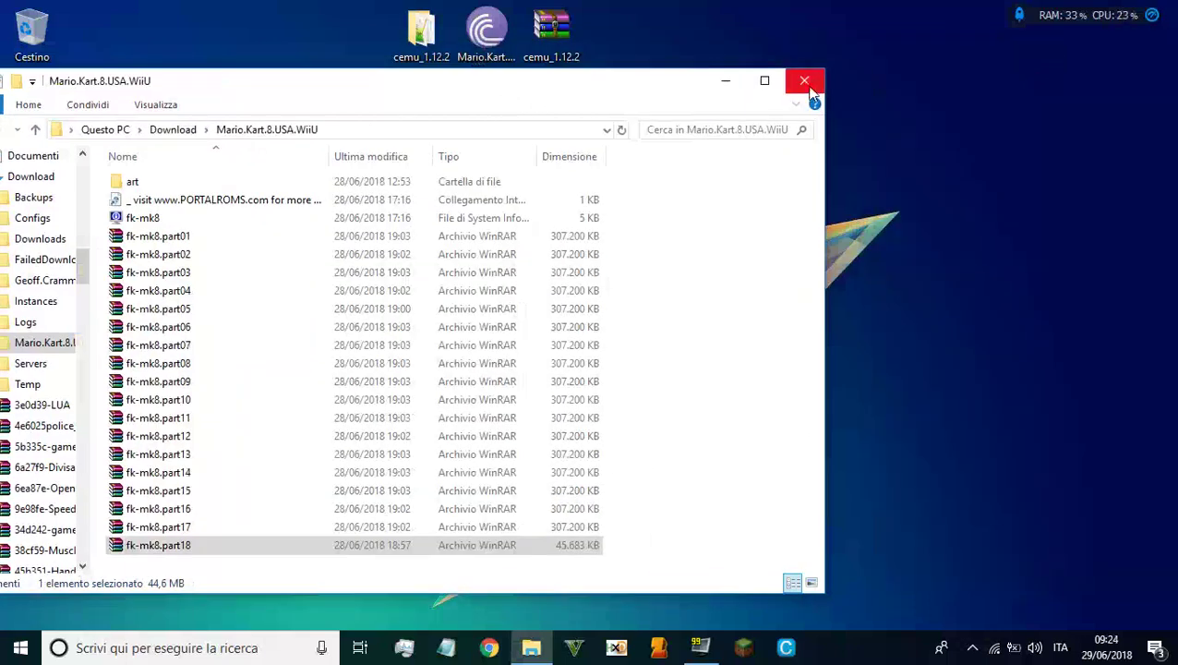
click(804, 81)
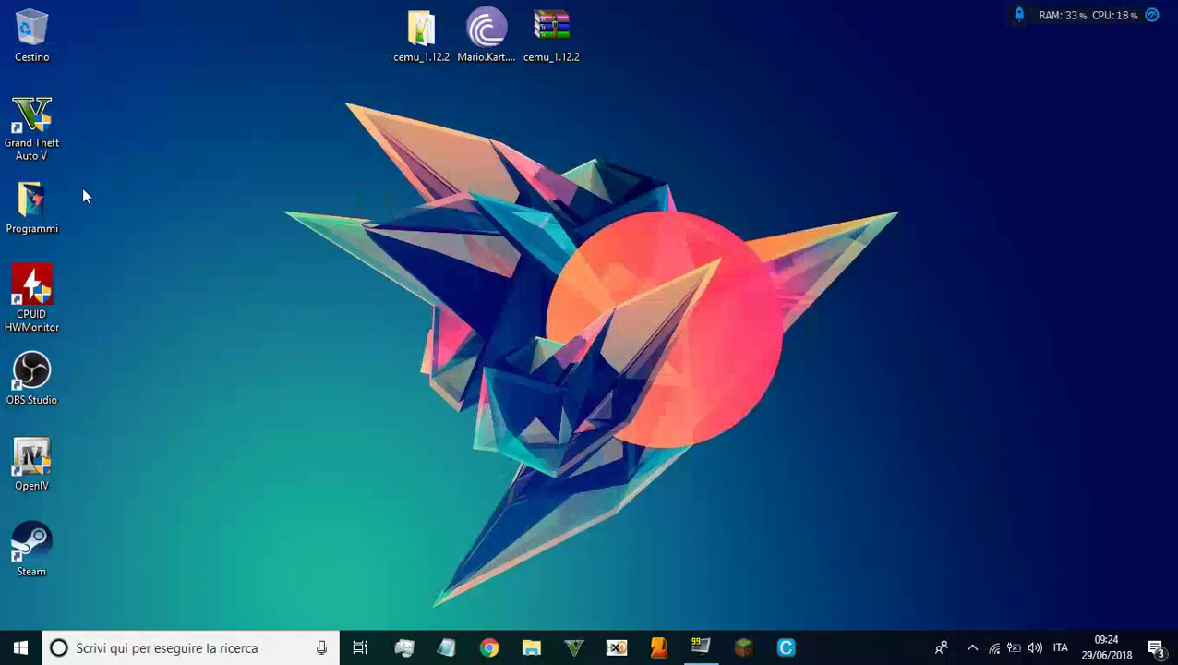
double_click(423, 35)
click(817, 6)
click(349, 507)
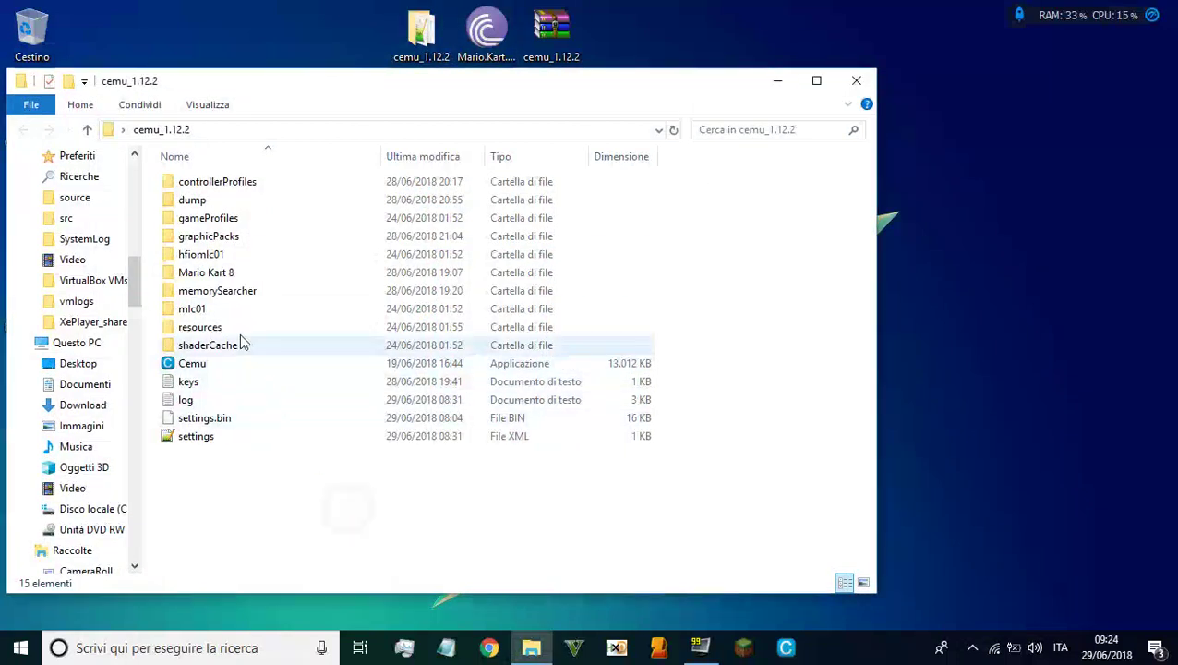
Examine the extracted game file in the Mario Kart 8 subfolder and return to a maximized cemu_1.12.2 folder window.
double_click(221, 277)
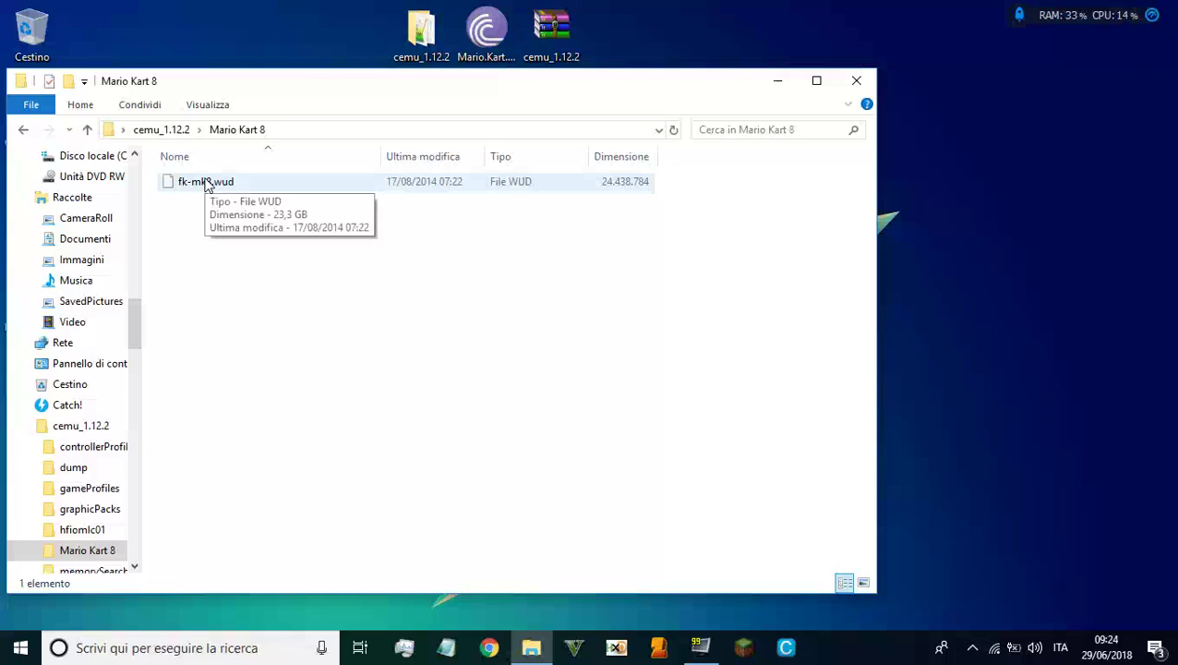
click(21, 130)
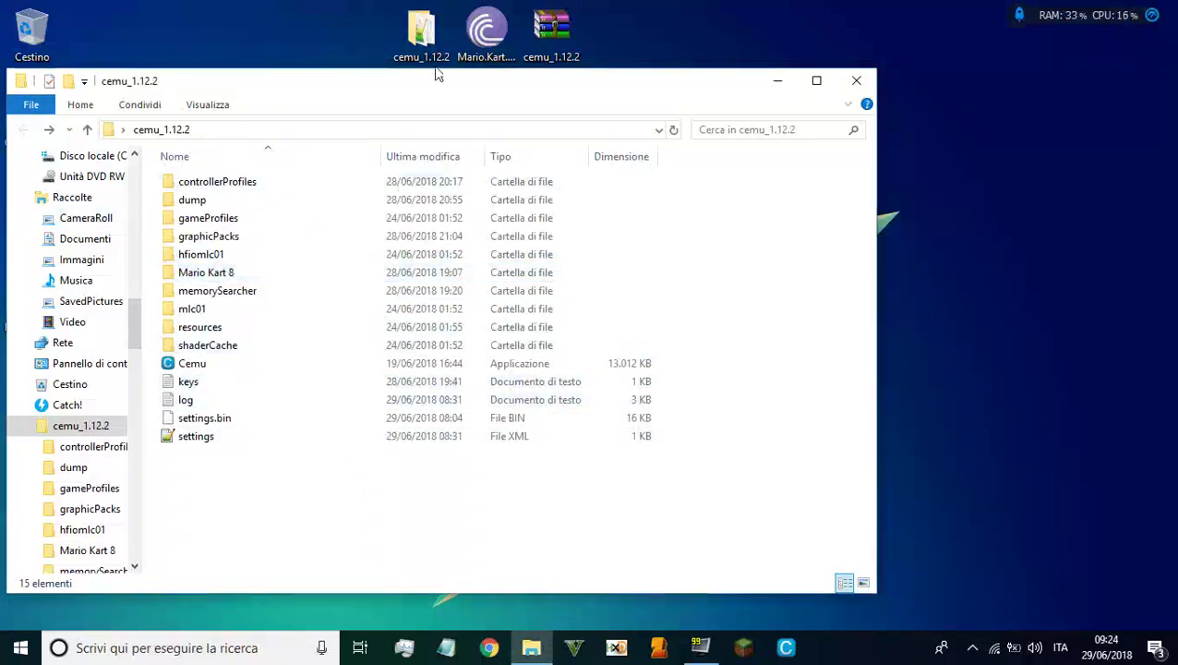
drag(429, 84, 508, 2)
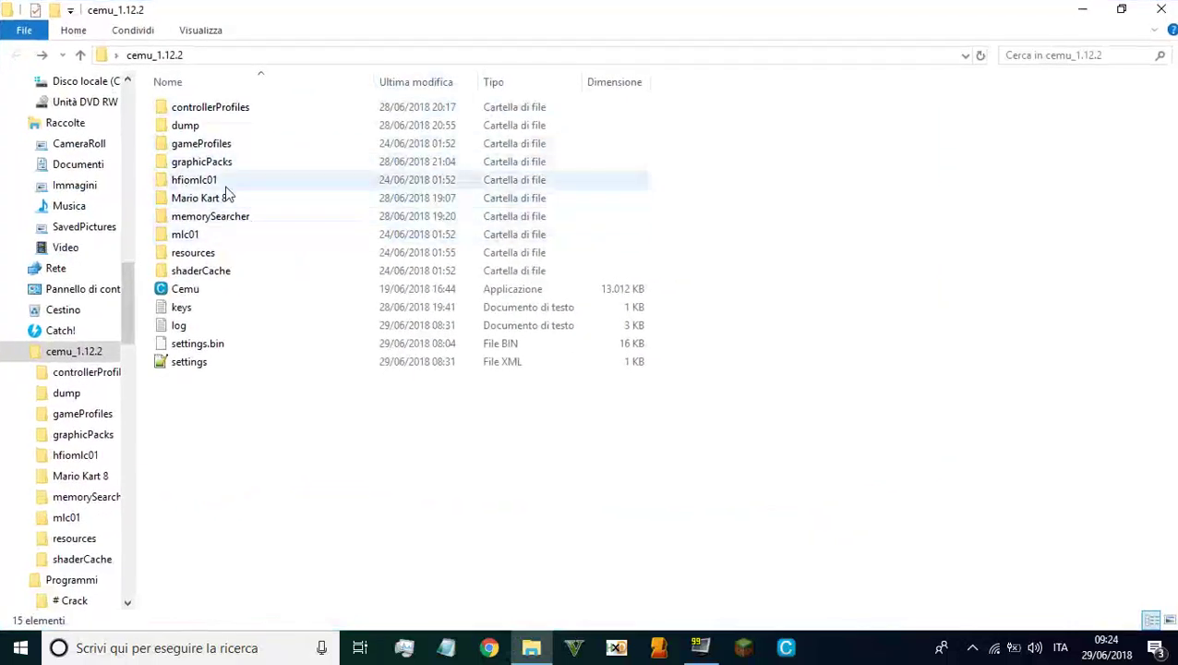
double_click(215, 199)
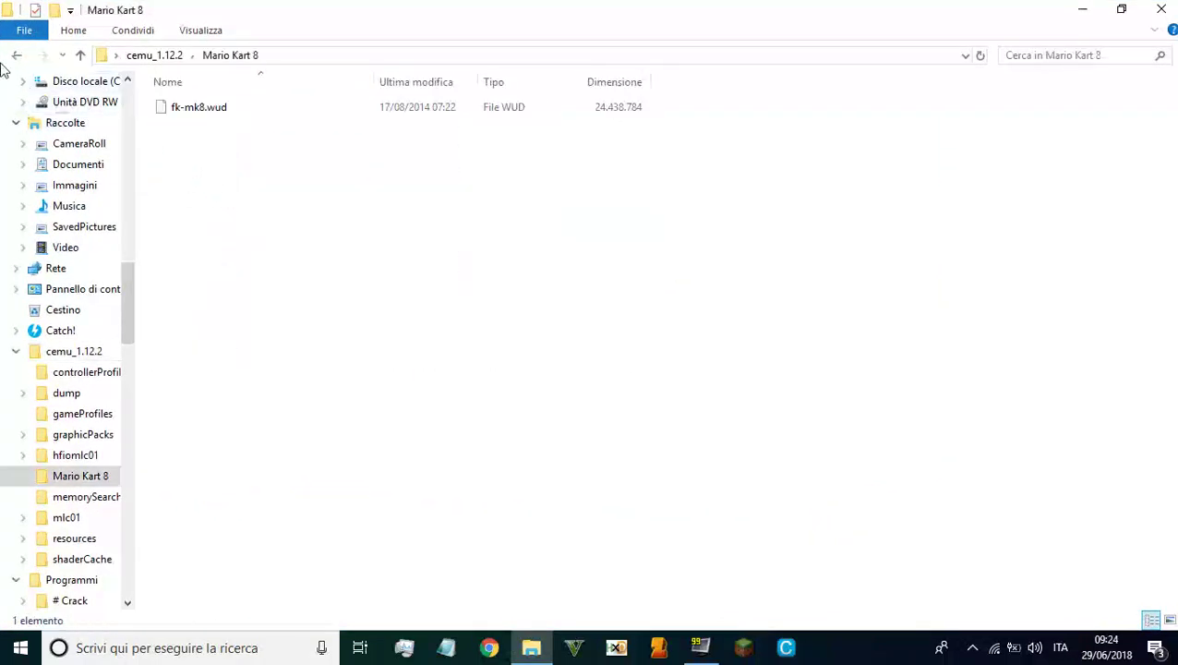
click(15, 57)
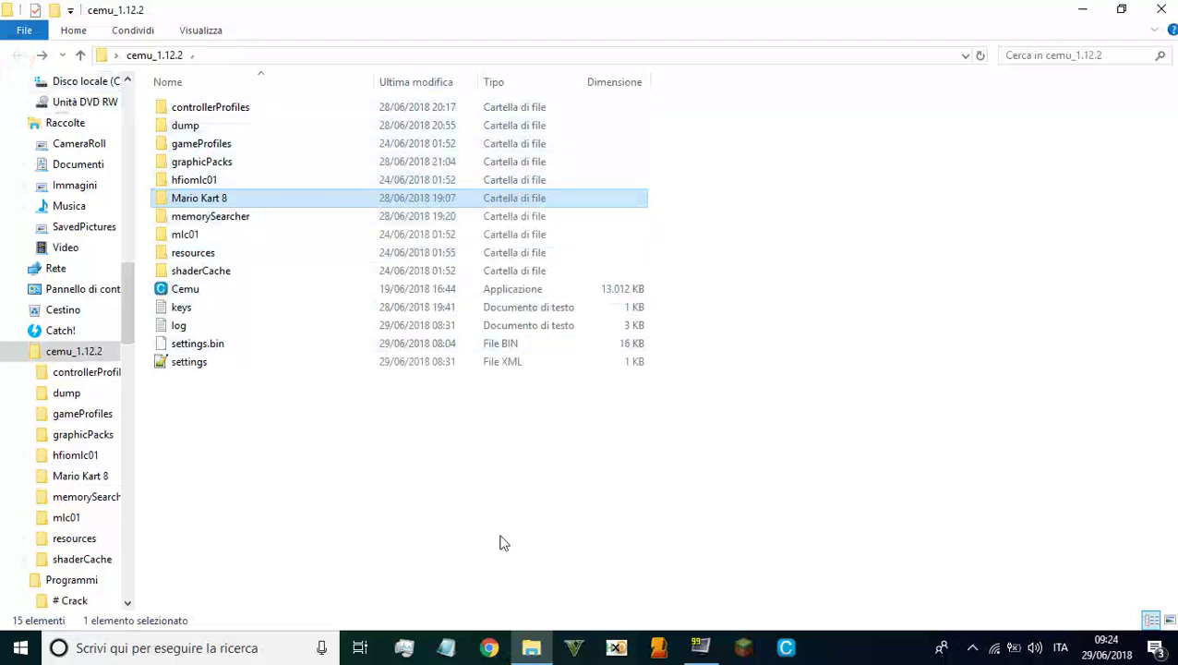
click(972, 648)
click(1007, 543)
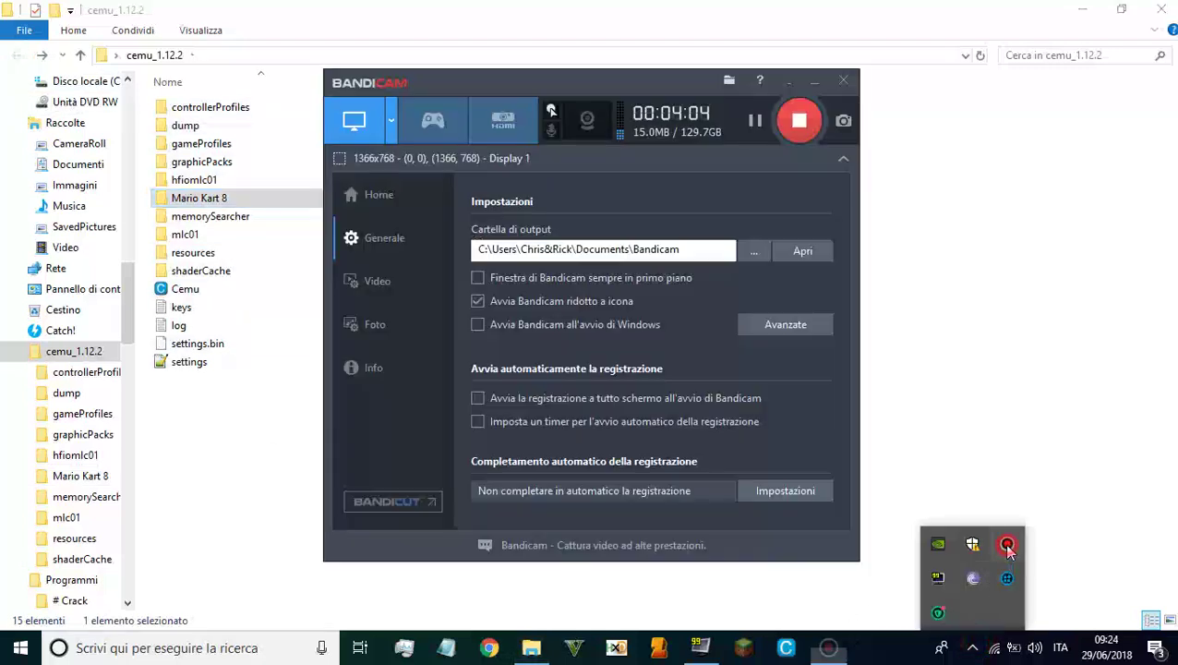
click(977, 403)
click(227, 427)
click(972, 647)
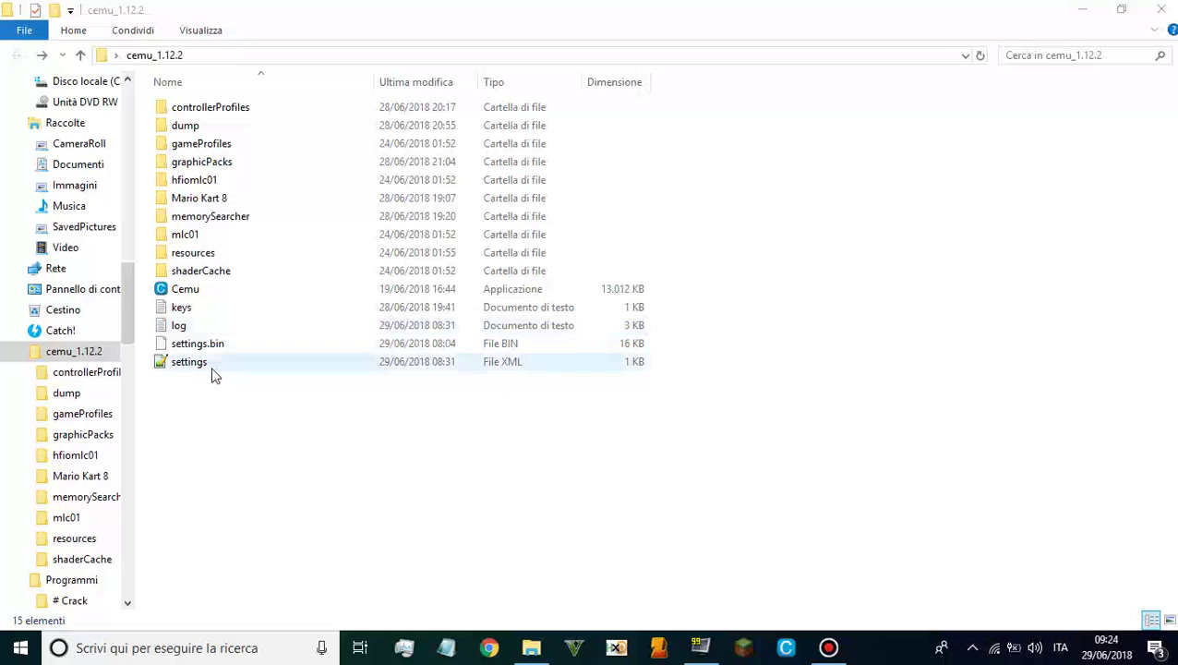
Open the keys text file maximized and highlight the Mario Kart 8 key and the Wii U Common Key in turn.
double_click(182, 315)
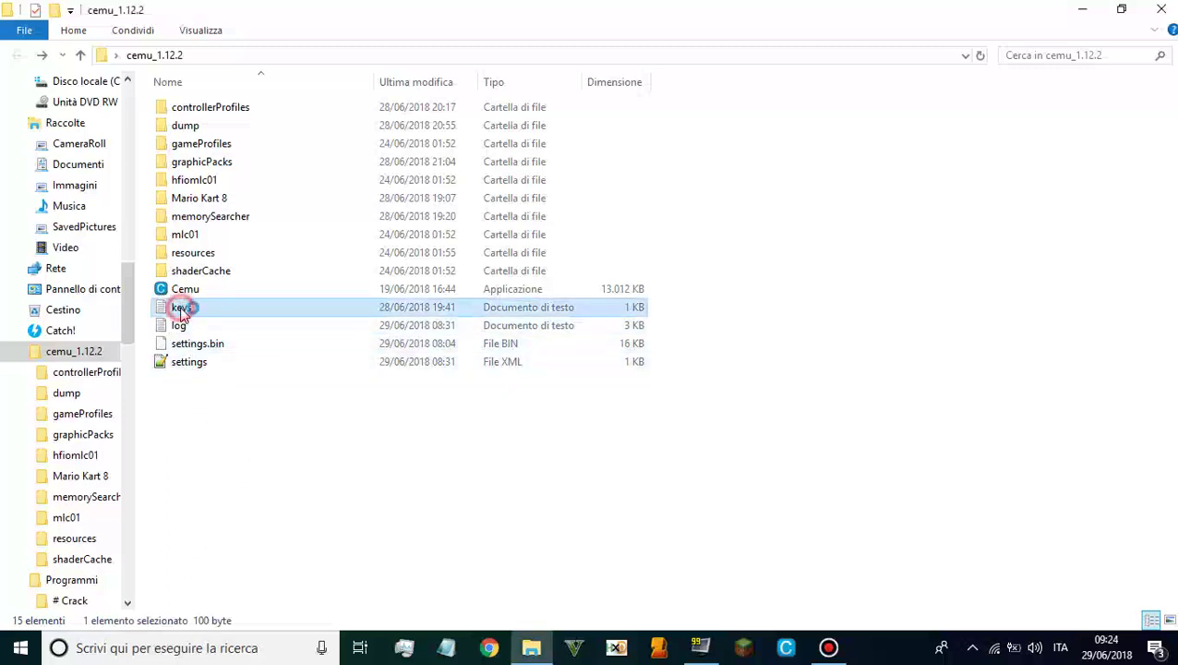
double_click(235, 386)
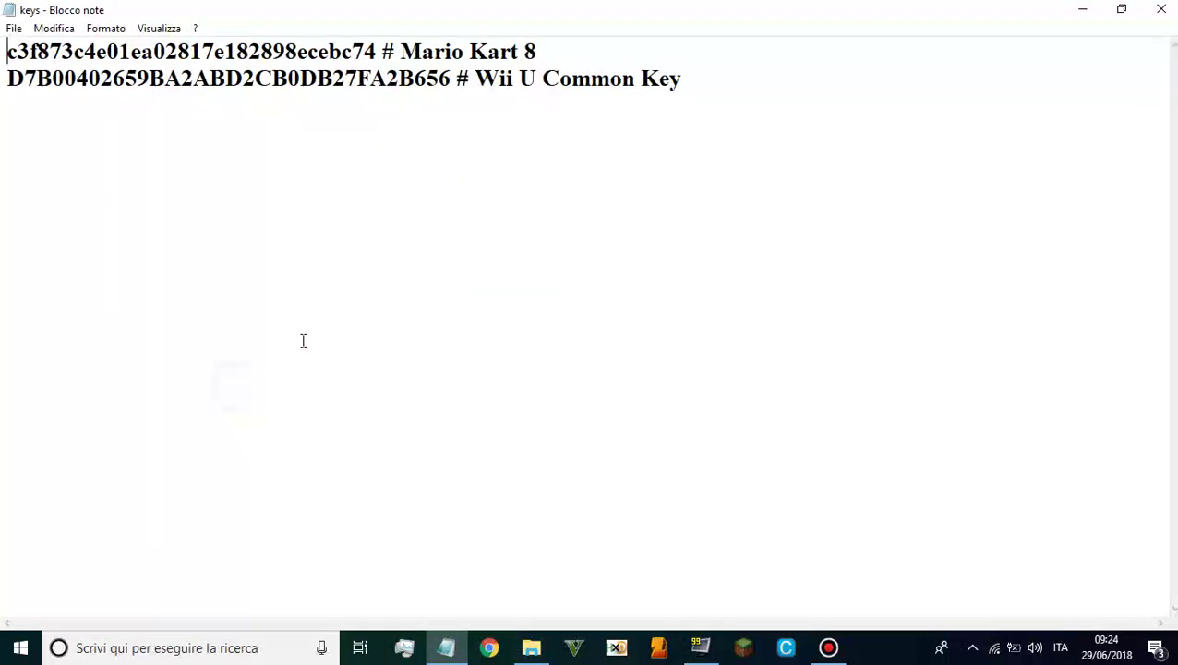
drag(375, 52, 7, 28)
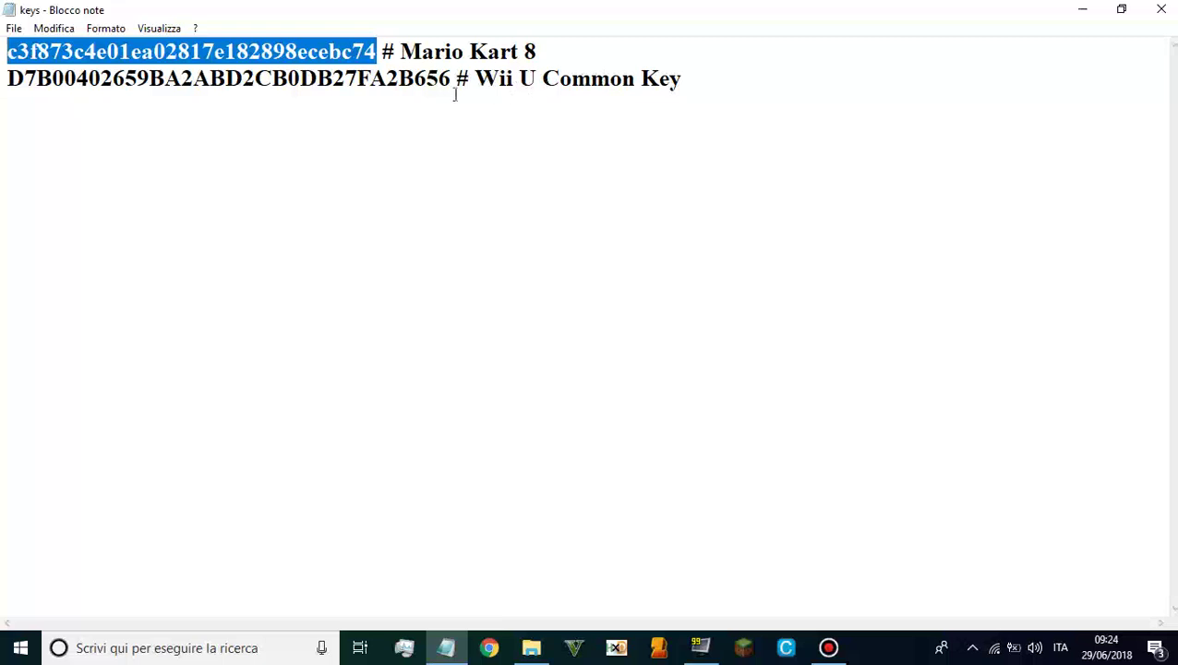
drag(454, 82, 4, 76)
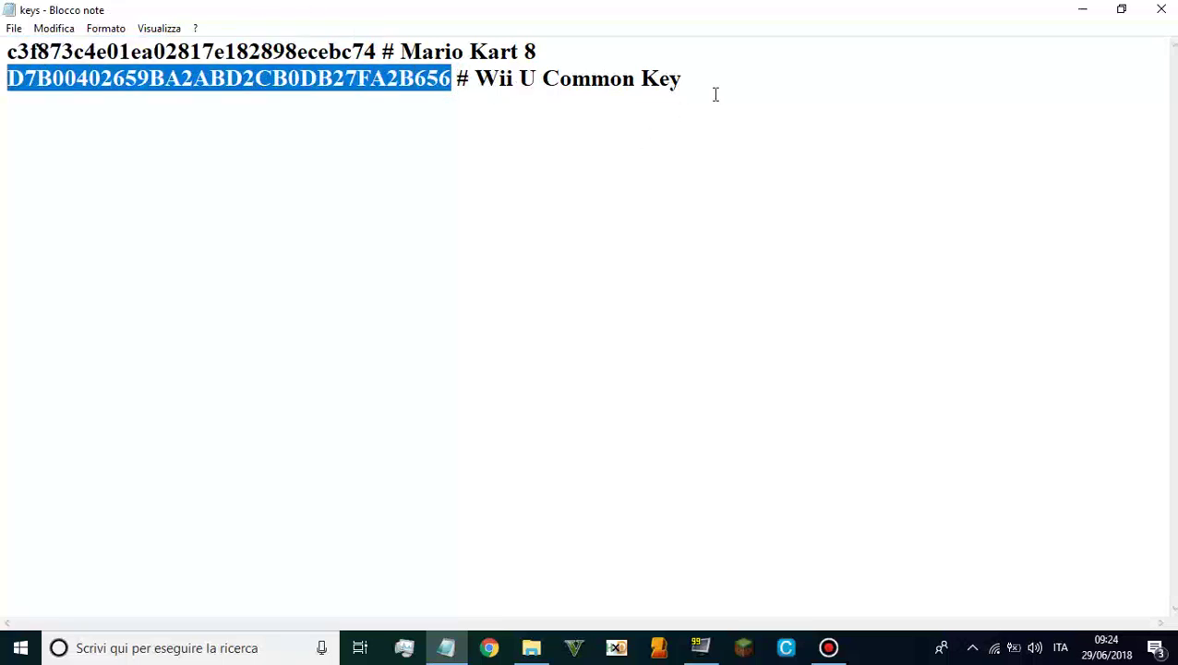
Copy both key lines of the keys file, erase the text, and close the file without saving.
drag(716, 94, 3, 25)
right_click(101, 52)
click(132, 102)
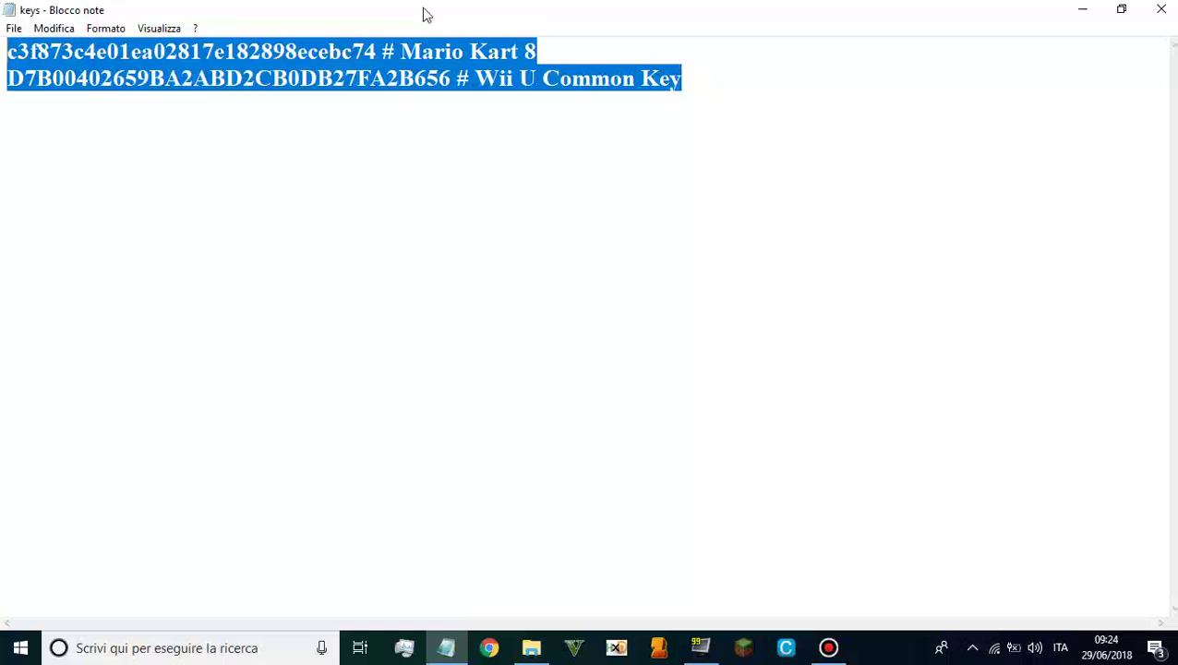
key(Delete)
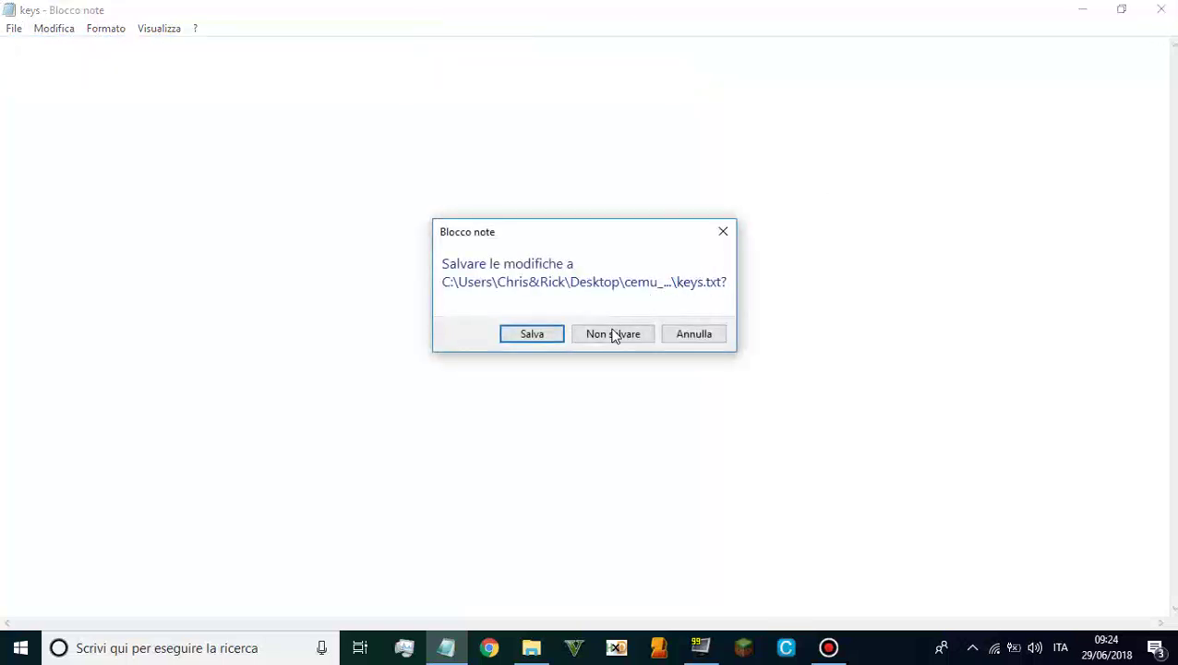
click(607, 336)
Reopen the keys text file, erase all its contents, and save the change while closing it.
double_click(601, 308)
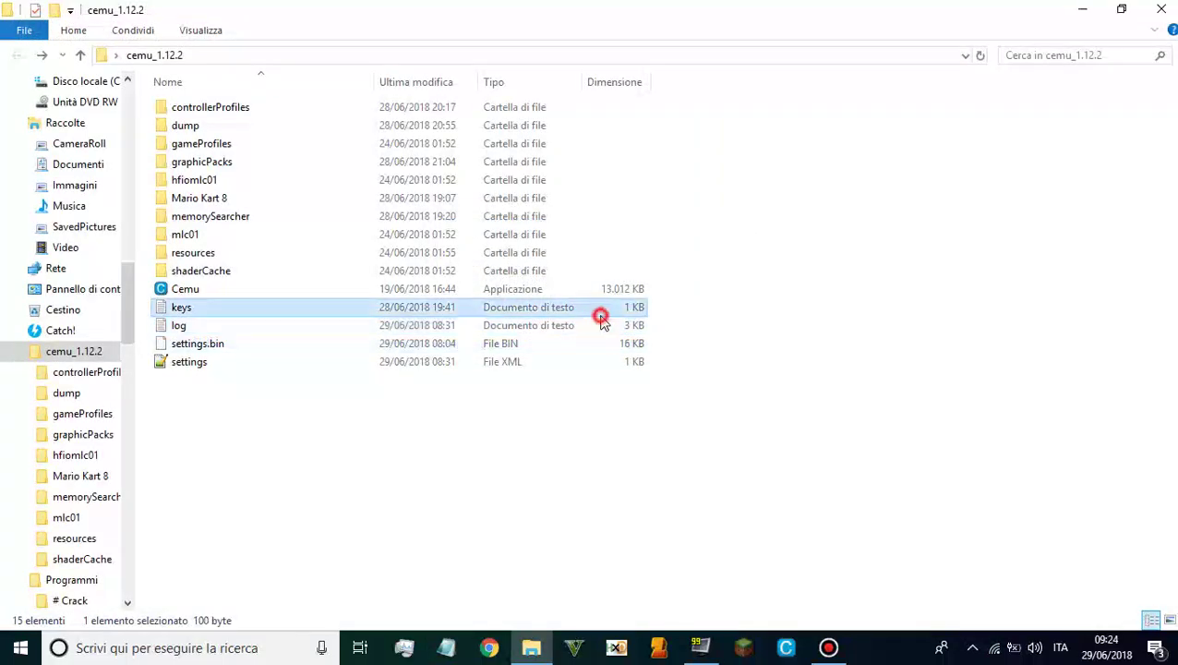
click(526, 451)
key(ctrl+a)
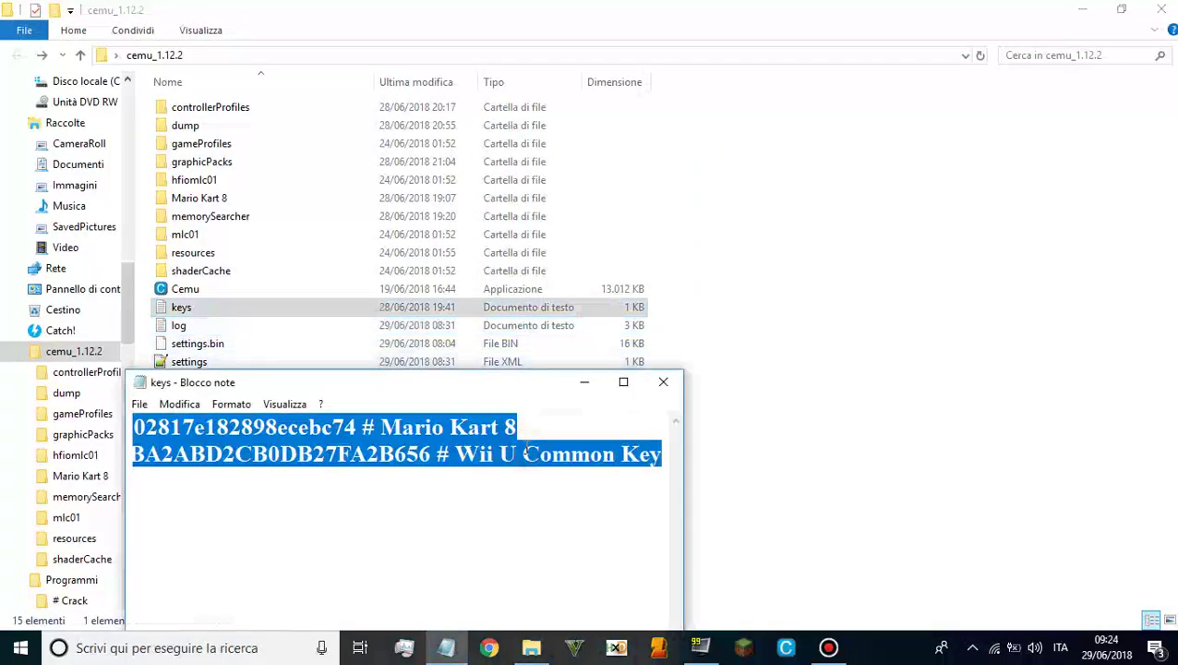
key(Delete)
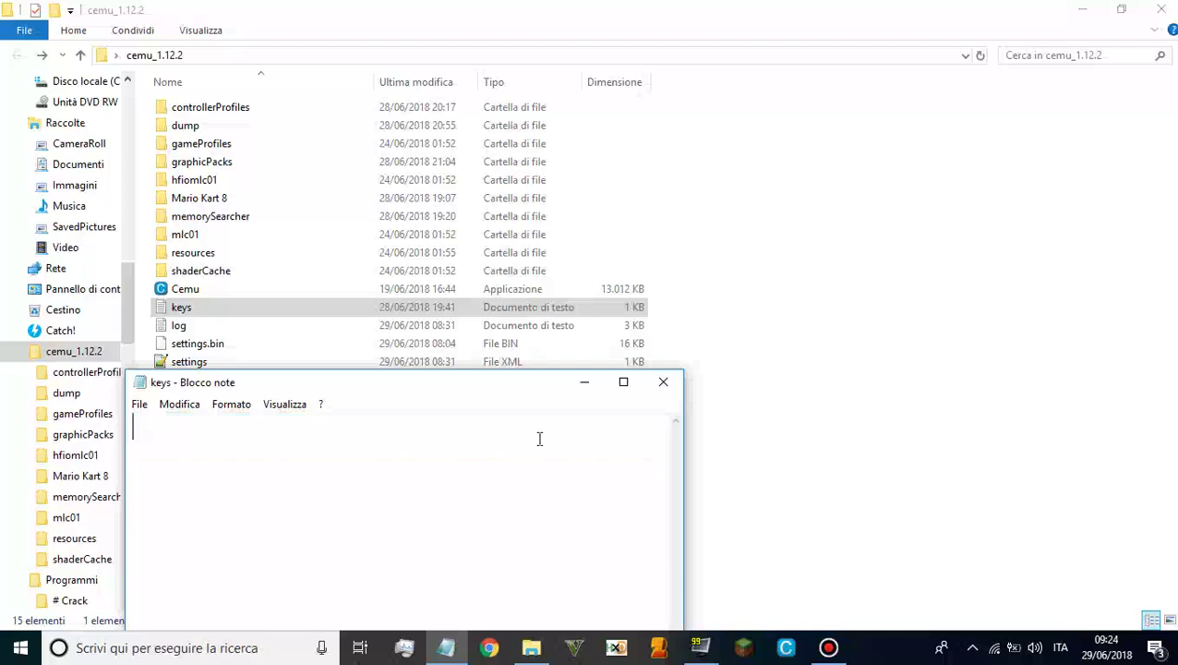
click(663, 381)
click(532, 334)
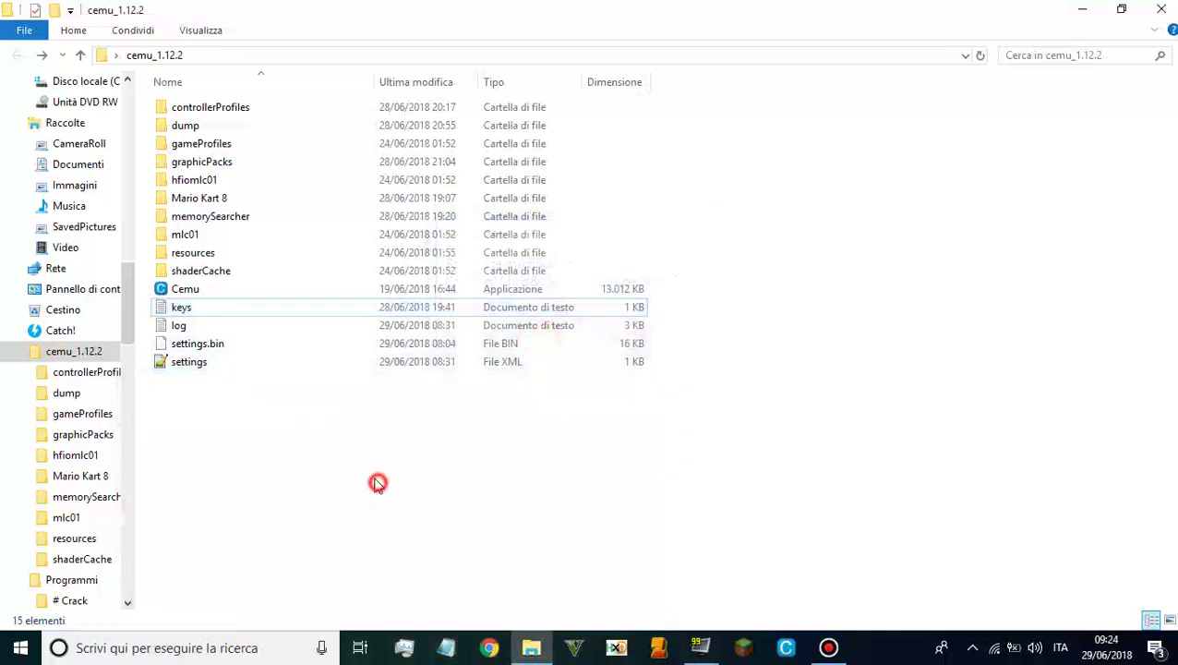
Launch the Cemu emulator from the cemu_1.12.2 folder.
click(262, 288)
double_click(263, 289)
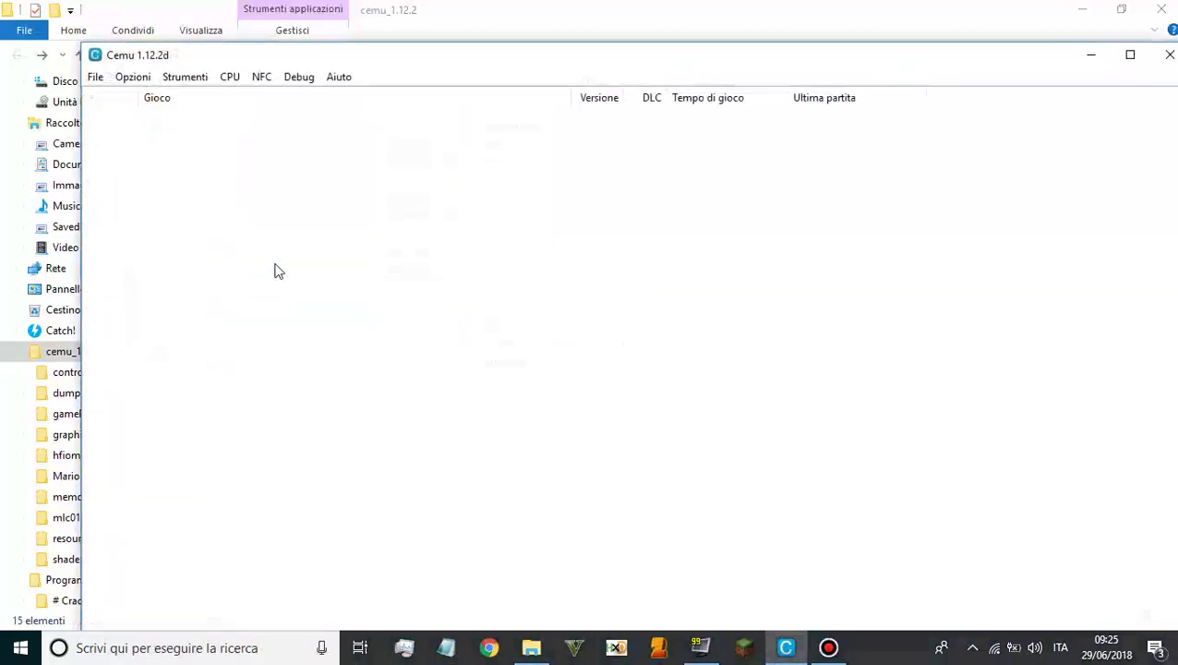
Try to load the fk-mk8.wud game file with the keys file empty, dismiss the messages, and close Cemu.
click(97, 78)
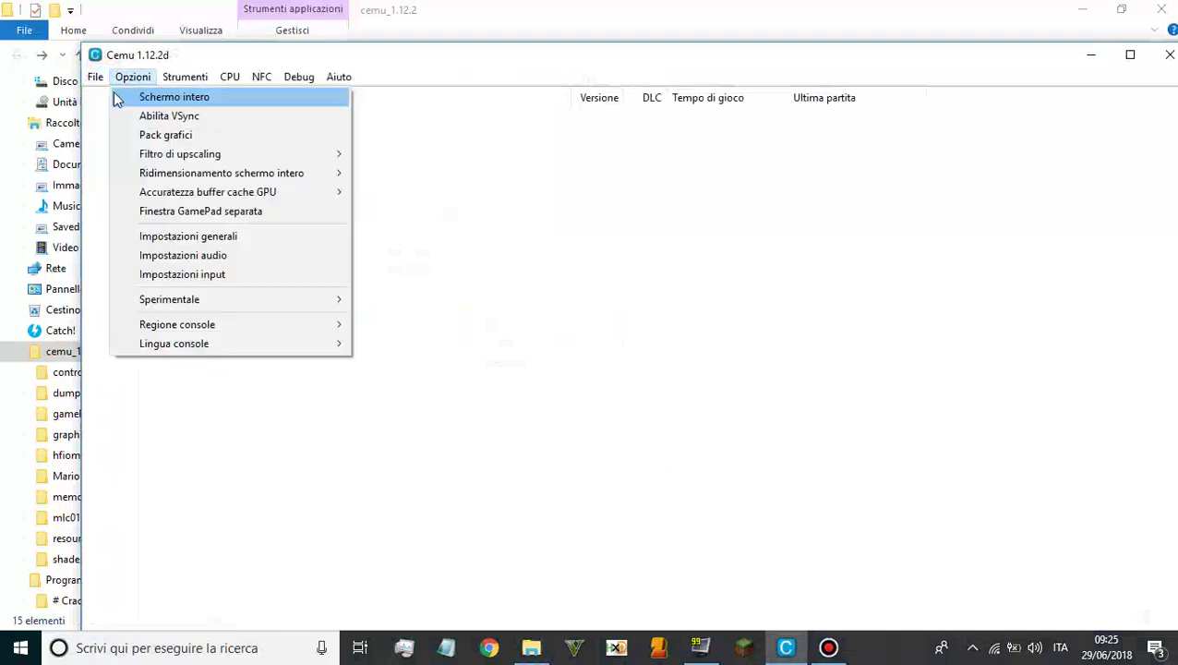
click(107, 96)
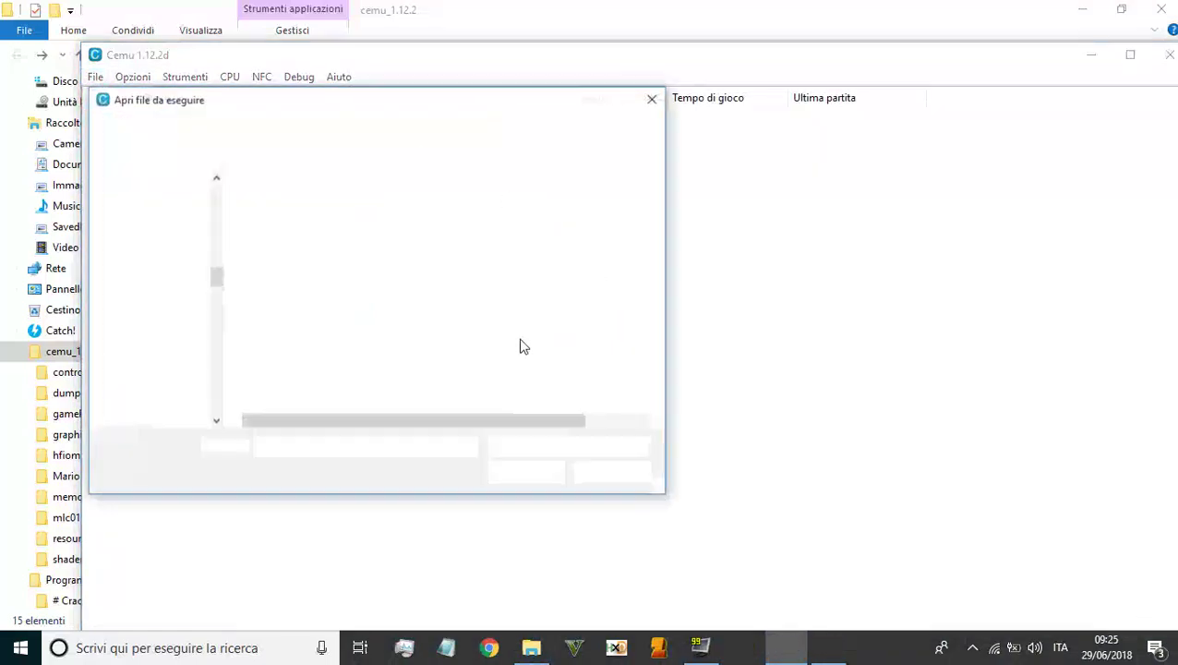
click(284, 209)
double_click(285, 209)
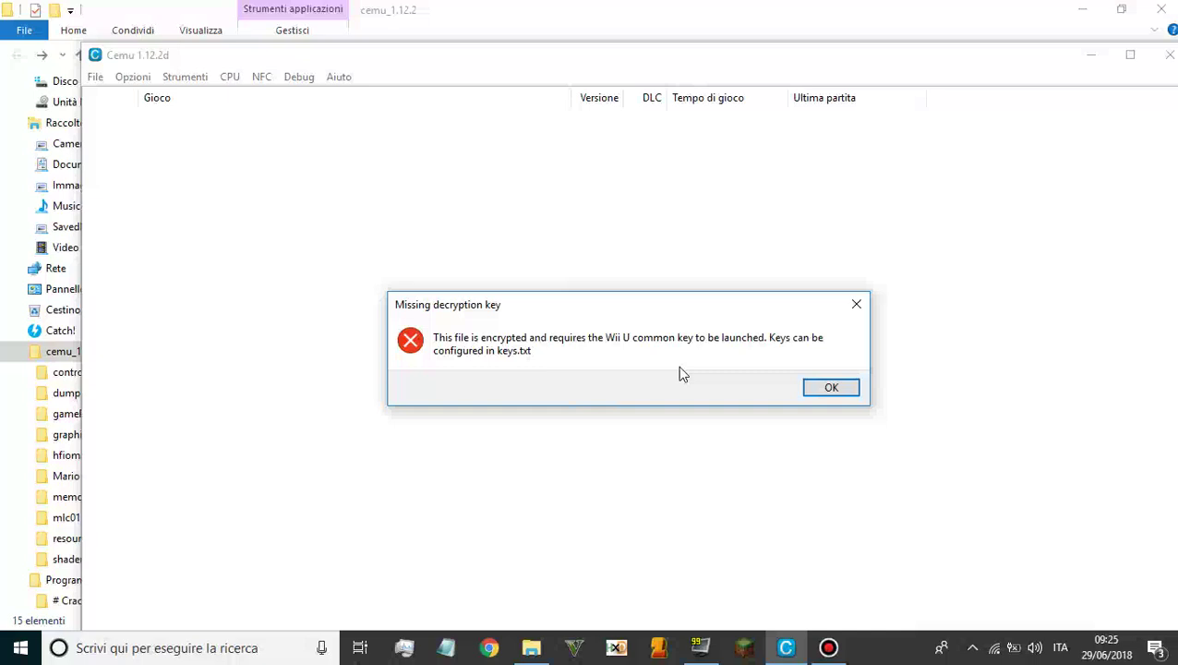
click(830, 389)
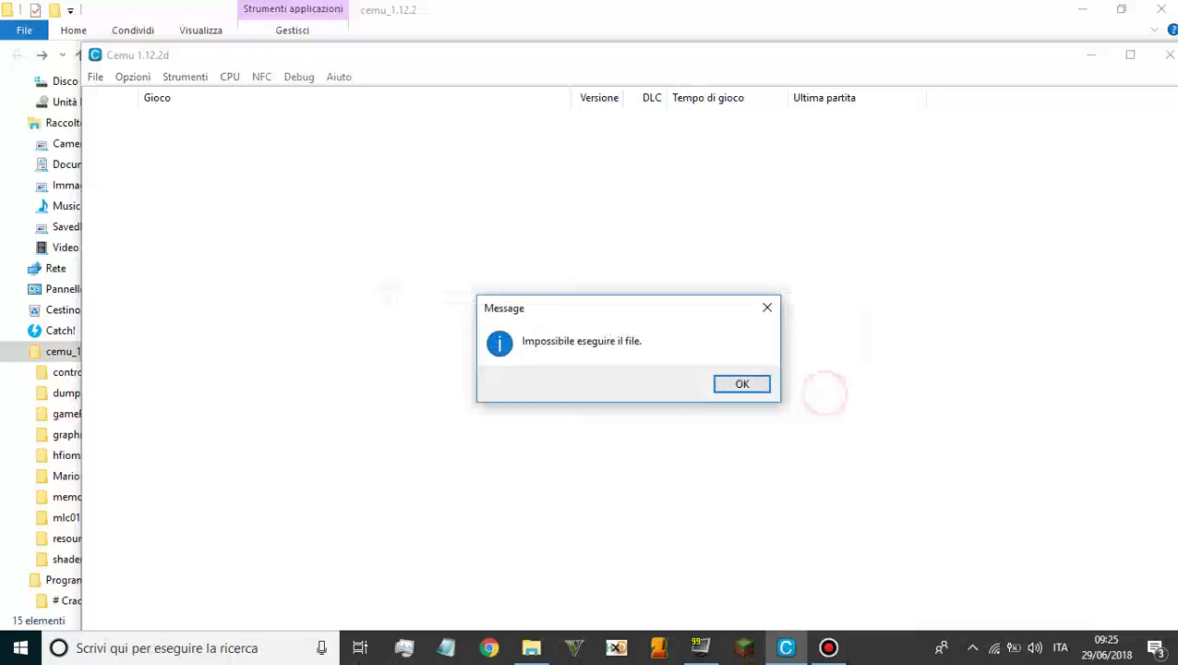
click(749, 384)
click(1169, 55)
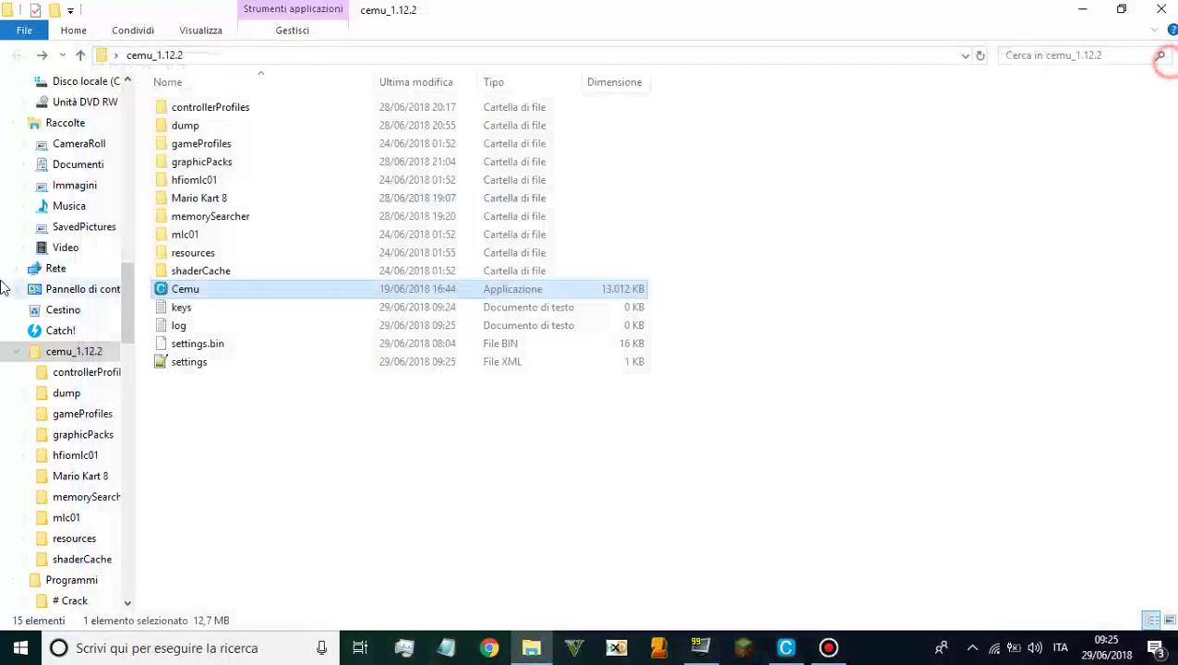
Reopen the keys text file, paste the Mario Kart 8 and Wii U Common Key lines back, and save the change while closing it.
double_click(178, 308)
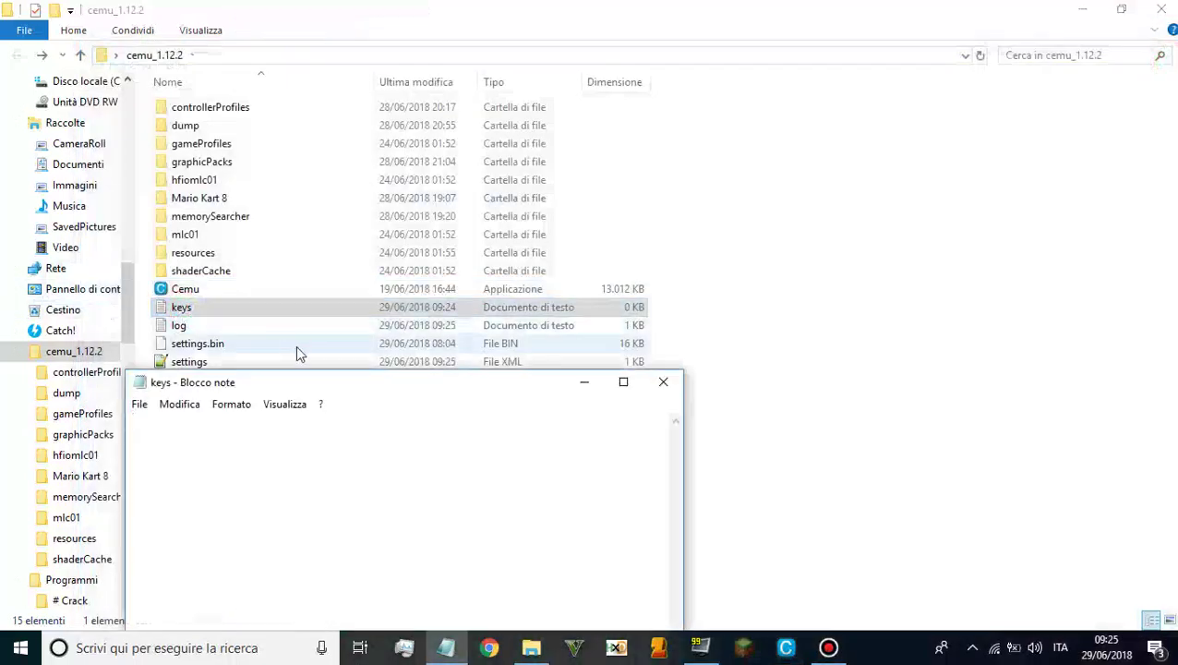
double_click(314, 386)
key(ctrl+v)
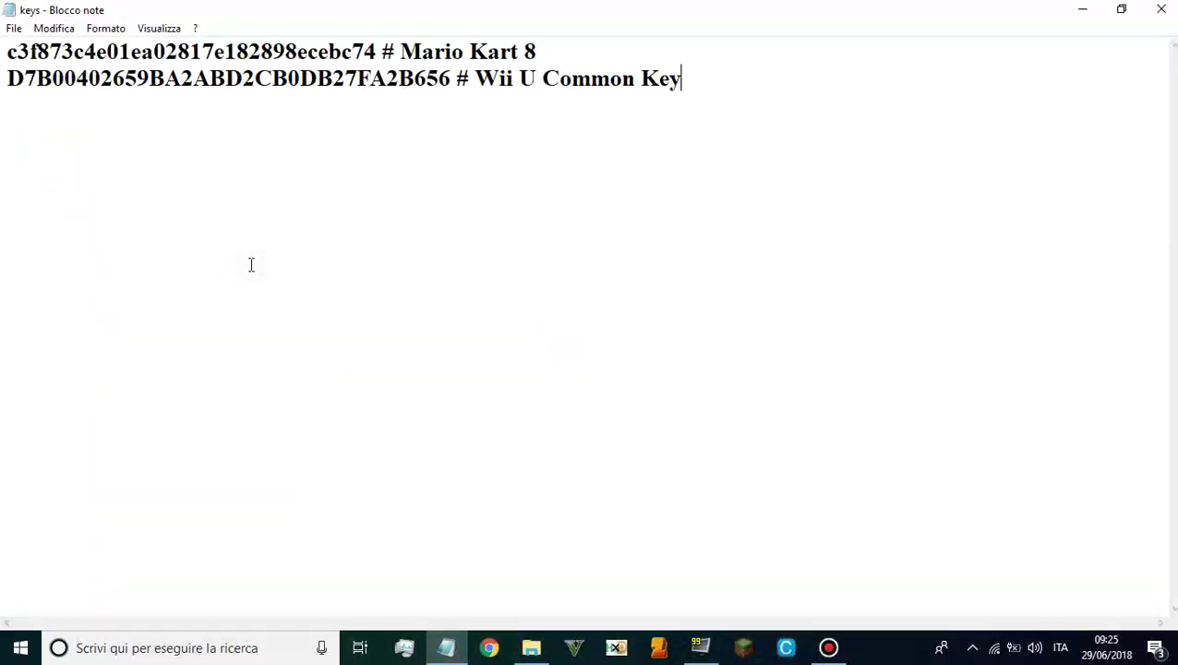
drag(697, 83, 3, 53)
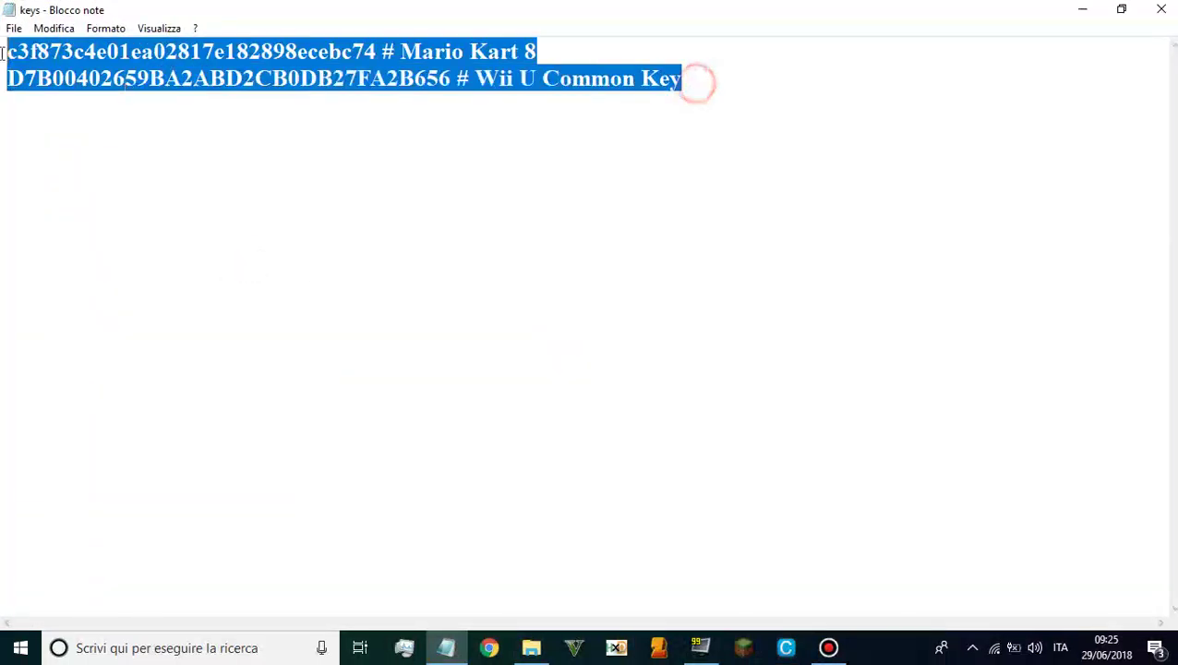
click(691, 71)
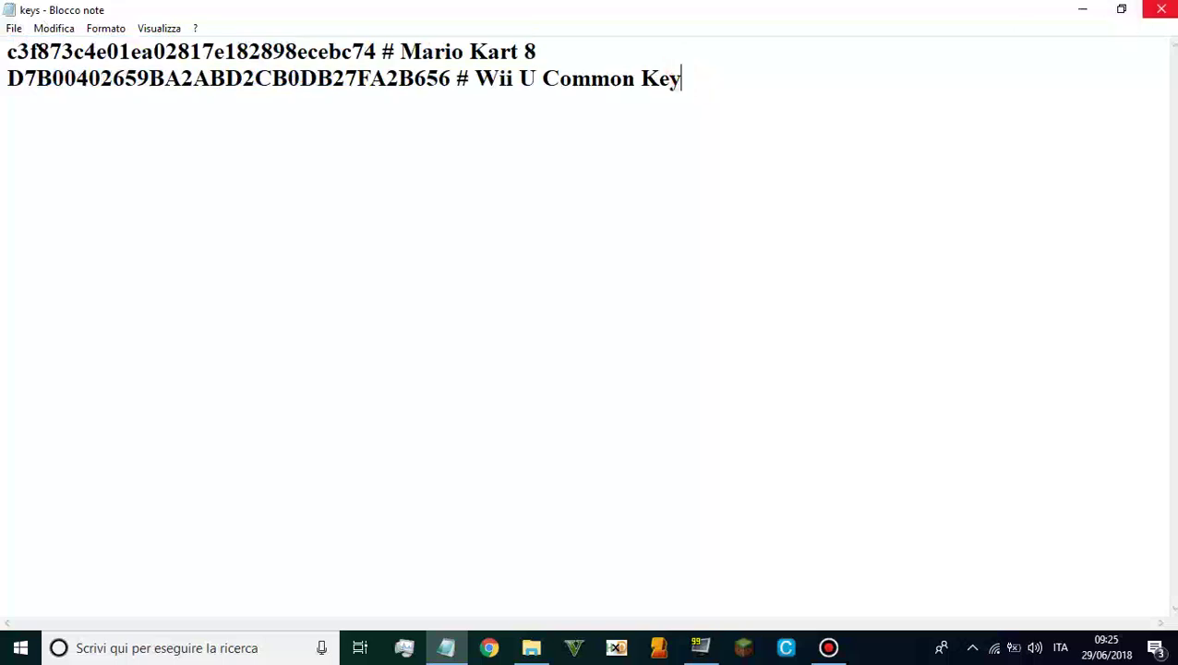
click(1161, 9)
click(518, 338)
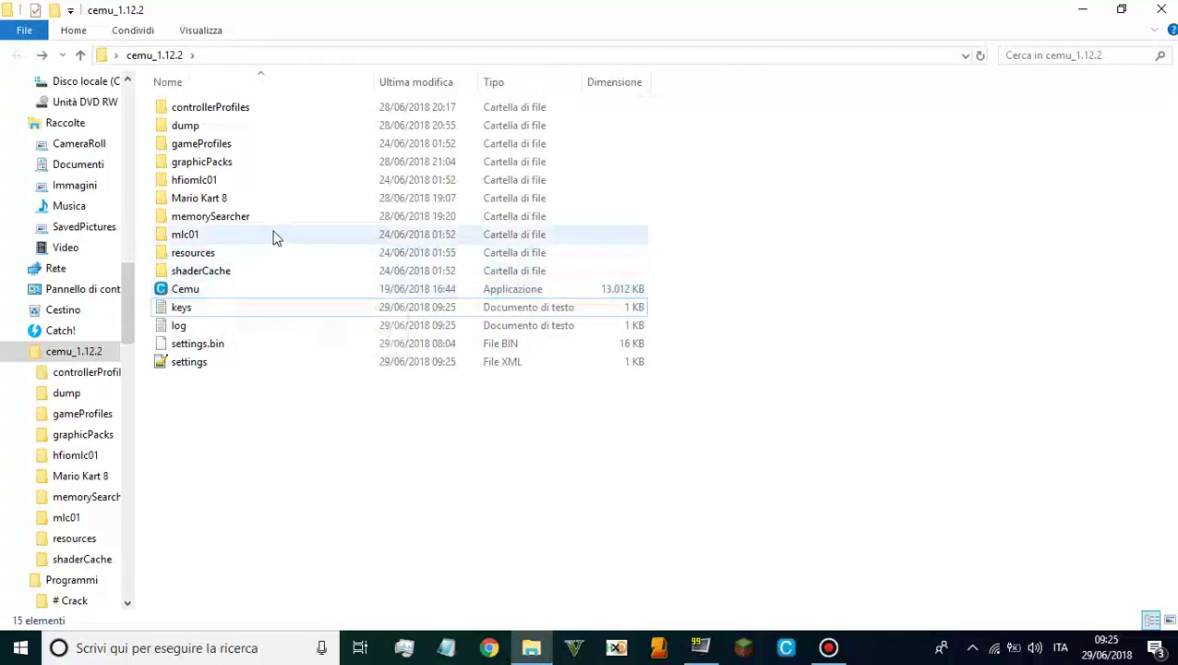
Relaunch Cemu in a maximized window and browse to the cemu_1.12.2 folder in its game-loading dialog.
double_click(246, 288)
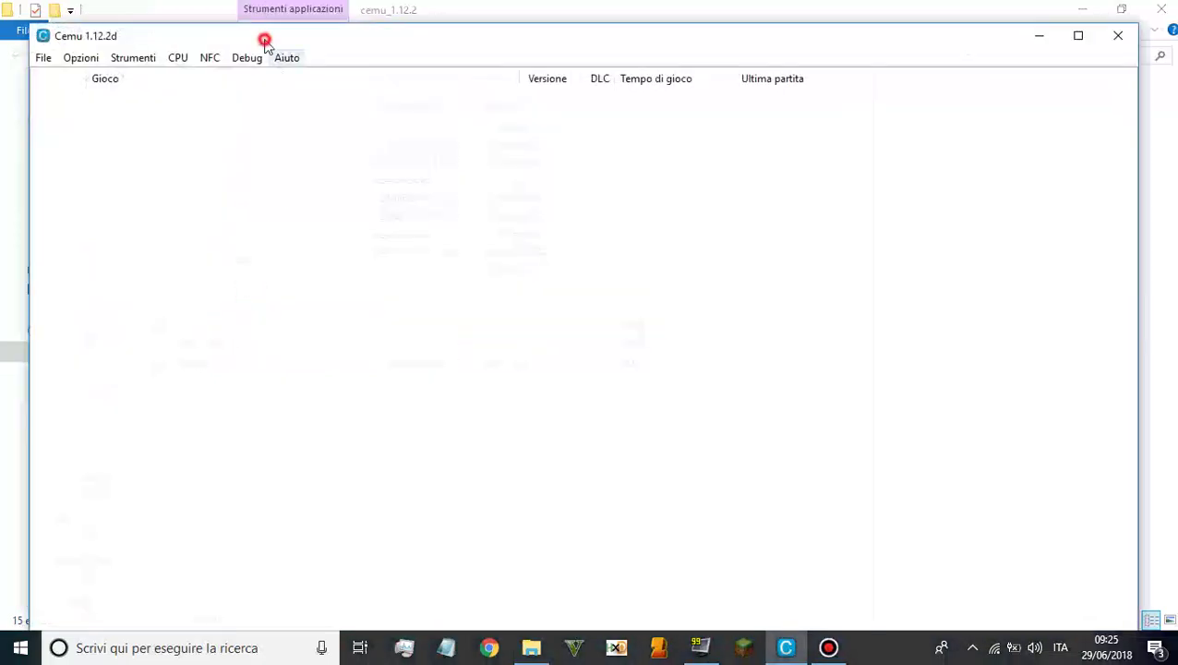
double_click(265, 40)
click(14, 27)
click(18, 47)
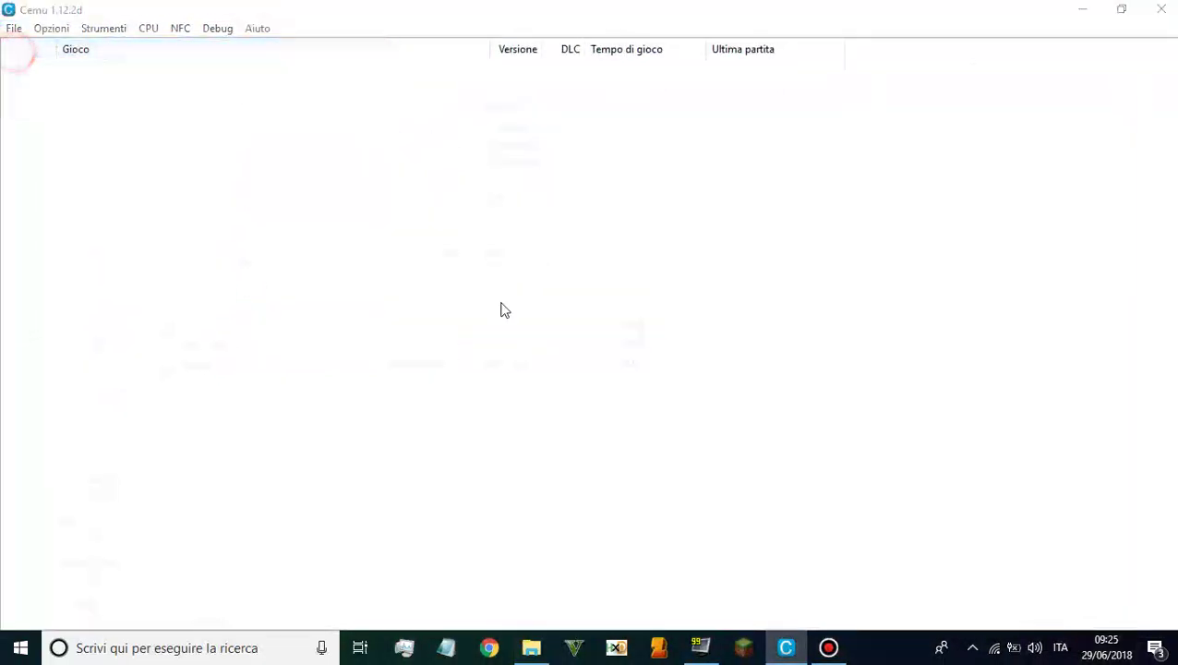
click(170, 79)
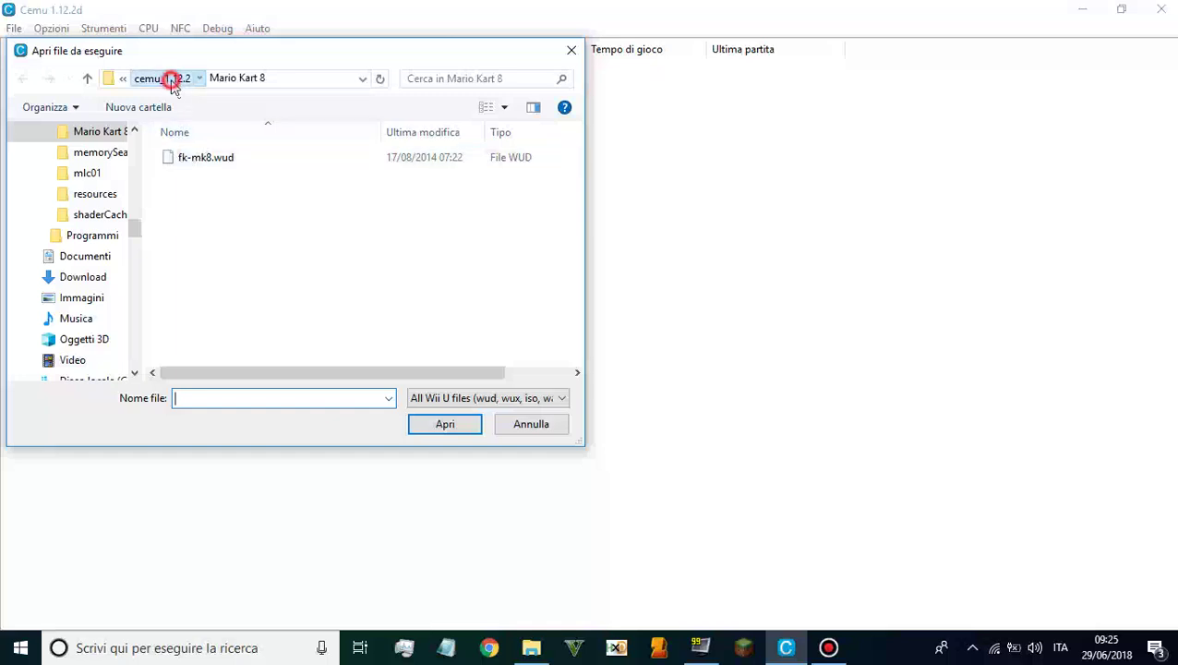
click(250, 347)
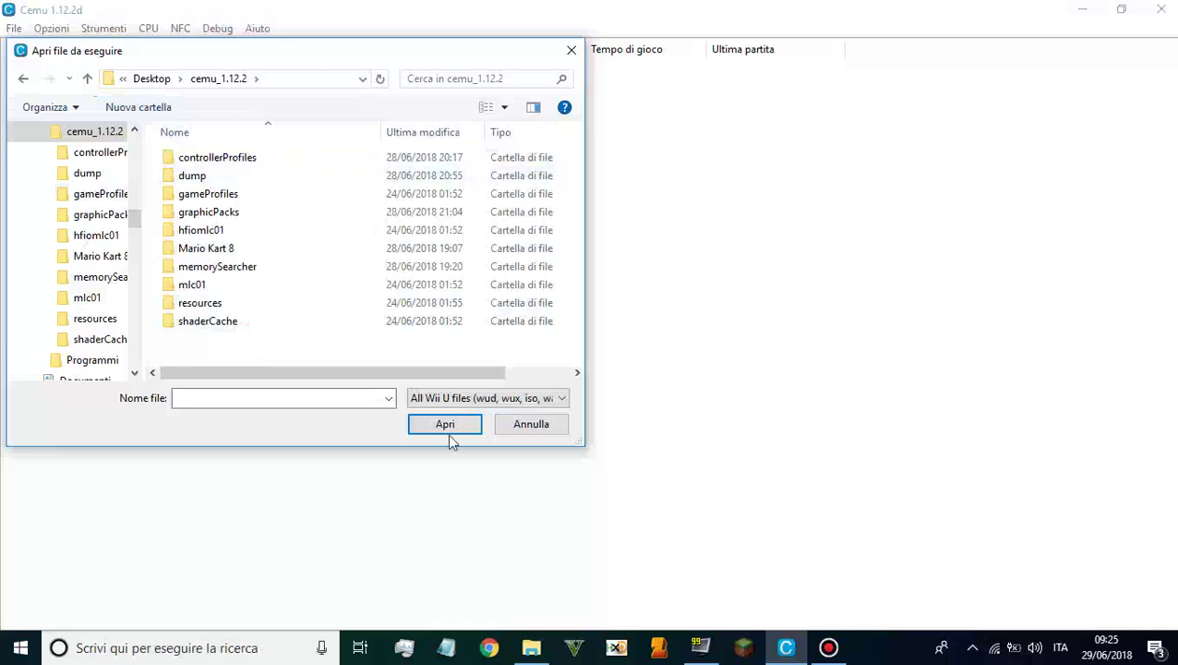
Highlight the fk-mk8 part01 to part18 archives in the Mario.Kart.8.USA.WiiU download folder, and close that Explorer window.
click(530, 650)
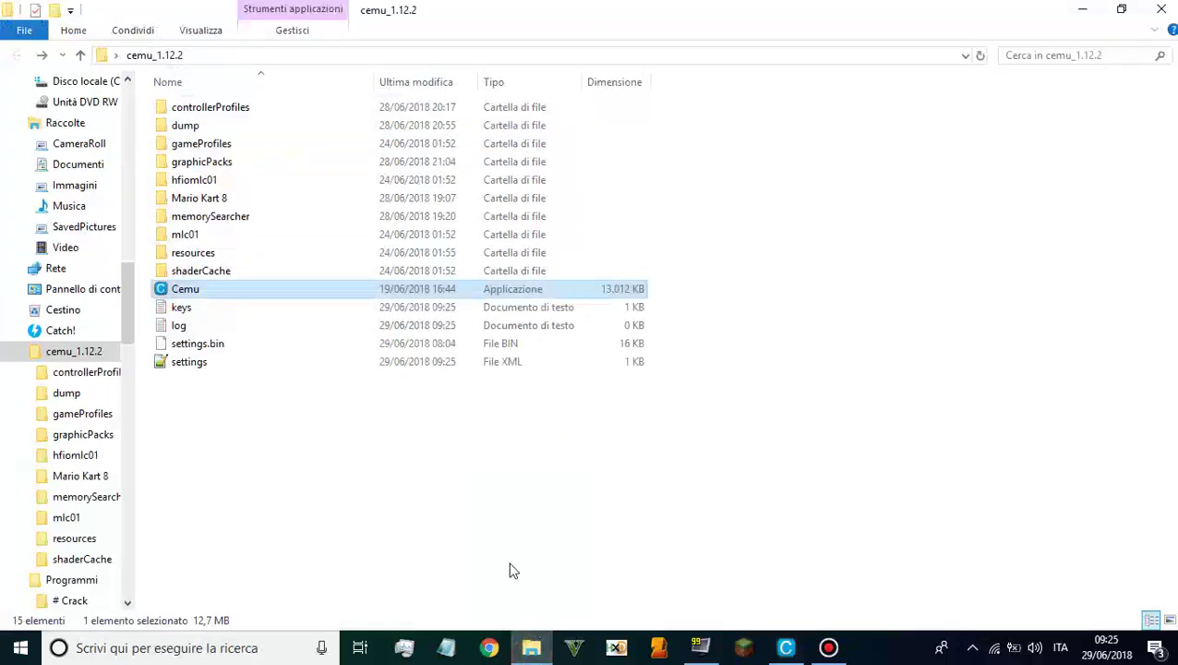
click(1083, 12)
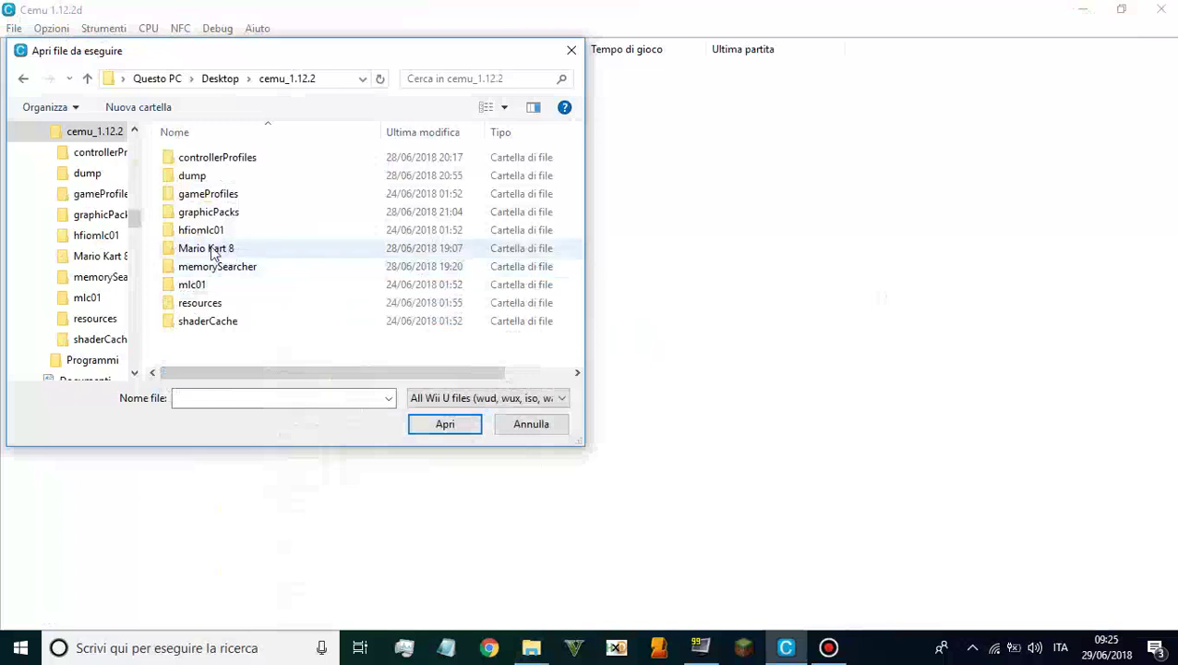
click(786, 647)
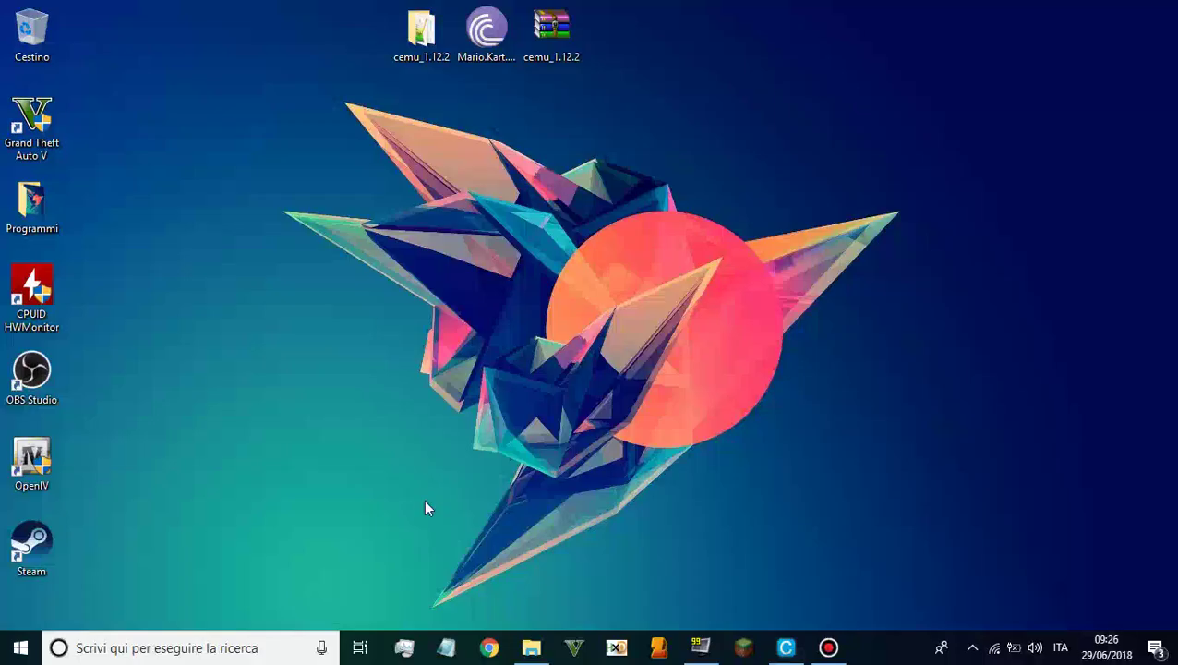
right_click(531, 648)
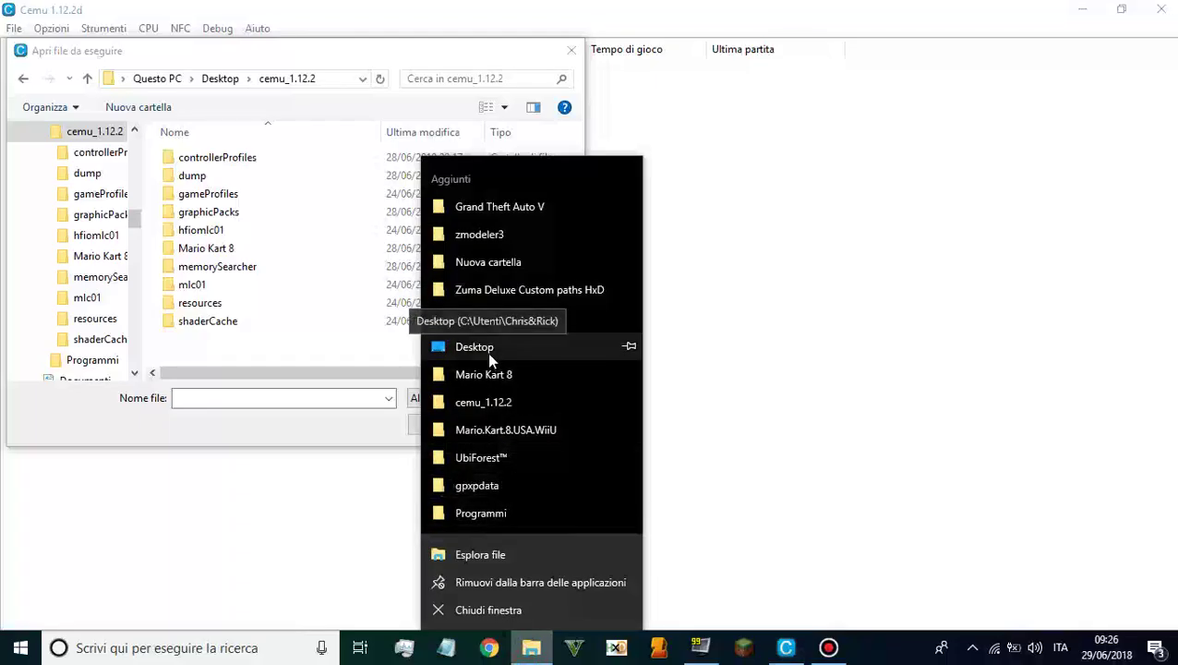
click(515, 555)
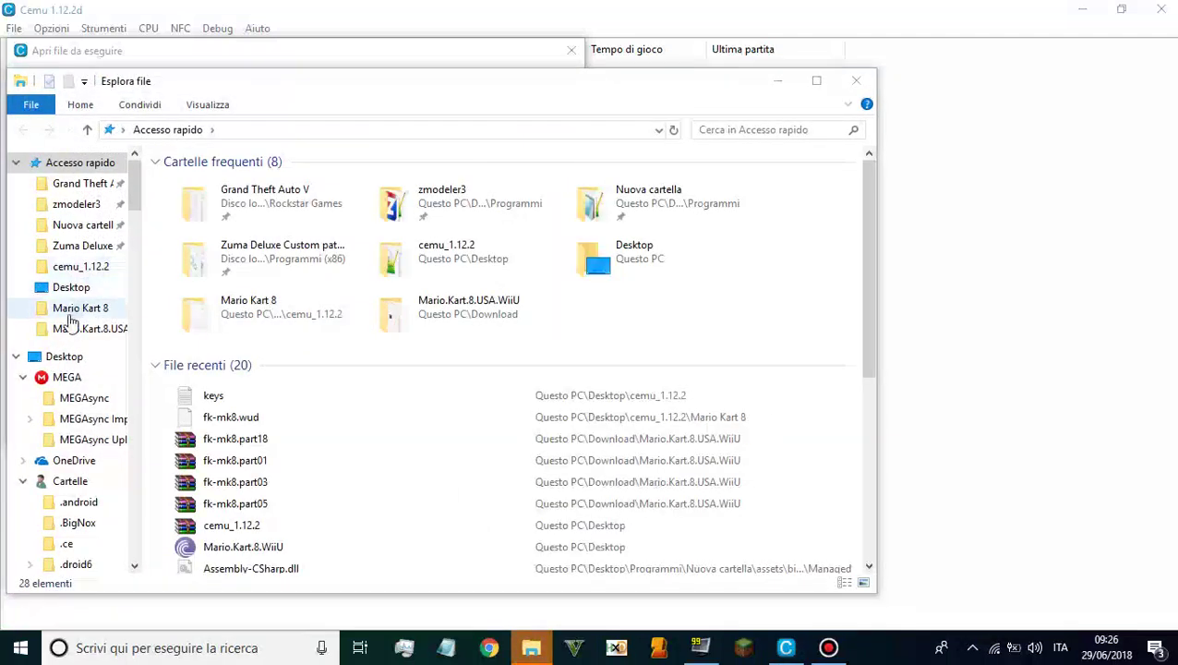
scroll(65, 383, down, 5)
scroll(66, 386, down, 1)
click(68, 384)
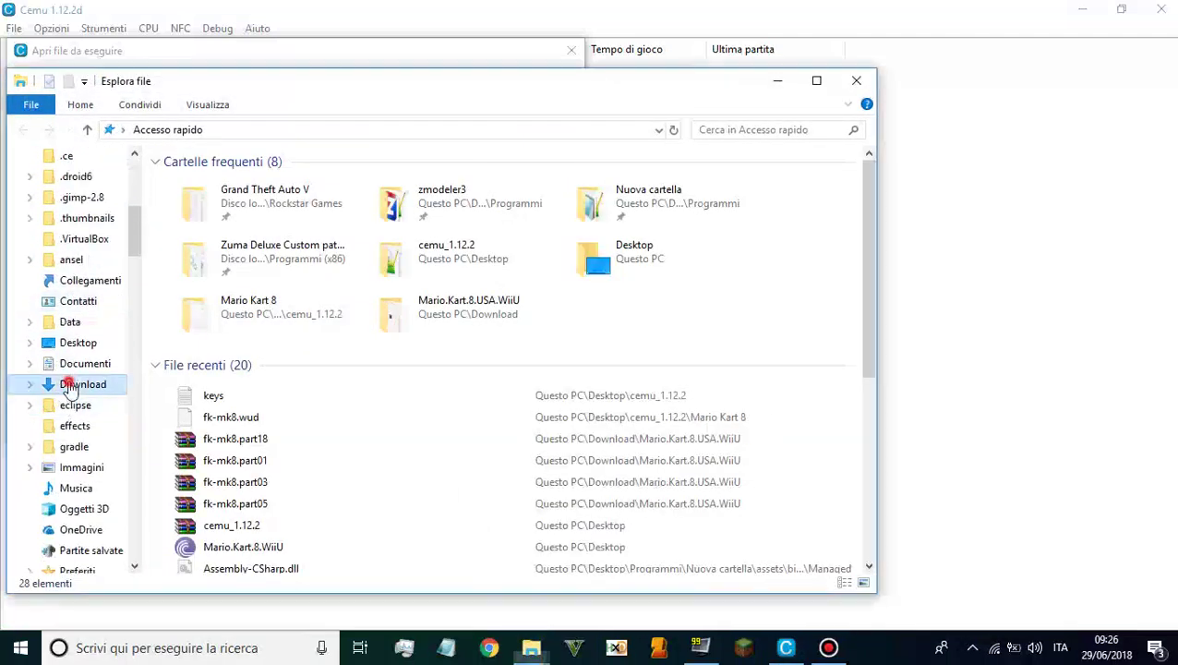
scroll(377, 381, down, 10)
scroll(369, 397, down, 20)
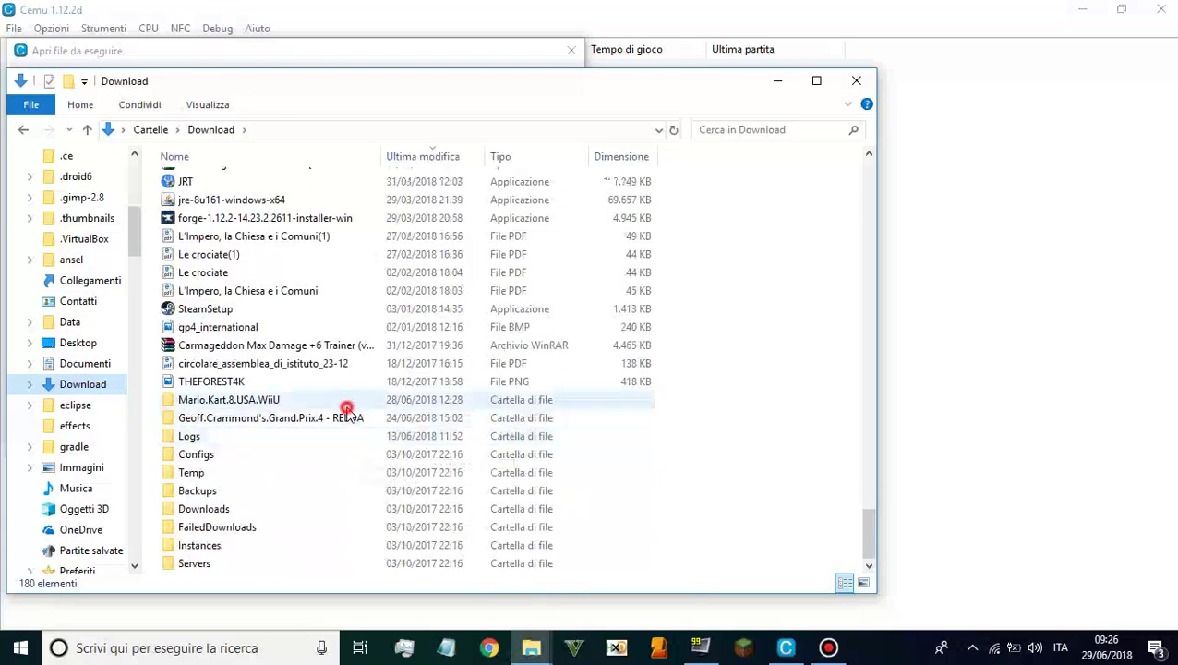
double_click(346, 406)
drag(332, 564, 278, 242)
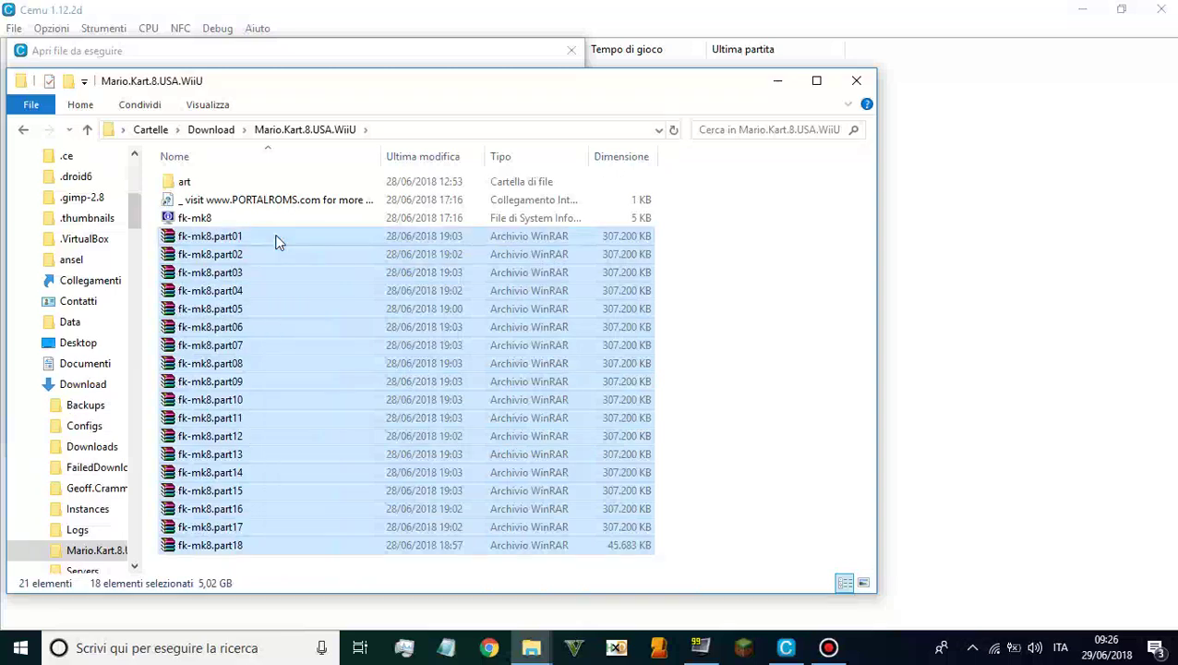
click(852, 81)
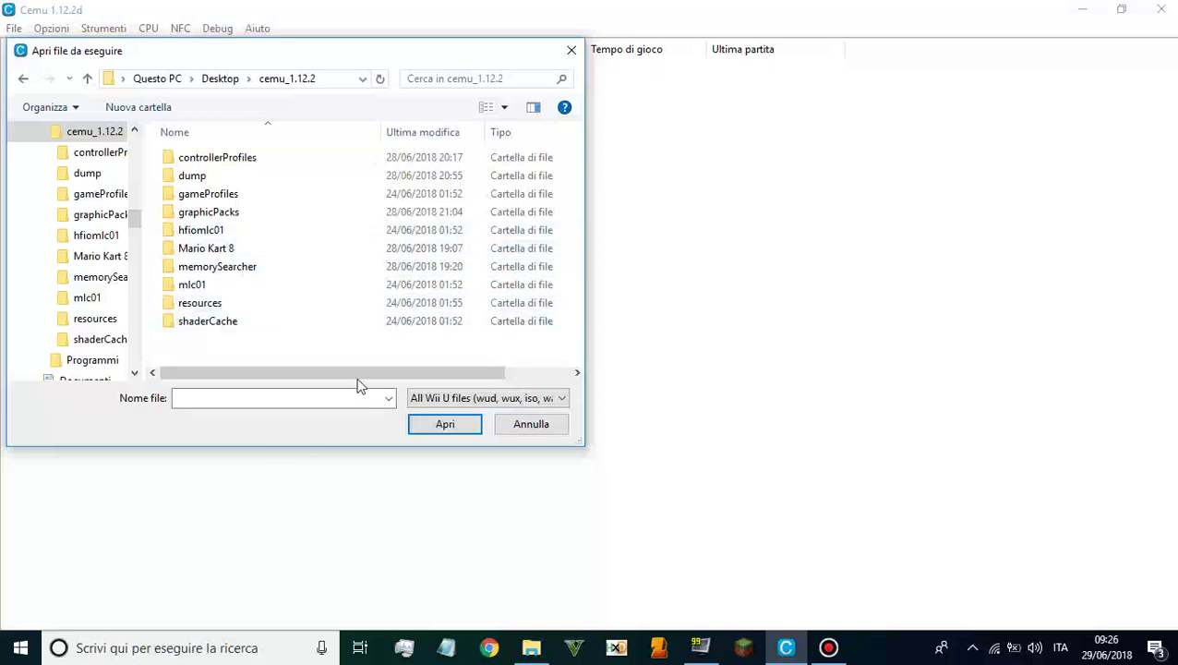
Load fk-mk8.wud from the Mario Kart 8 folder in Cemu and switch the running game to full screen.
double_click(242, 252)
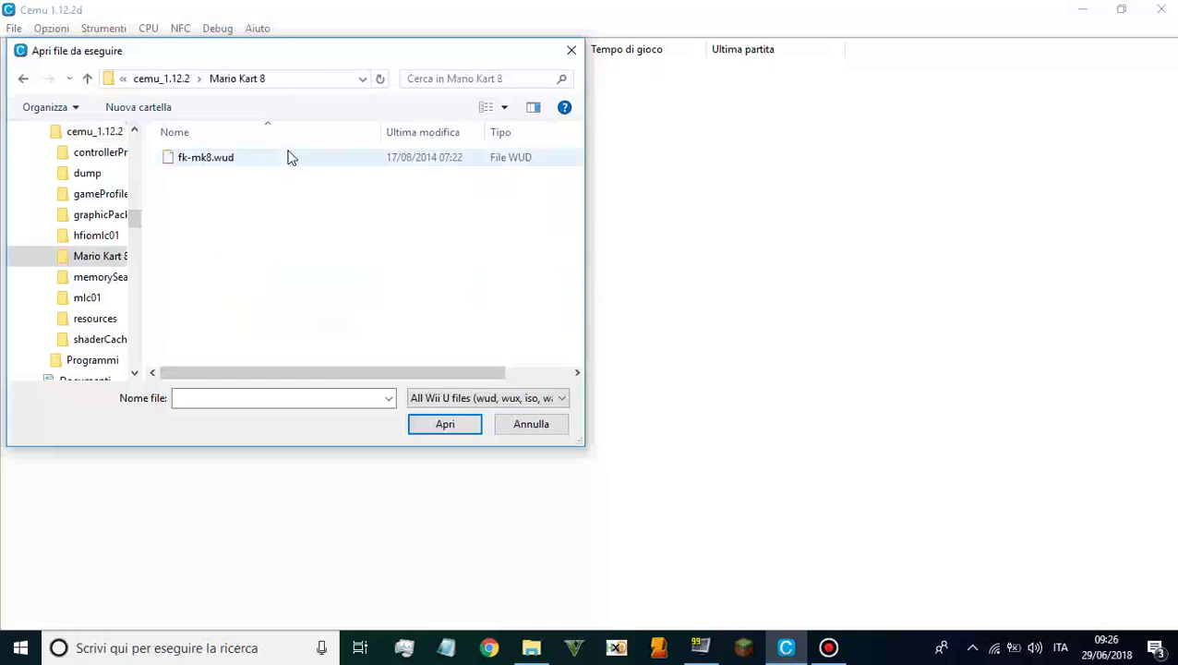
double_click(288, 155)
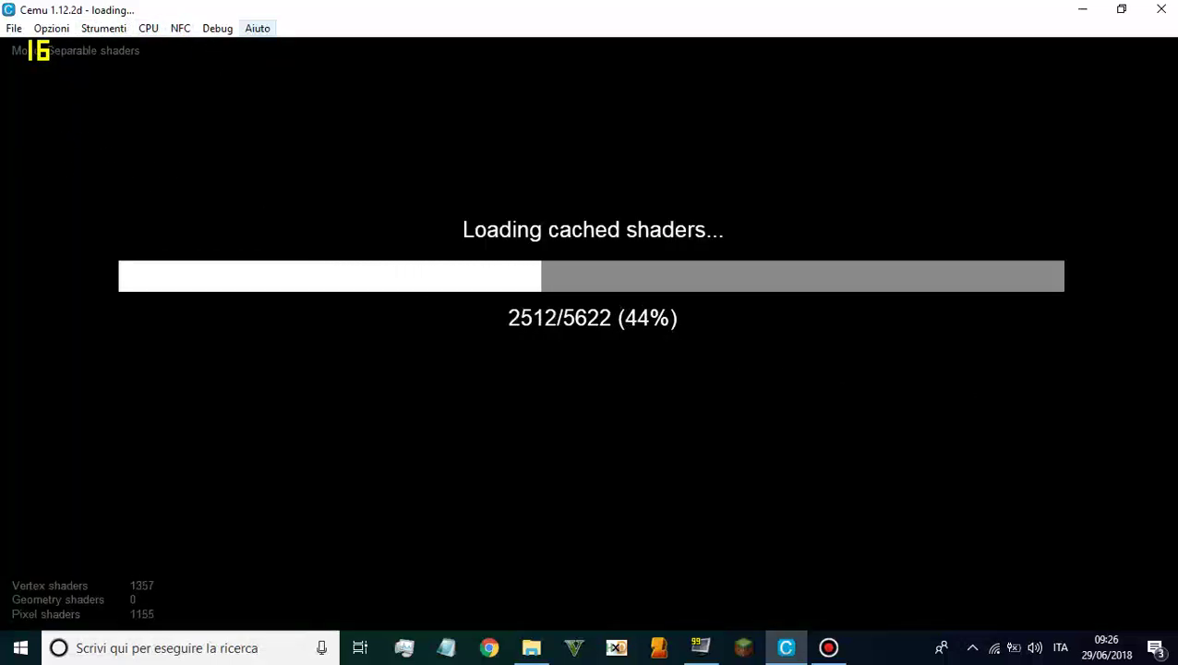
click(830, 649)
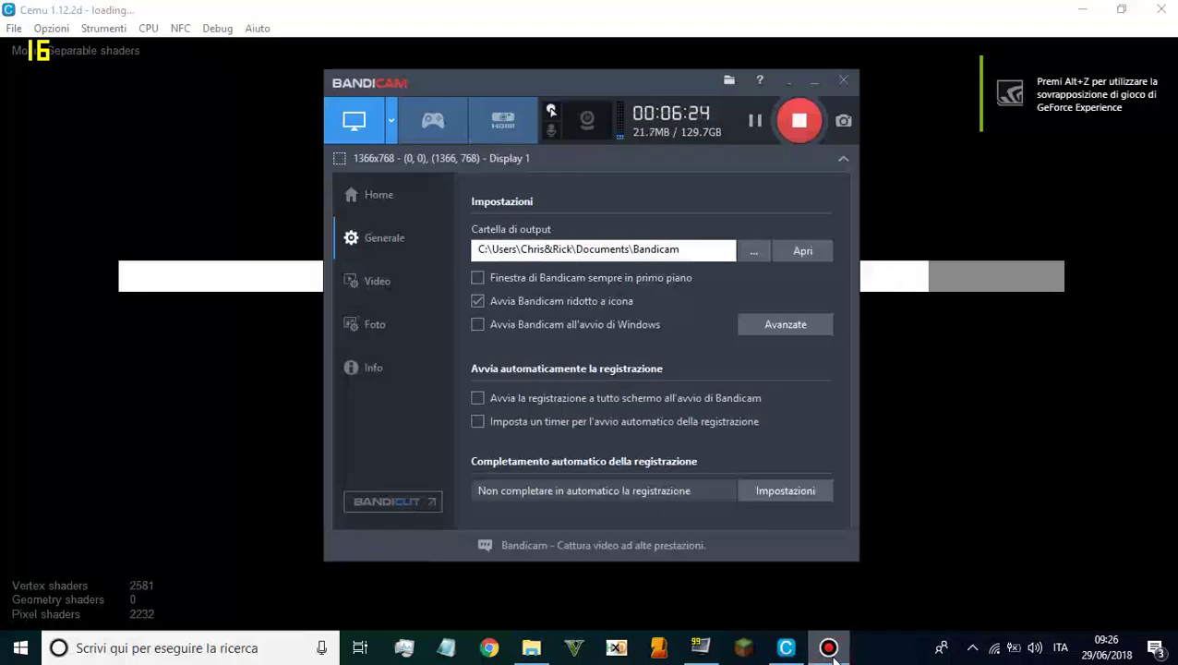
click(829, 650)
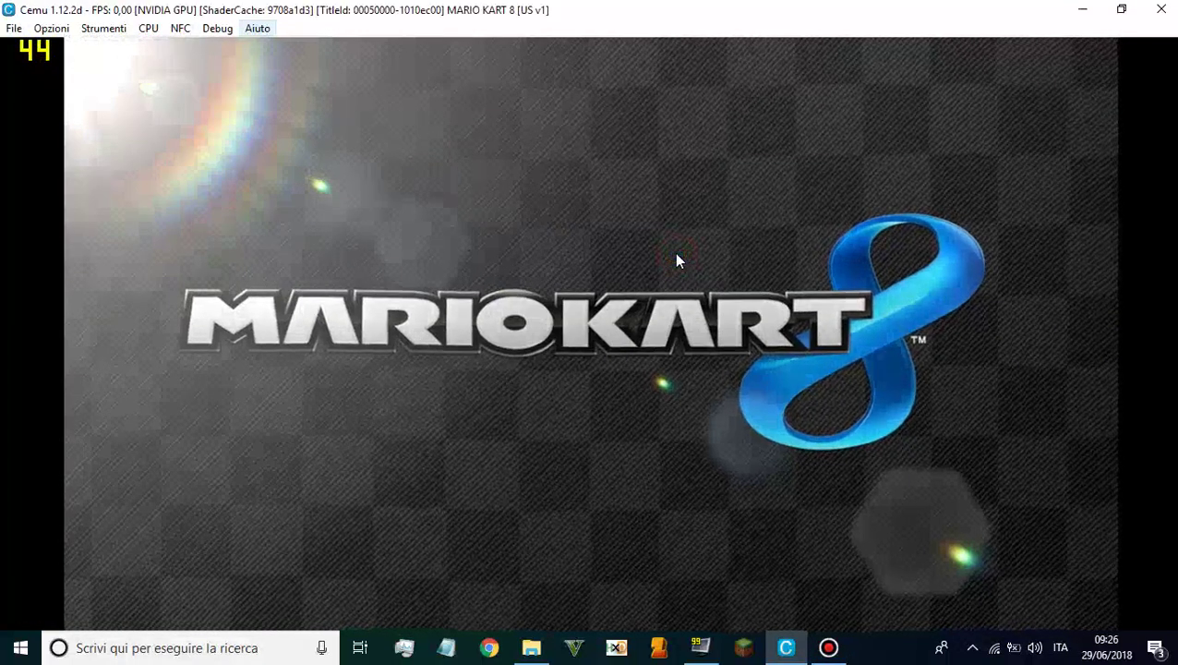
double_click(677, 260)
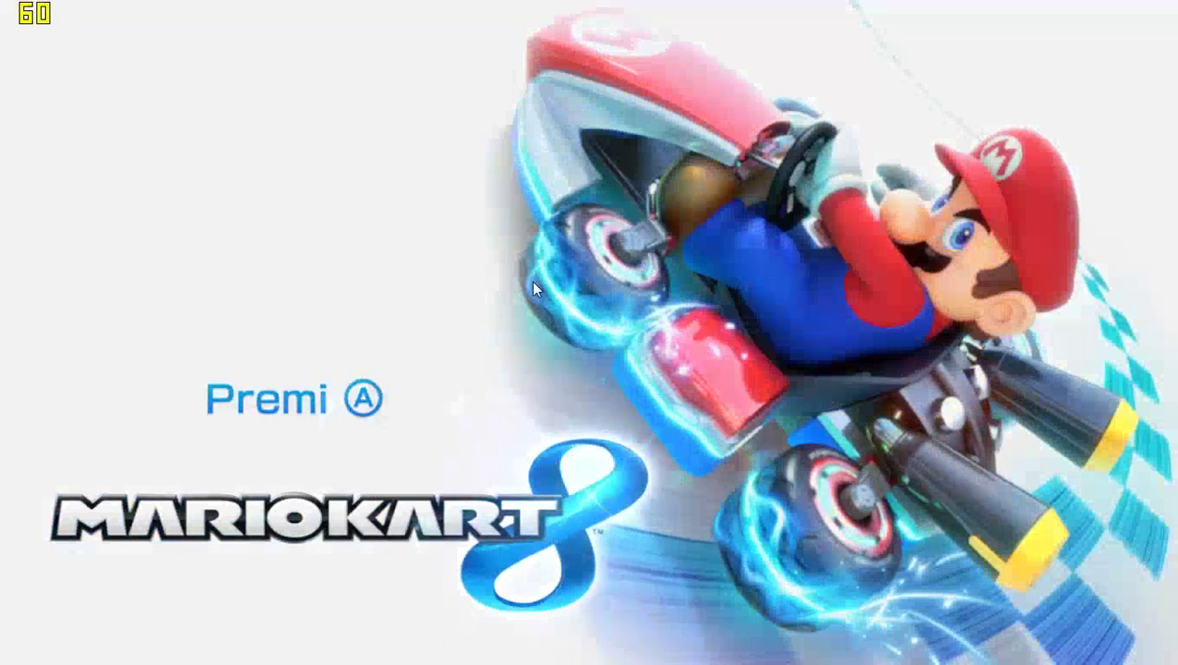
Start a single-player Gran Premio in the 100cc class from the game's title screen.
click(372, 397)
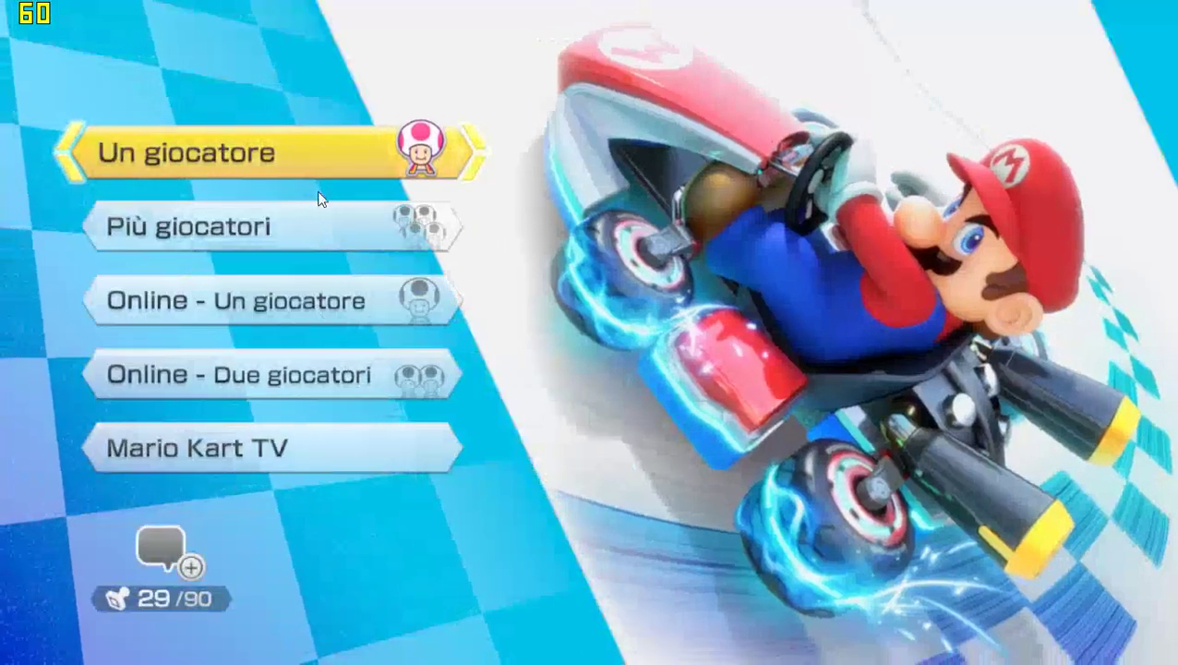
click(329, 179)
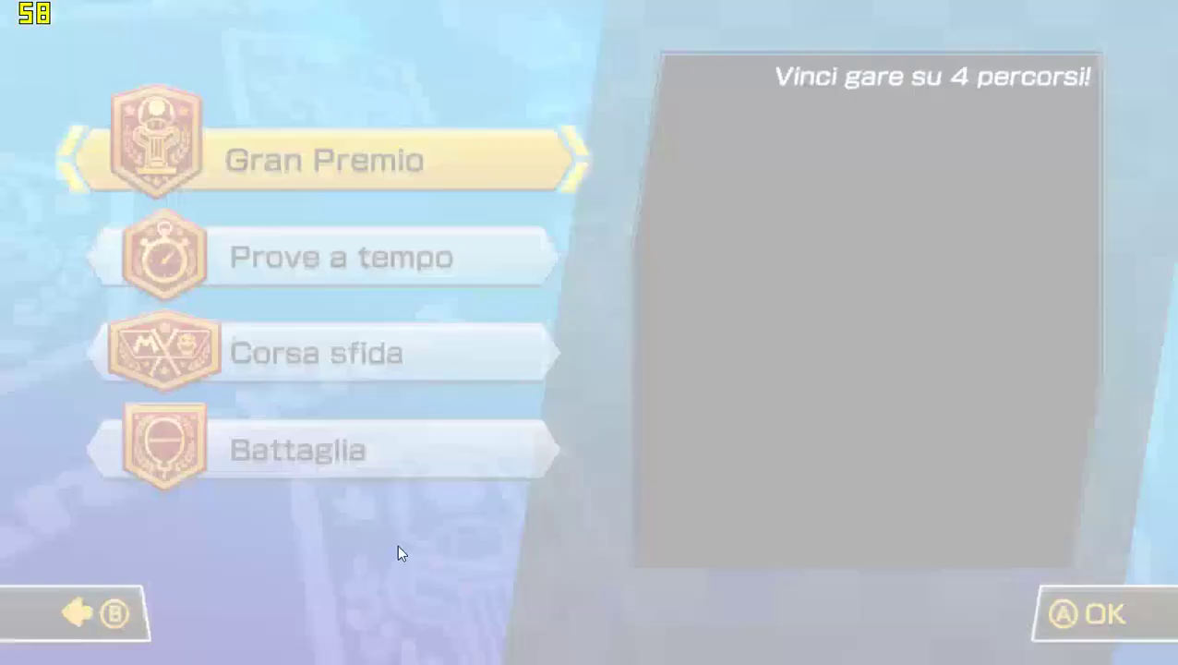
click(411, 137)
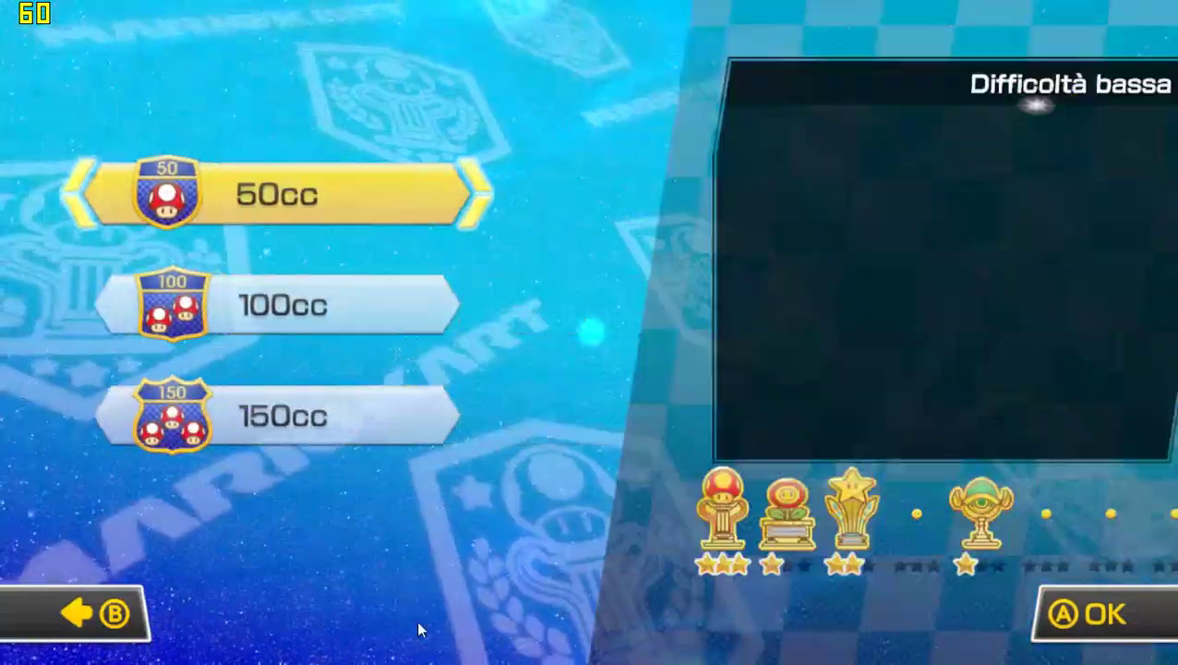
click(317, 310)
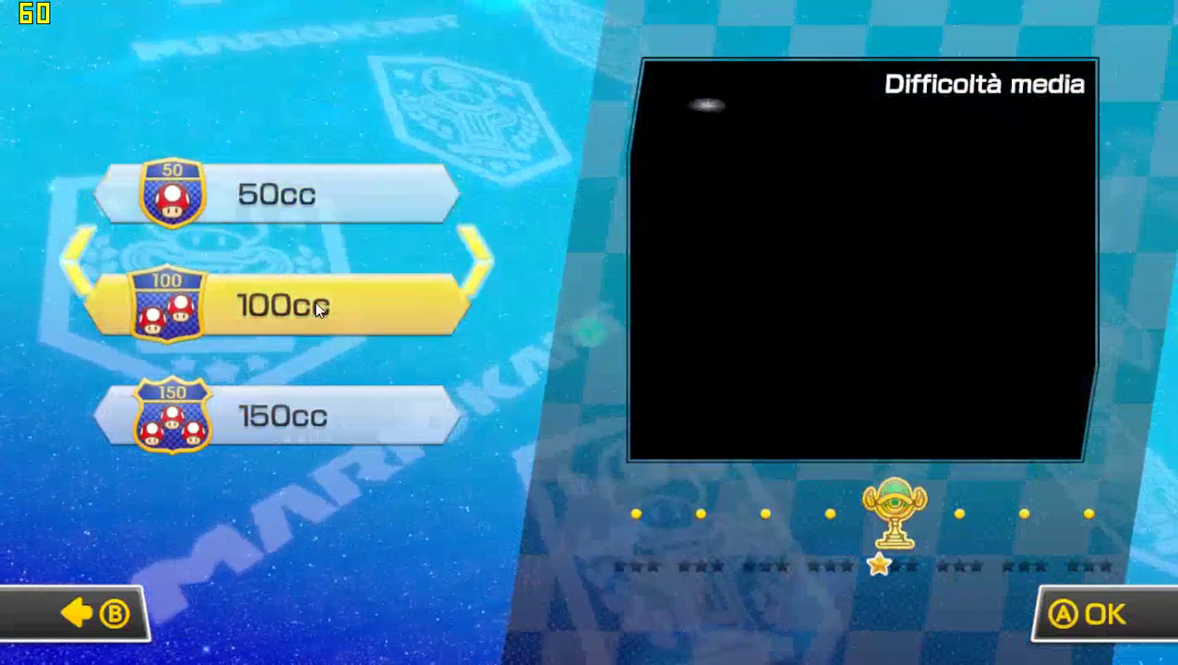
click(317, 309)
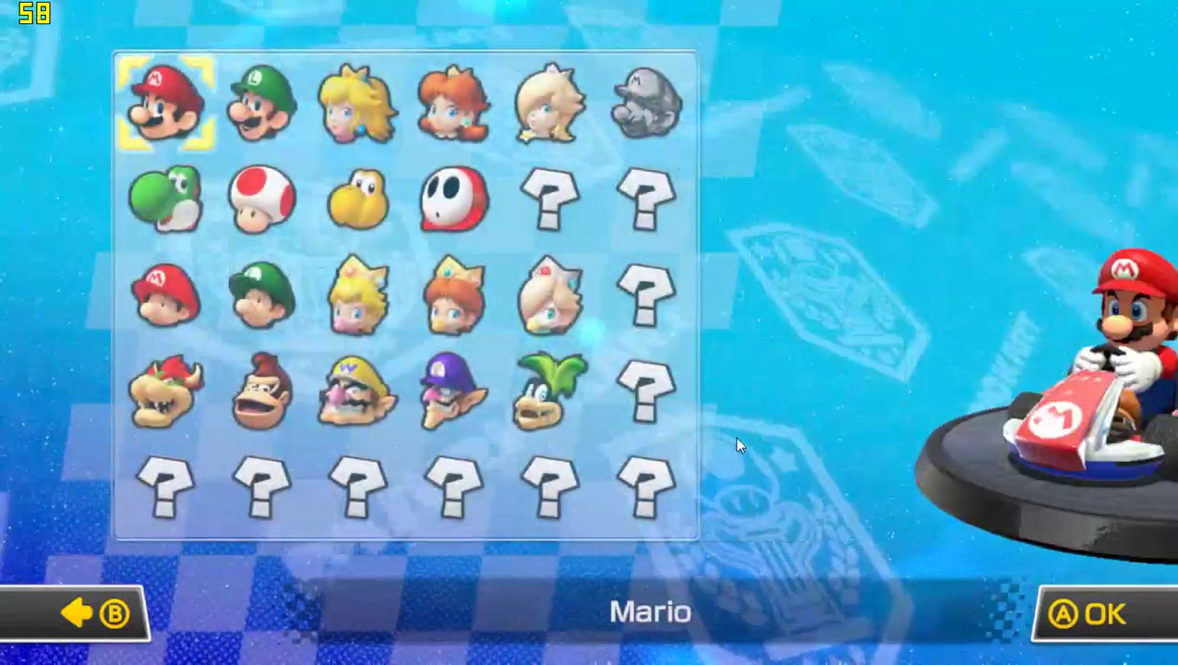
Choose Mario as the driver and equip the Motobolide GP bike with Maxi tires.
click(103, 99)
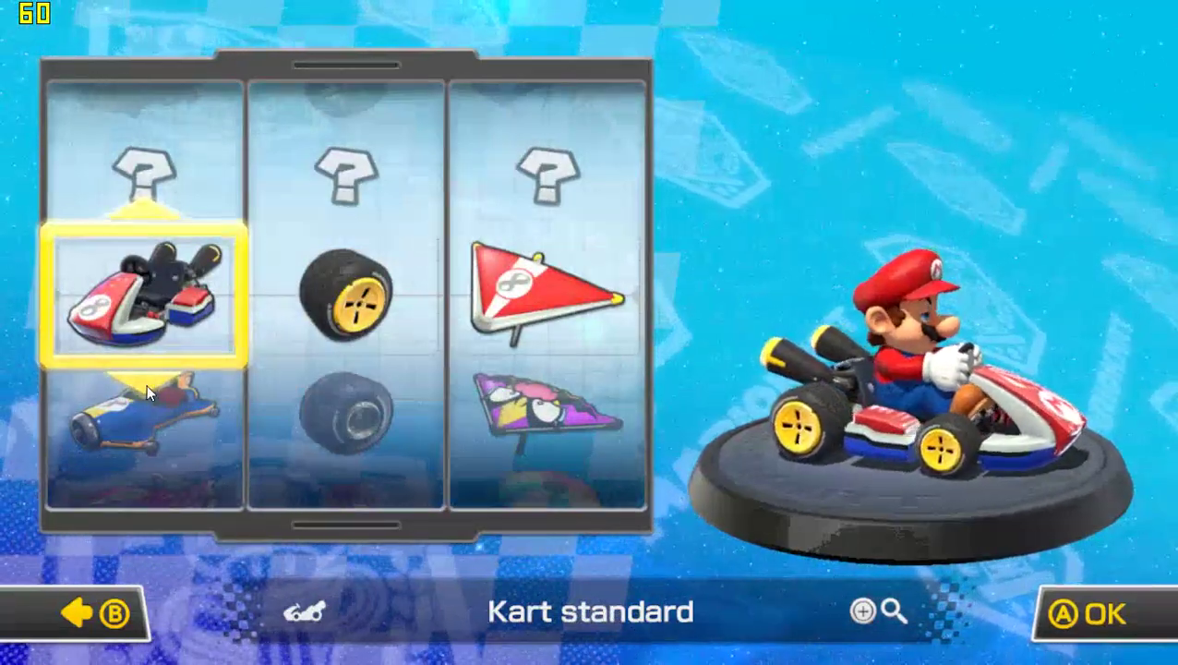
click(147, 385)
click(147, 385)
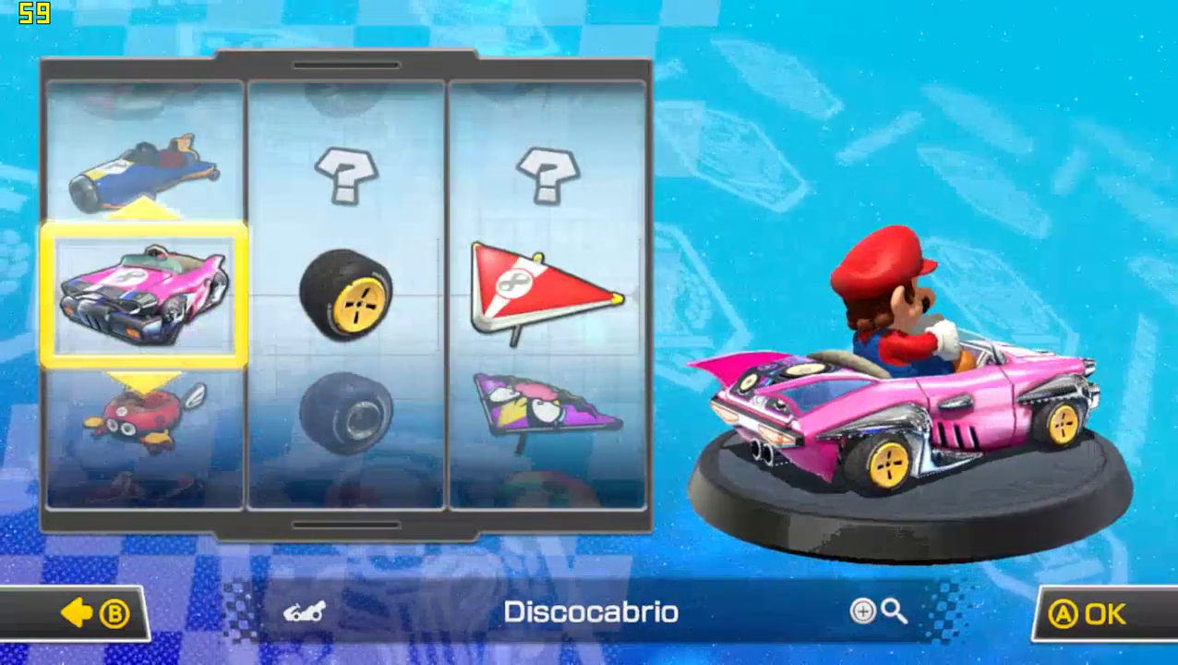
key(Down)
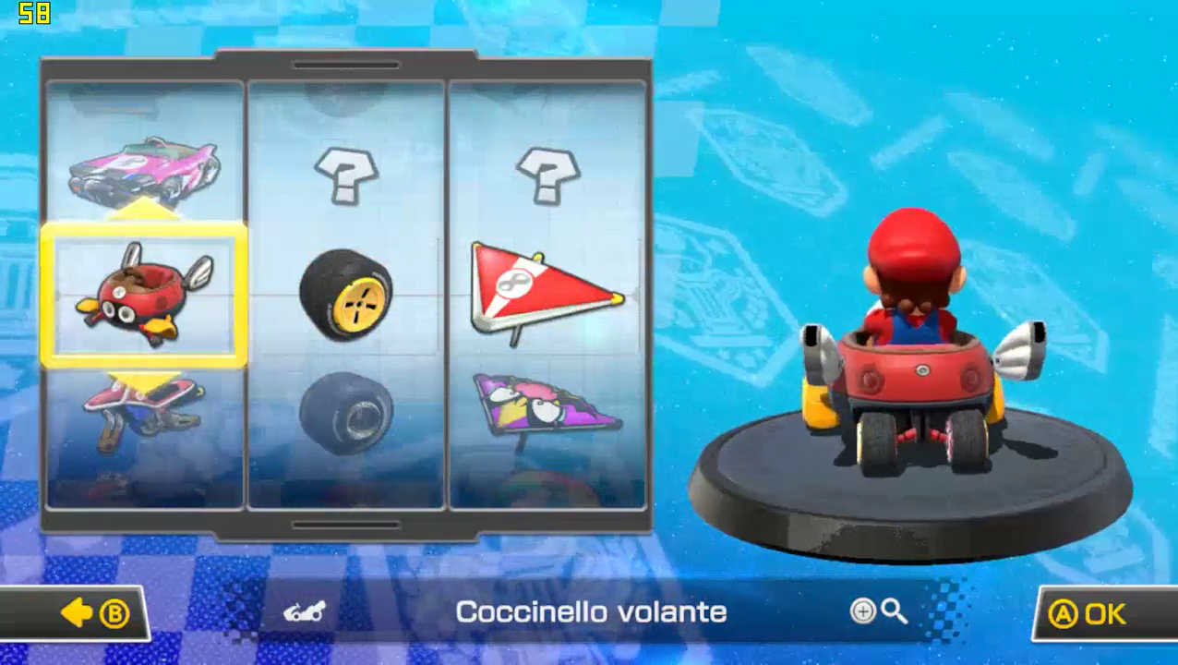
key(Down)
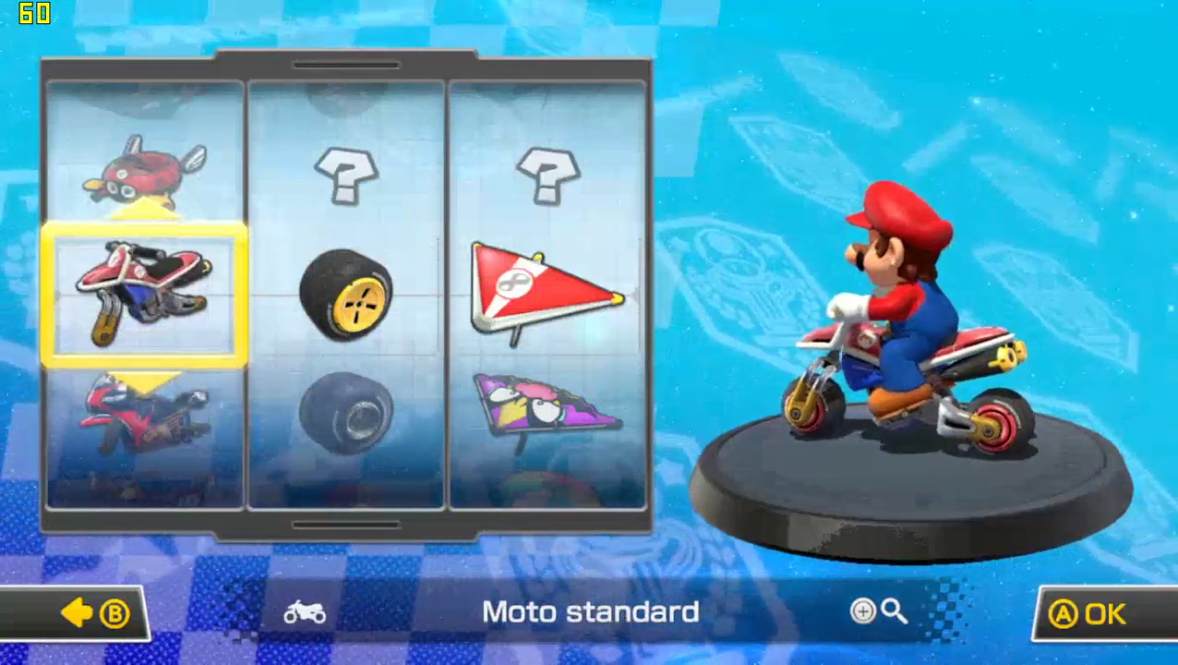
key(Right)
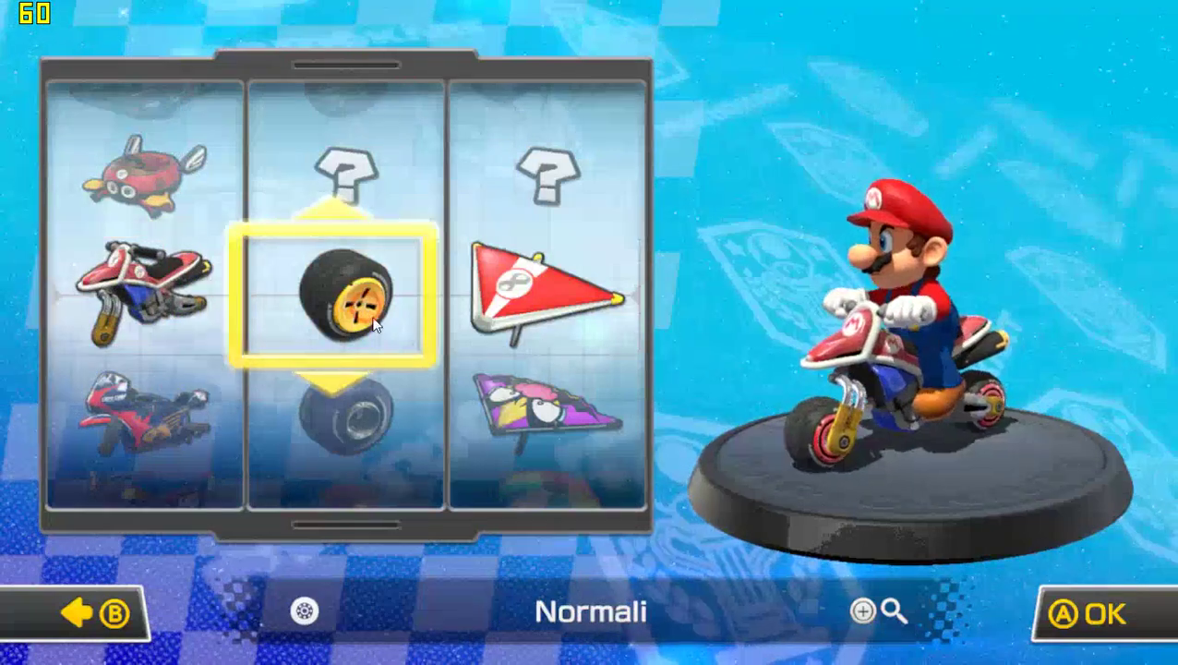
click(349, 414)
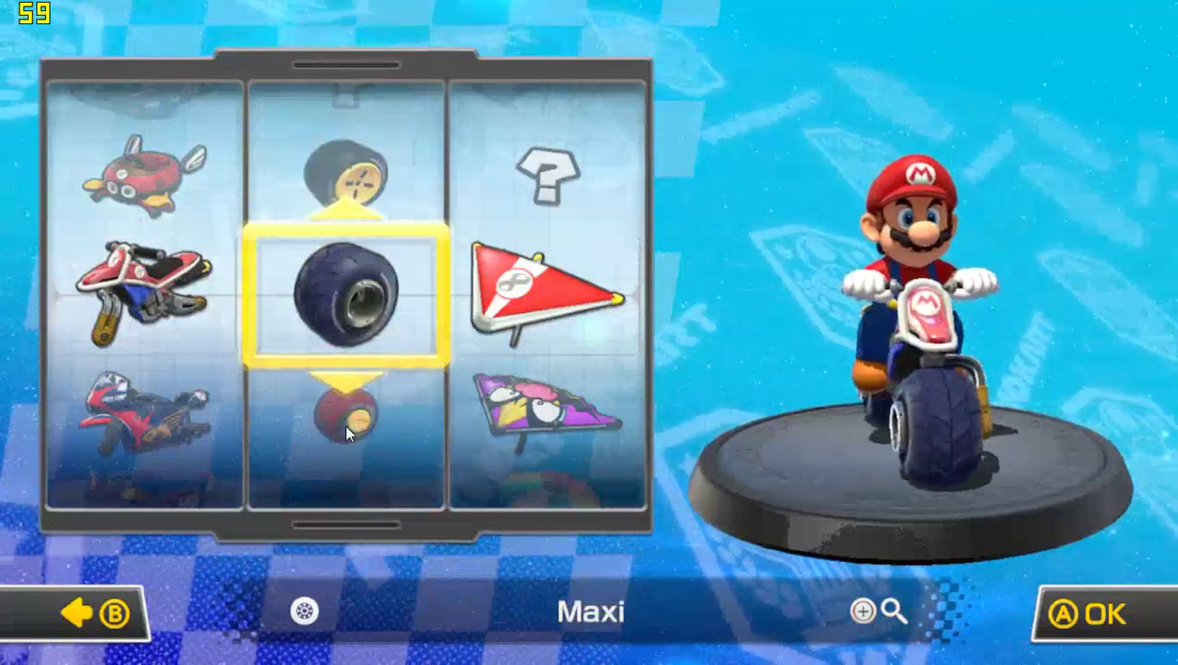
click(84, 412)
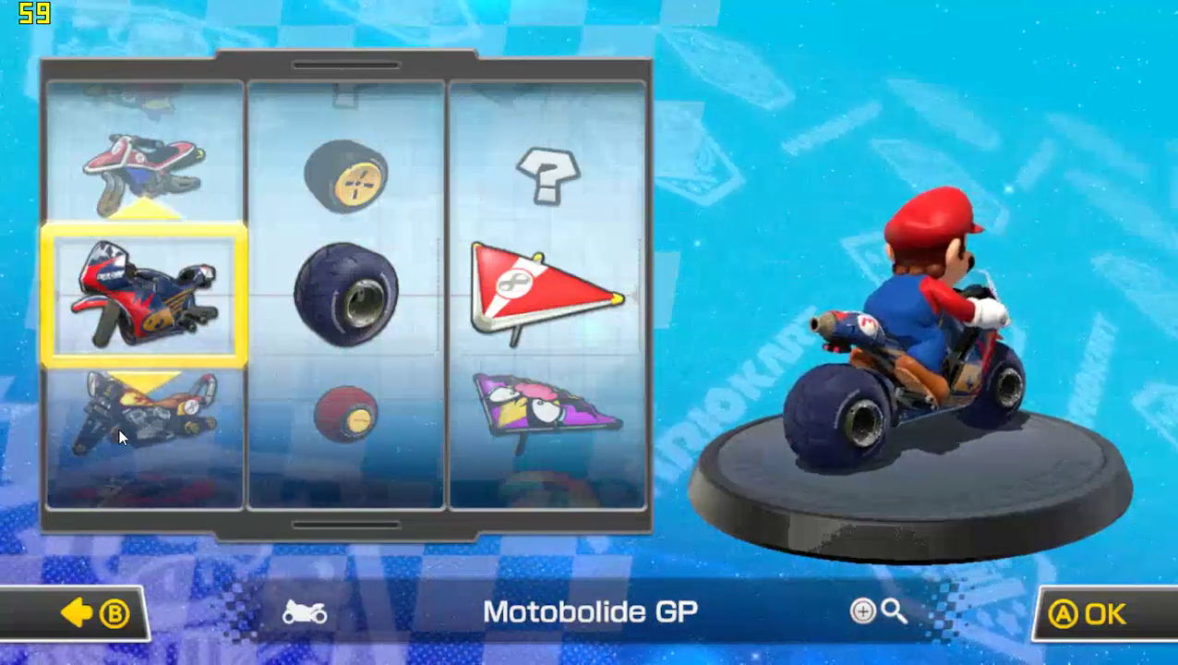
Preview the gliders as far as Parapendio, return to Superplano, and confirm the vehicle setup.
click(562, 409)
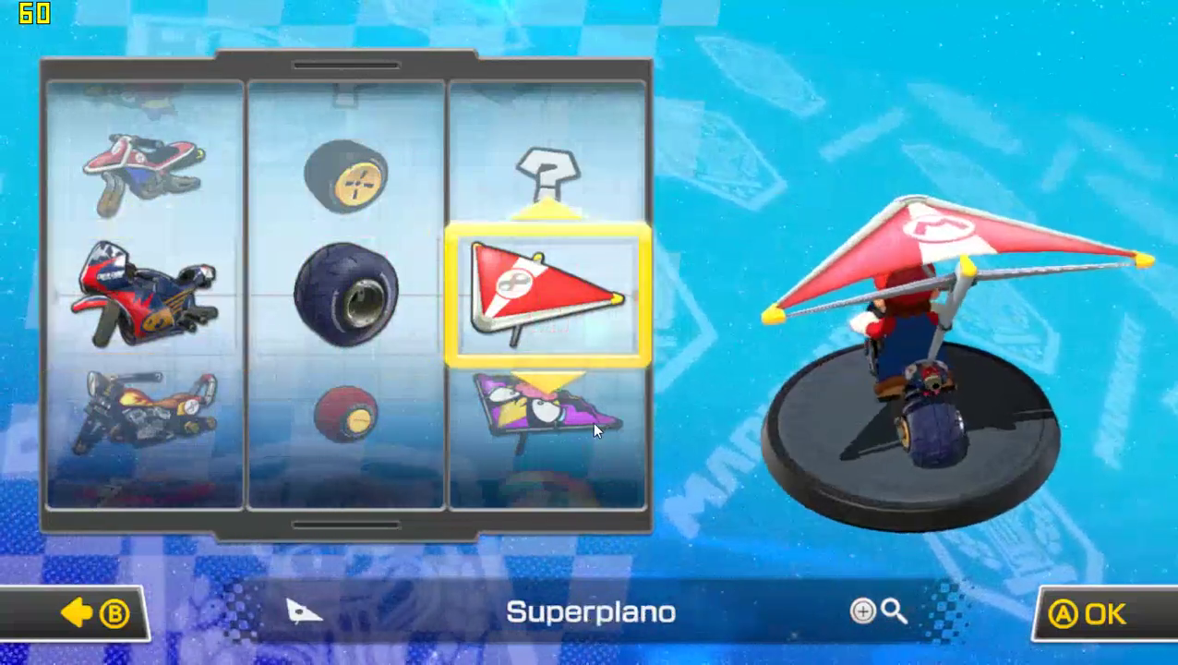
scroll(557, 385, down, 4)
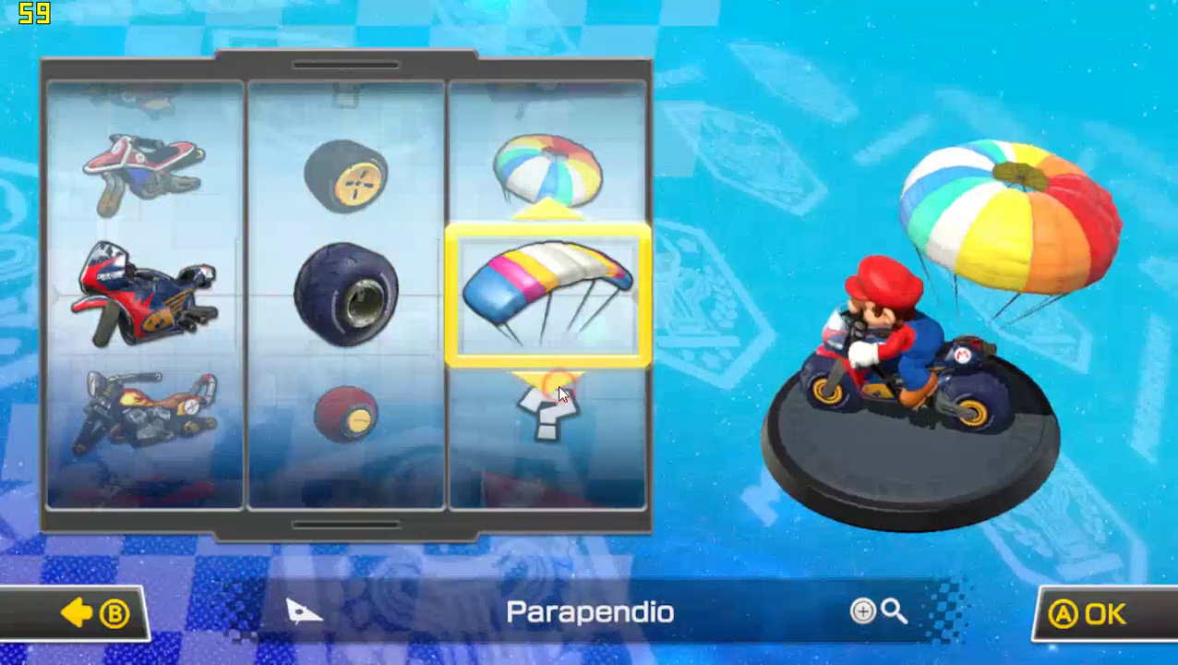
scroll(557, 385, up, 4)
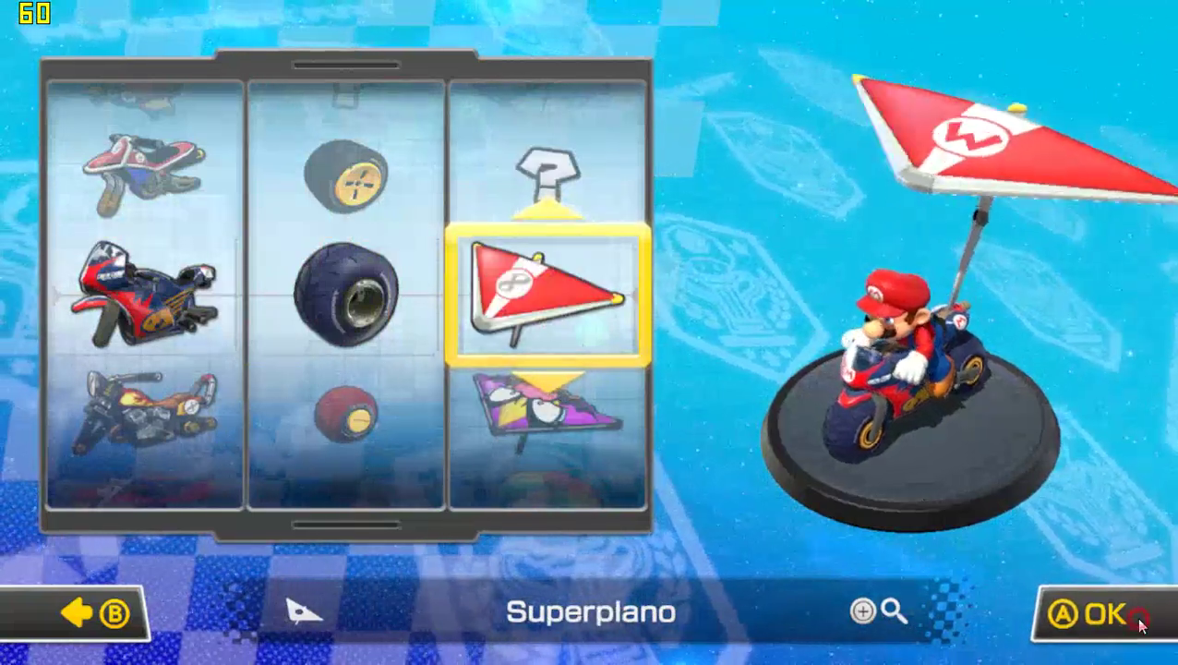
click(1060, 609)
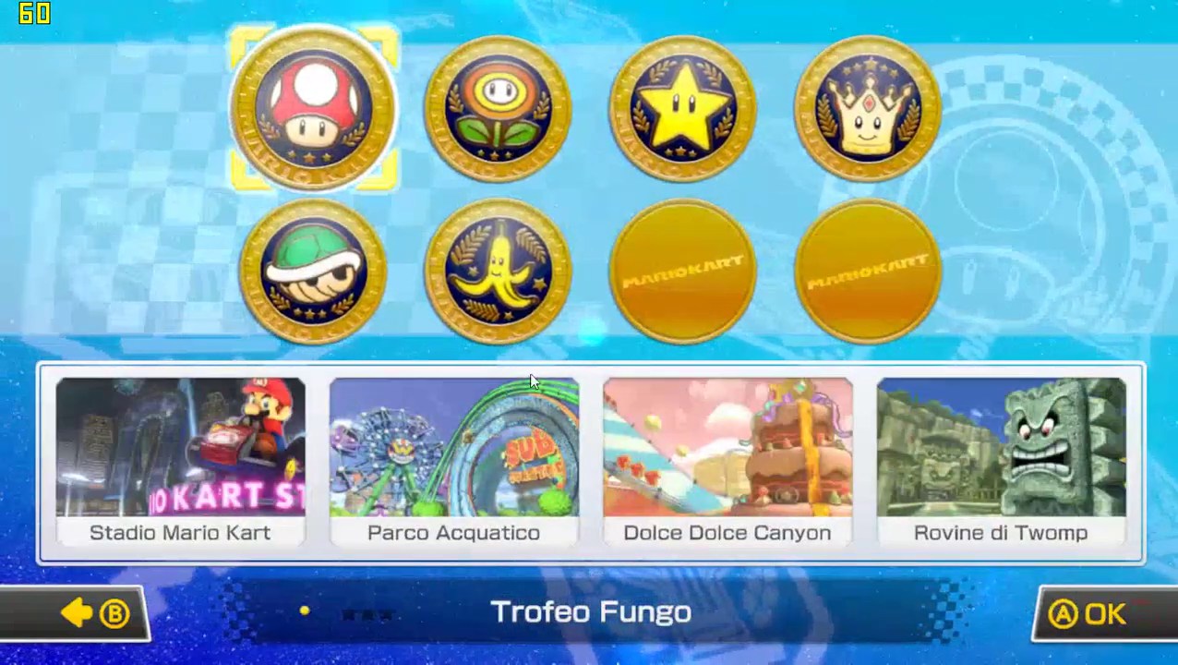
Select the banana cup and start the Gran Premio.
click(501, 275)
click(501, 275)
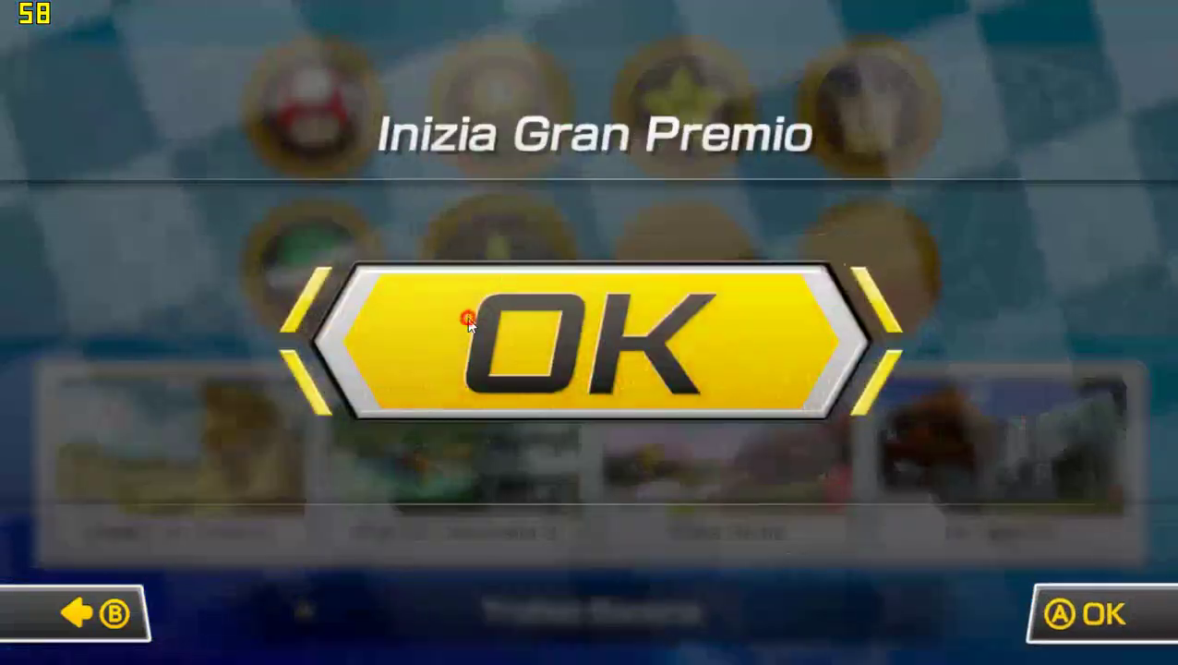
click(550, 346)
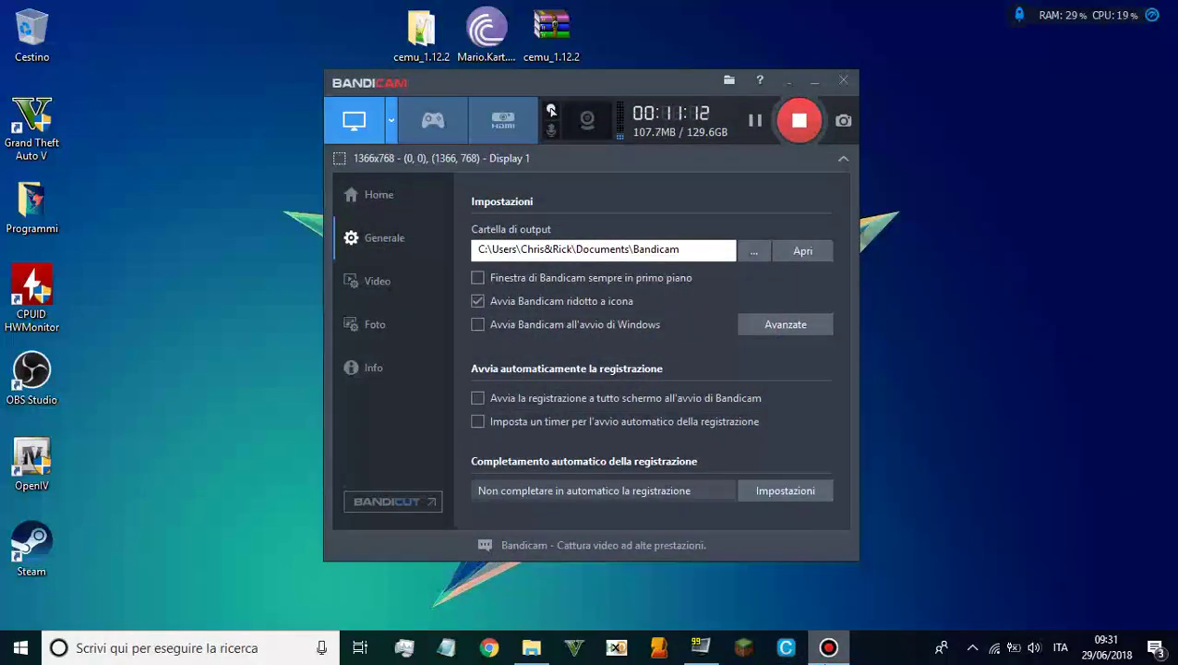
Minimize the Bandicam window, then bring up the open cemu_1.12.2 folder window and close it.
click(829, 647)
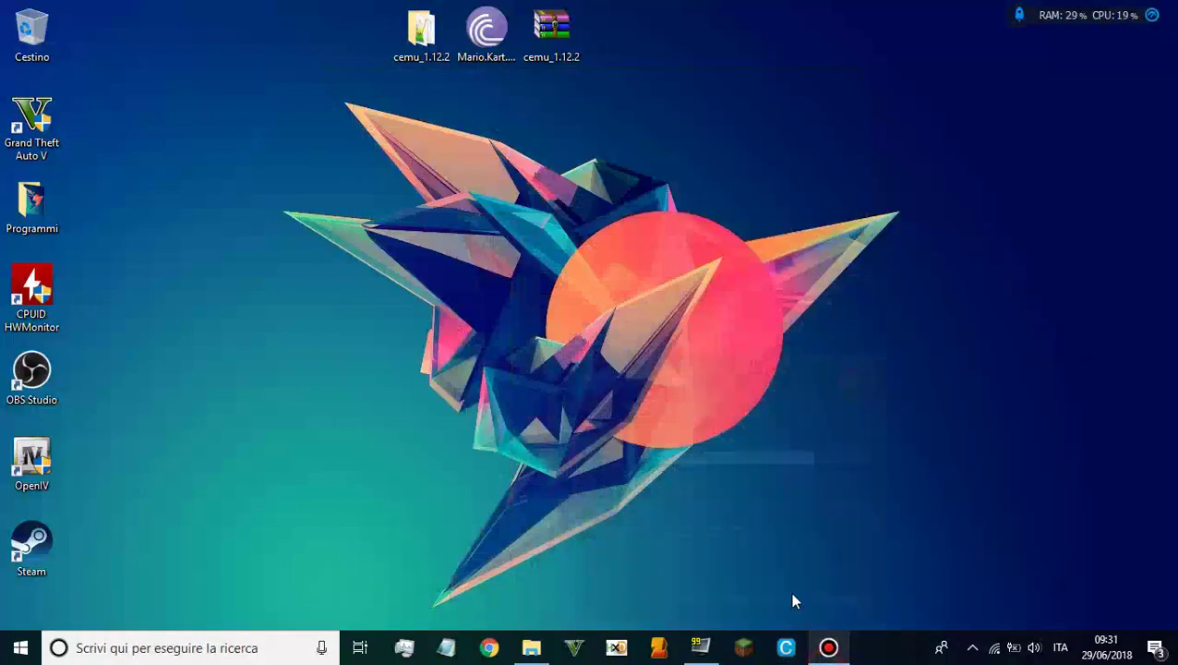
click(531, 646)
click(528, 542)
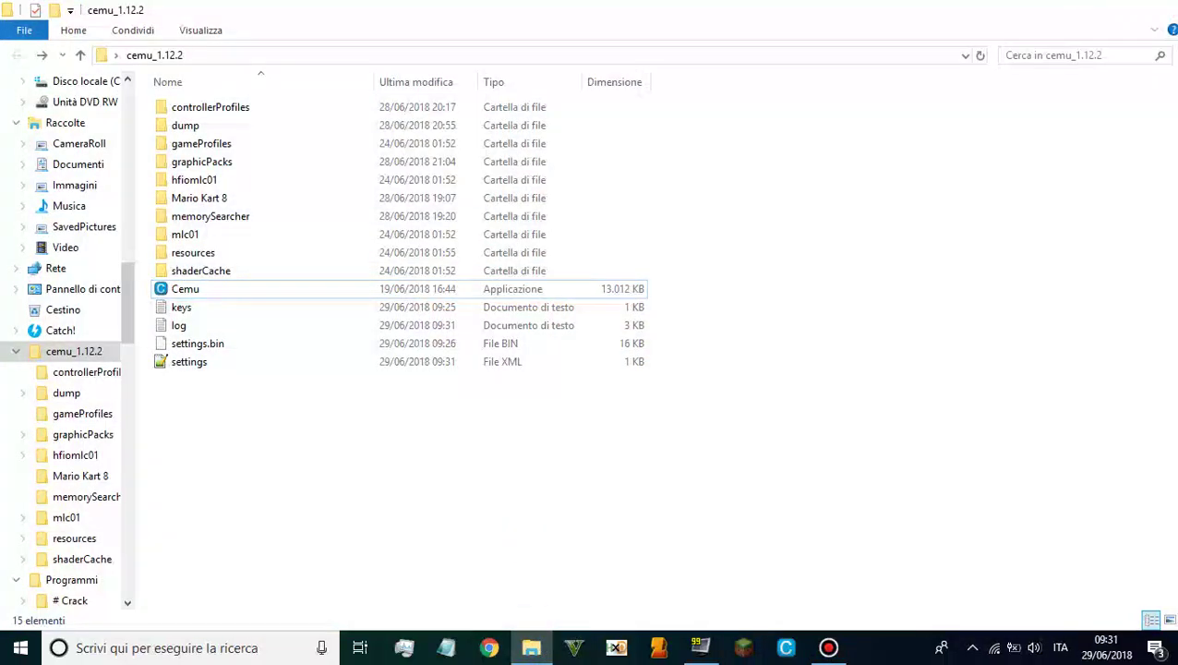
click(1082, 10)
drag(531, 649, 494, 366)
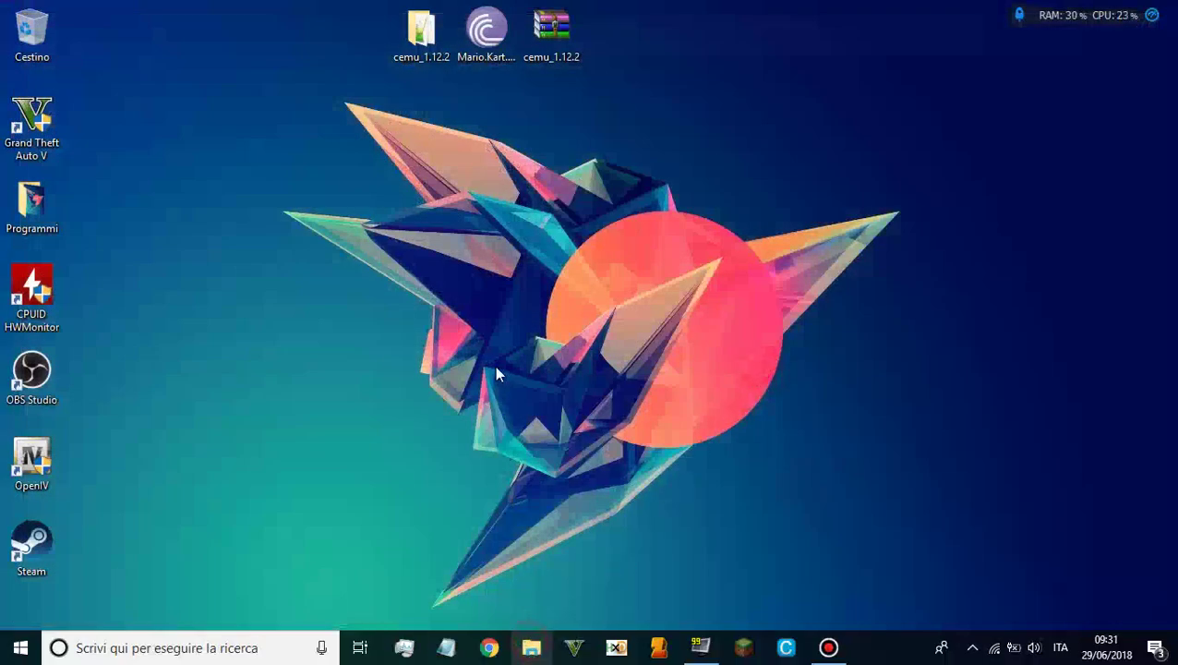
click(496, 372)
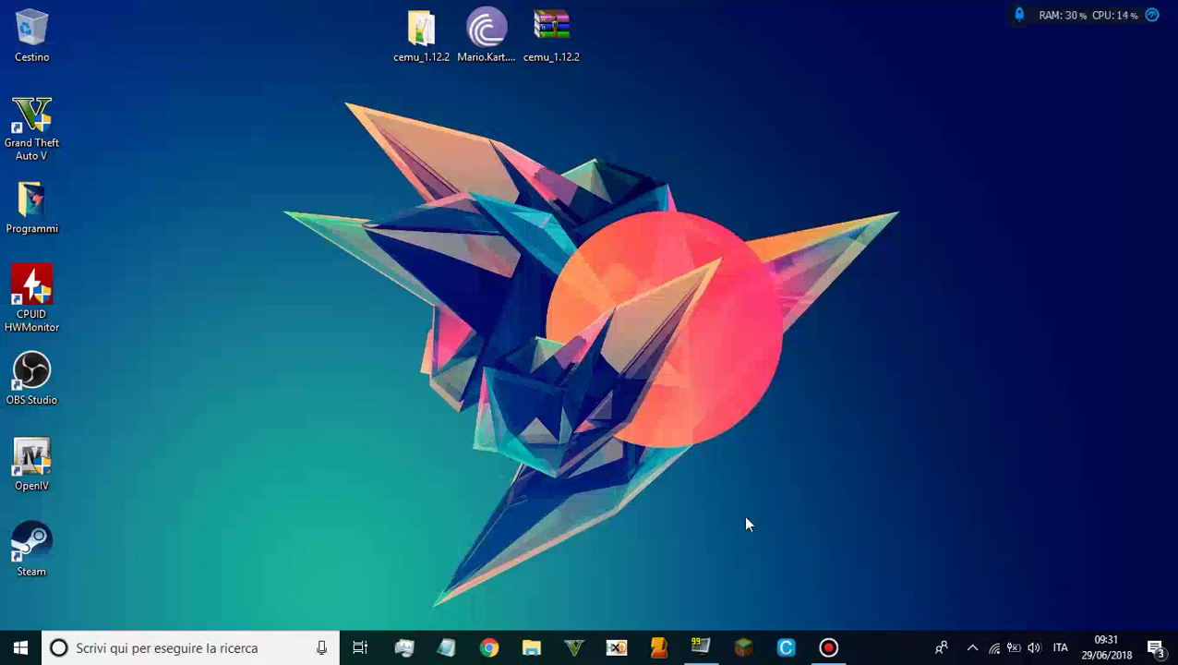
Open the keys text file in cemu_1.12.2, highlight its Mario Kart 8 and Wii U Common Key lines, and close both windows.
double_click(421, 32)
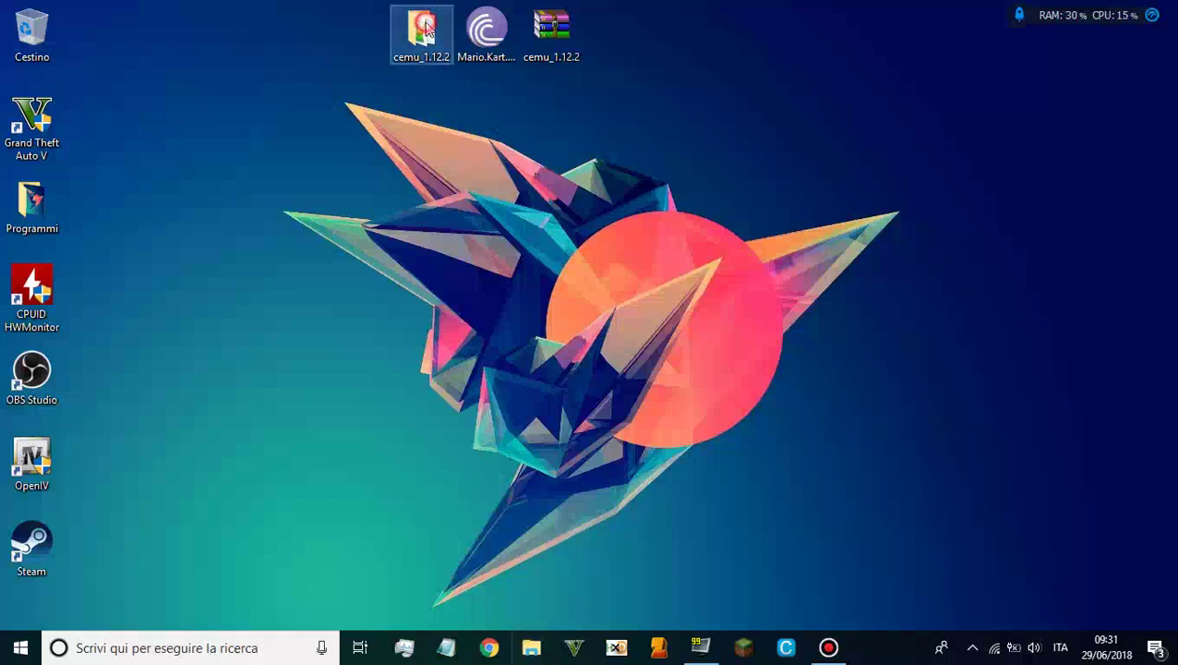
double_click(554, 8)
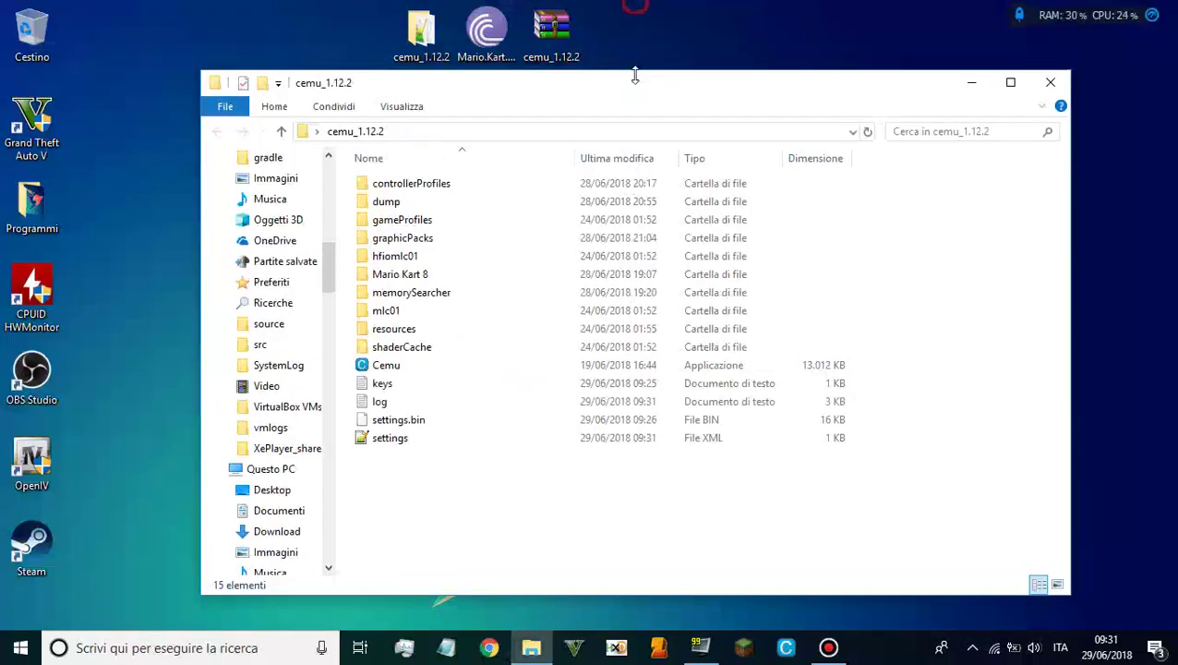
double_click(385, 384)
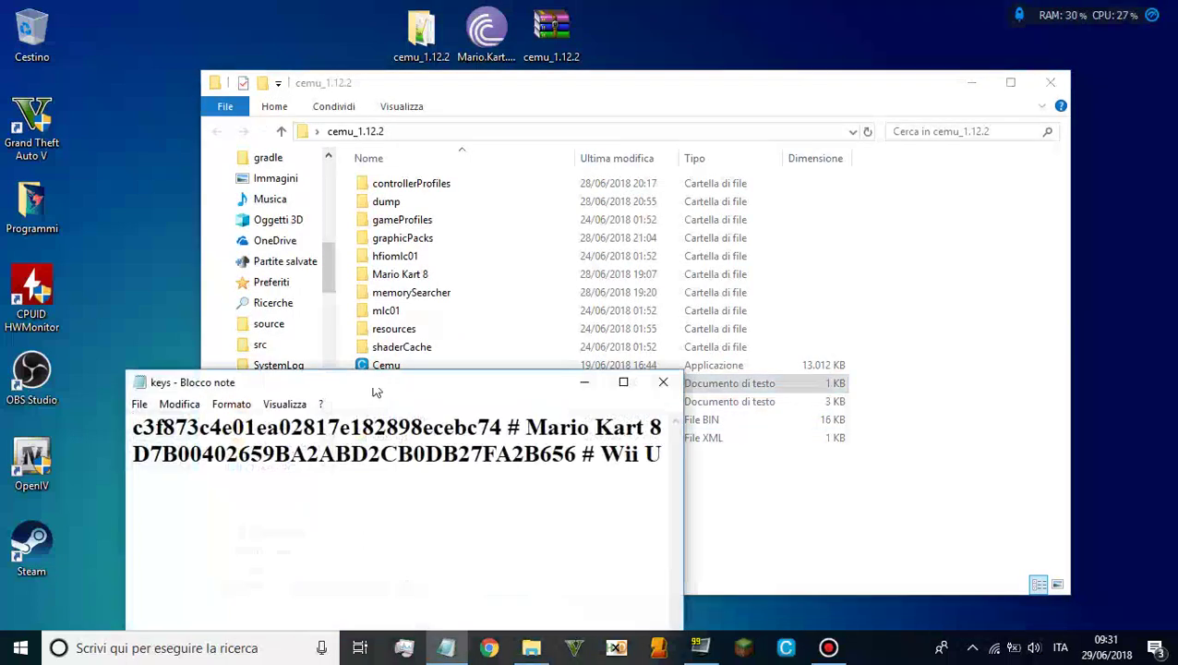
double_click(387, 378)
drag(818, 149, 3, 51)
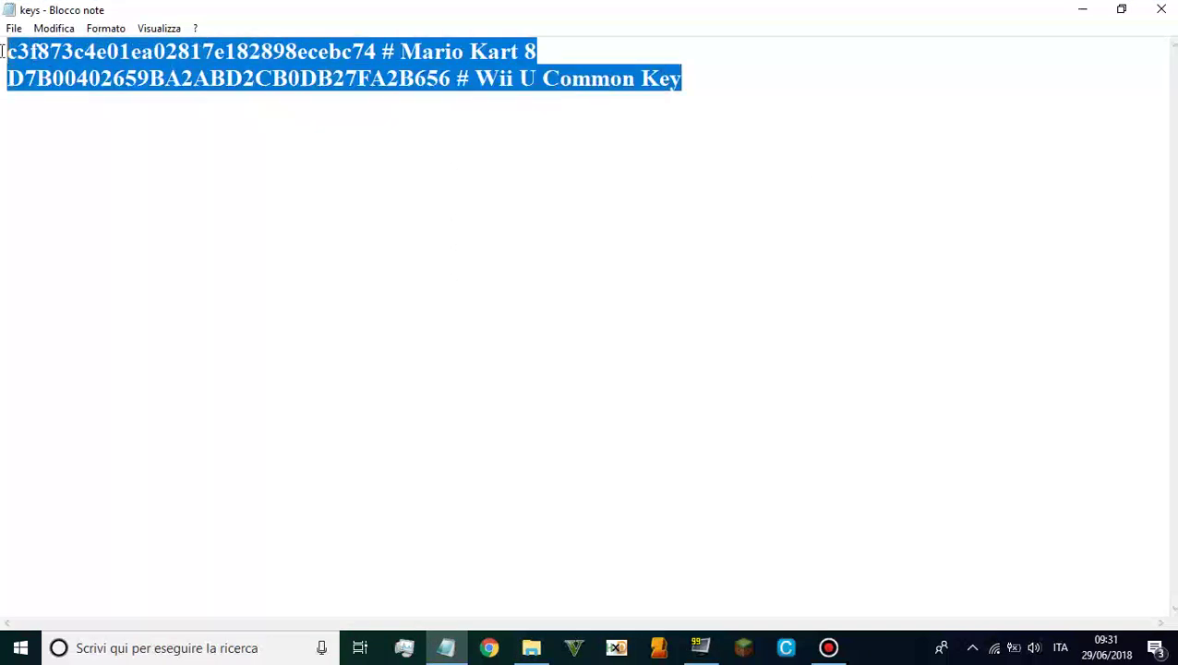
click(1160, 9)
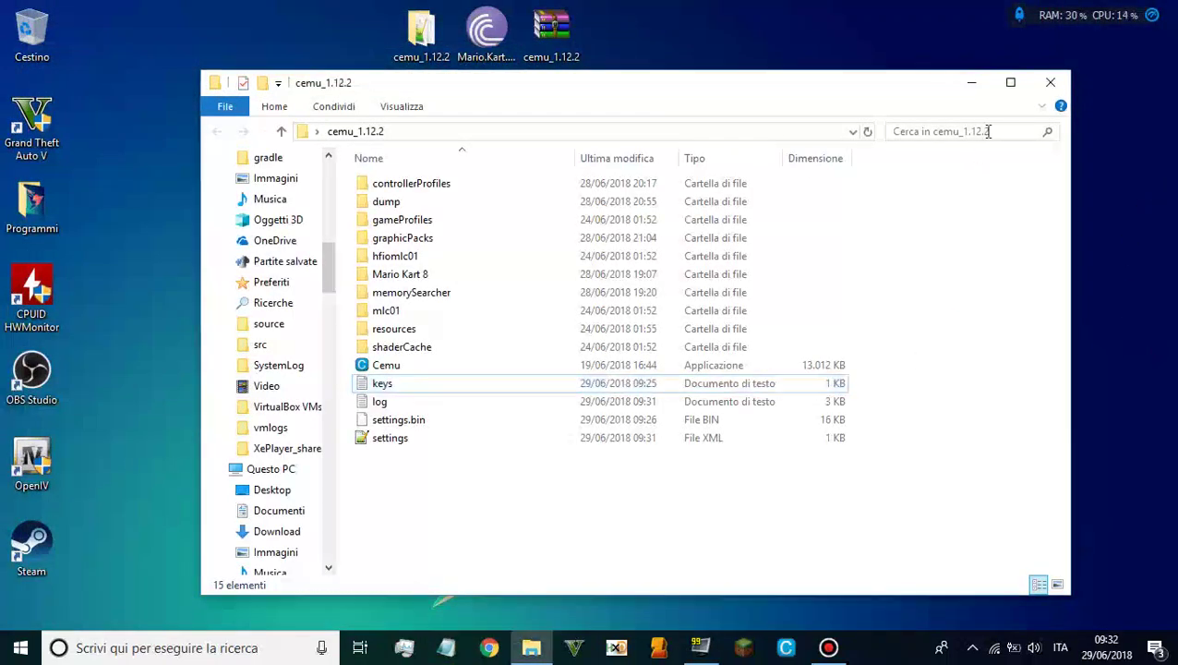
click(1049, 83)
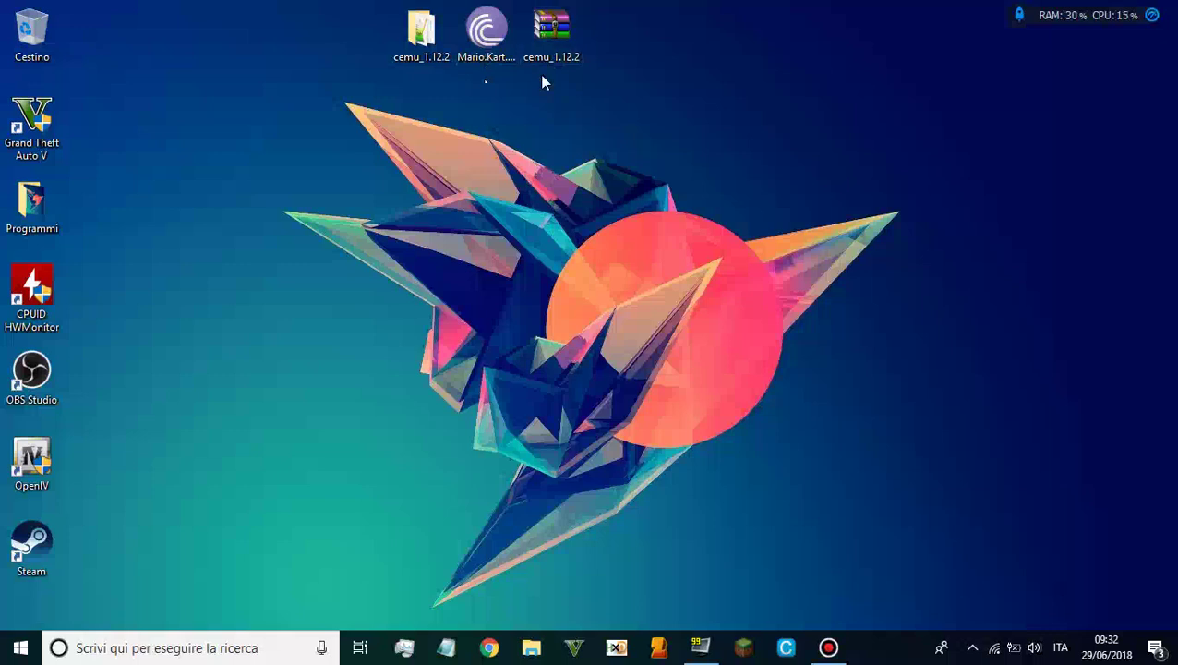
Reopen the keys file from the desktop's cemu_1.12.2 folder to review its two key lines again, and close the file and folder.
double_click(420, 55)
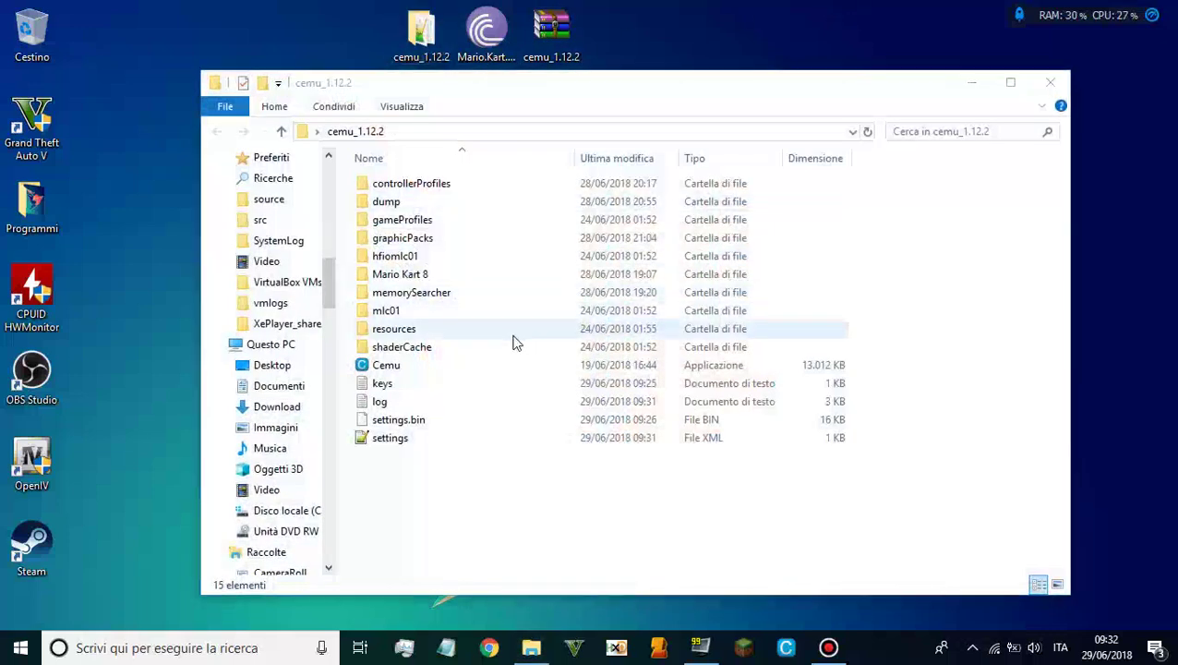
double_click(444, 384)
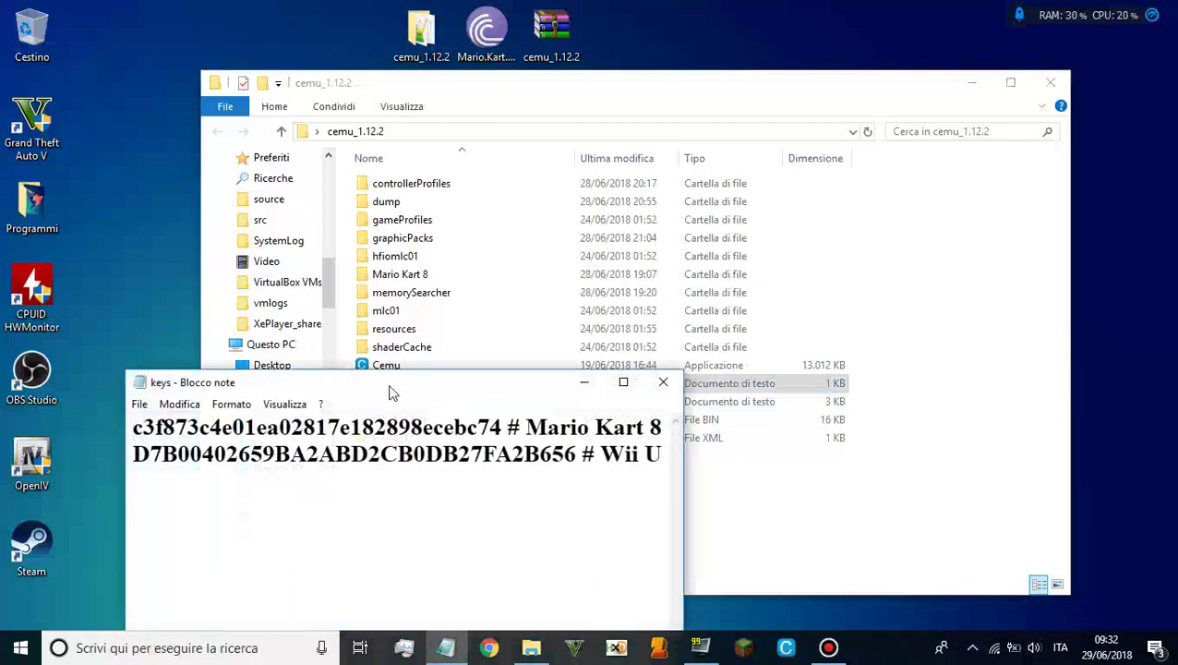
double_click(395, 388)
drag(800, 78, 3, 58)
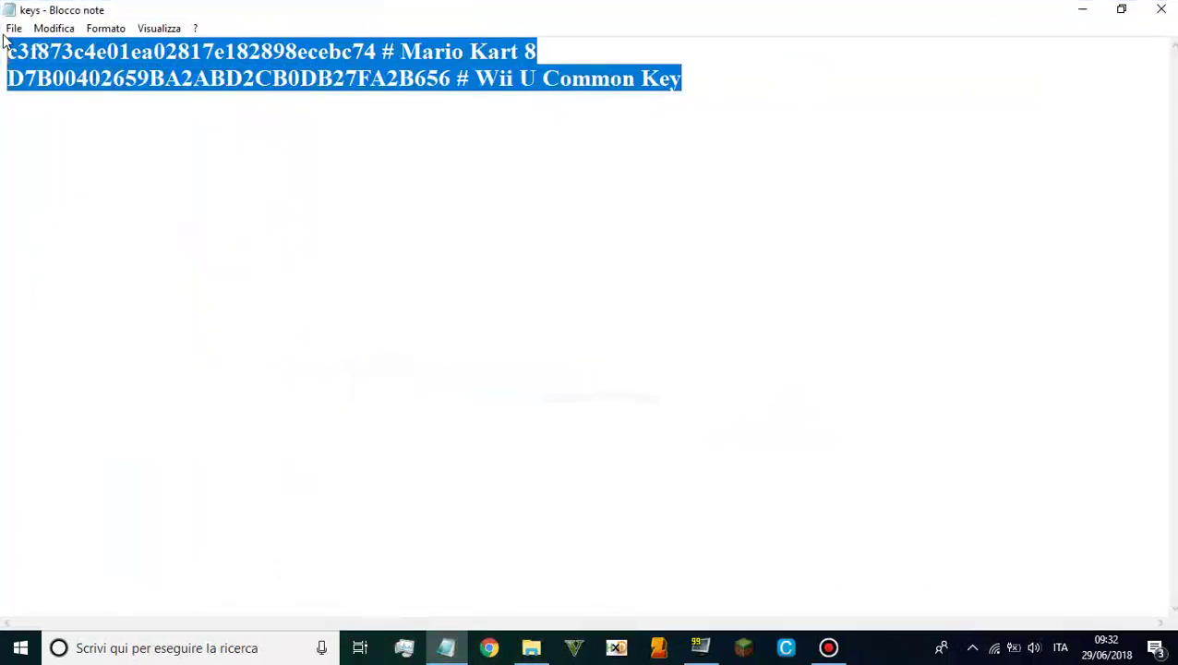
click(705, 125)
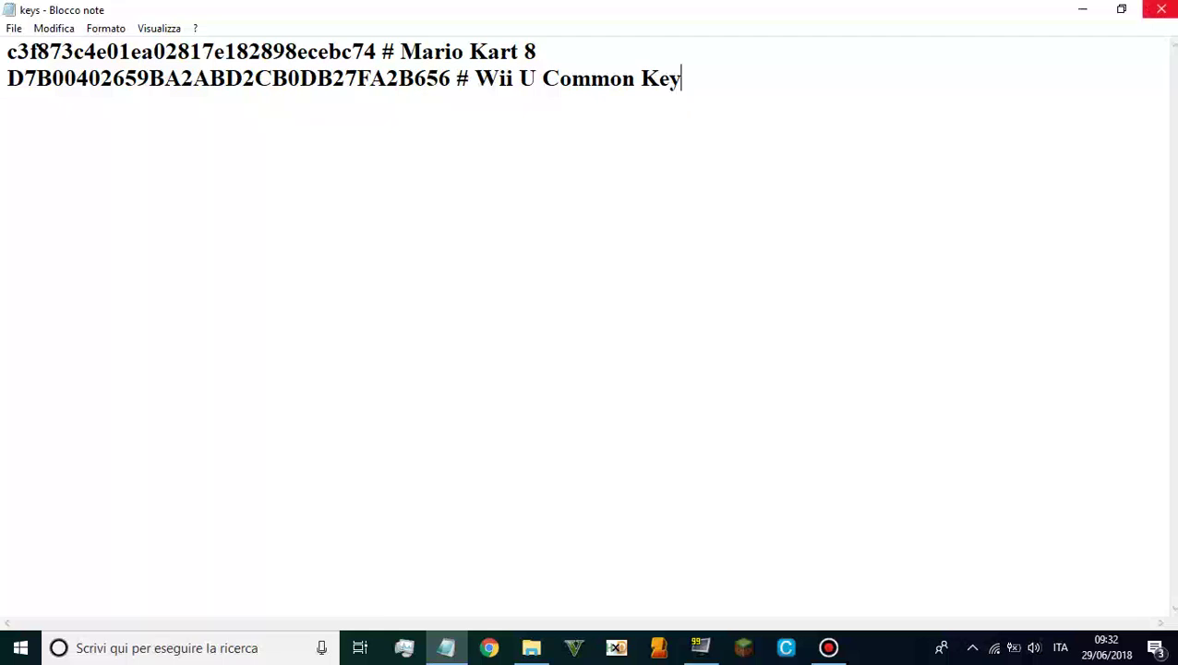
click(1161, 9)
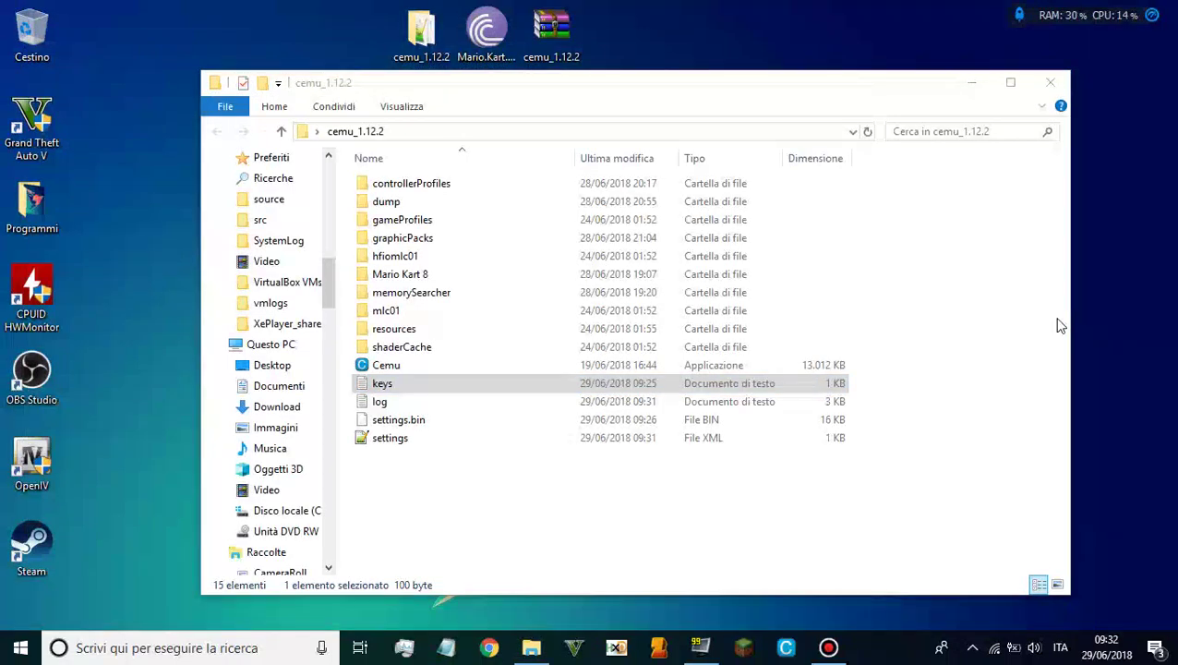
click(1041, 88)
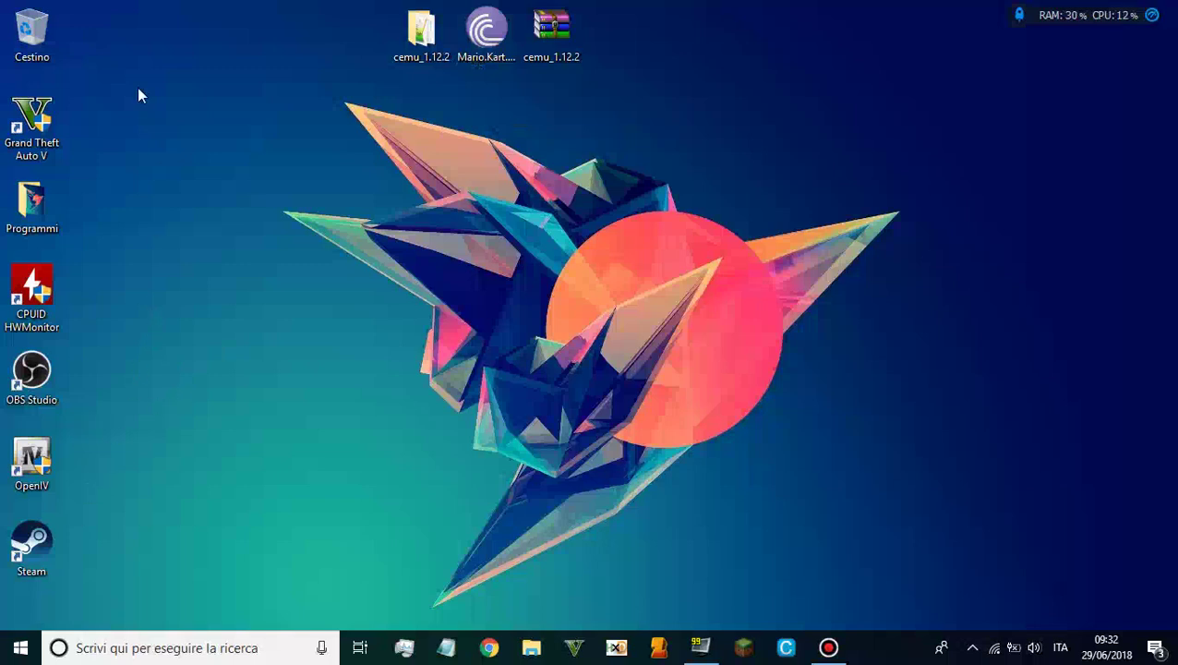
Launch Cemu from the cemu_1.12.2 folder, show fk-mk8.wud in its game-loading dialog, cancel the dialog, and close Cemu.
double_click(391, 37)
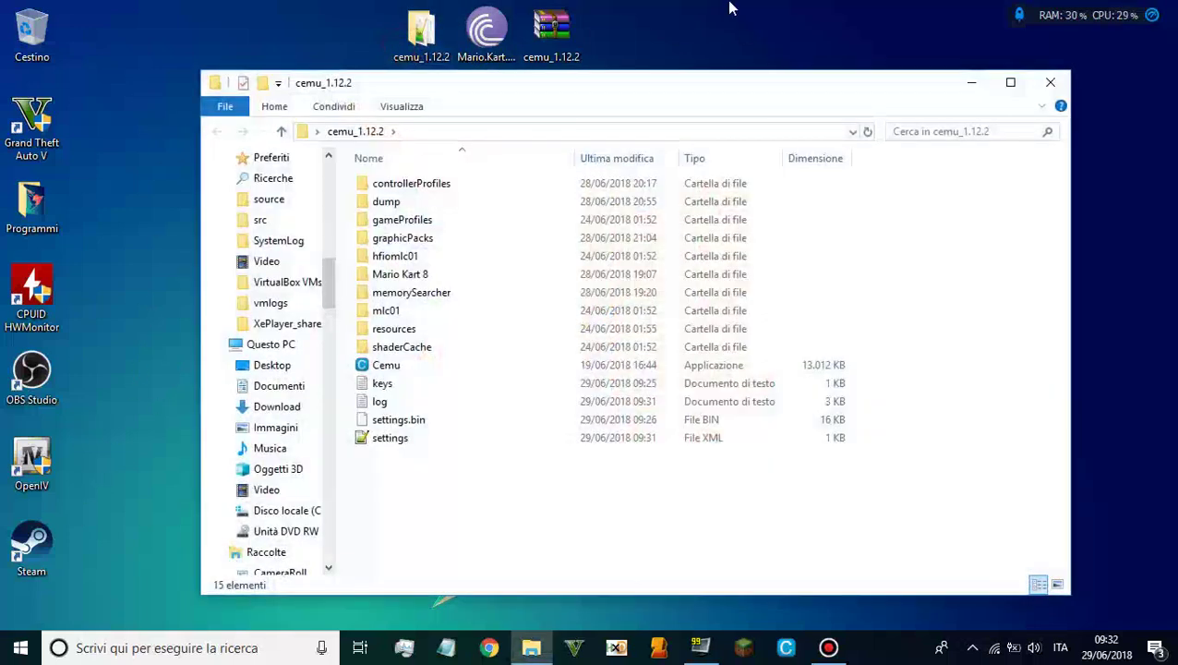
click(449, 507)
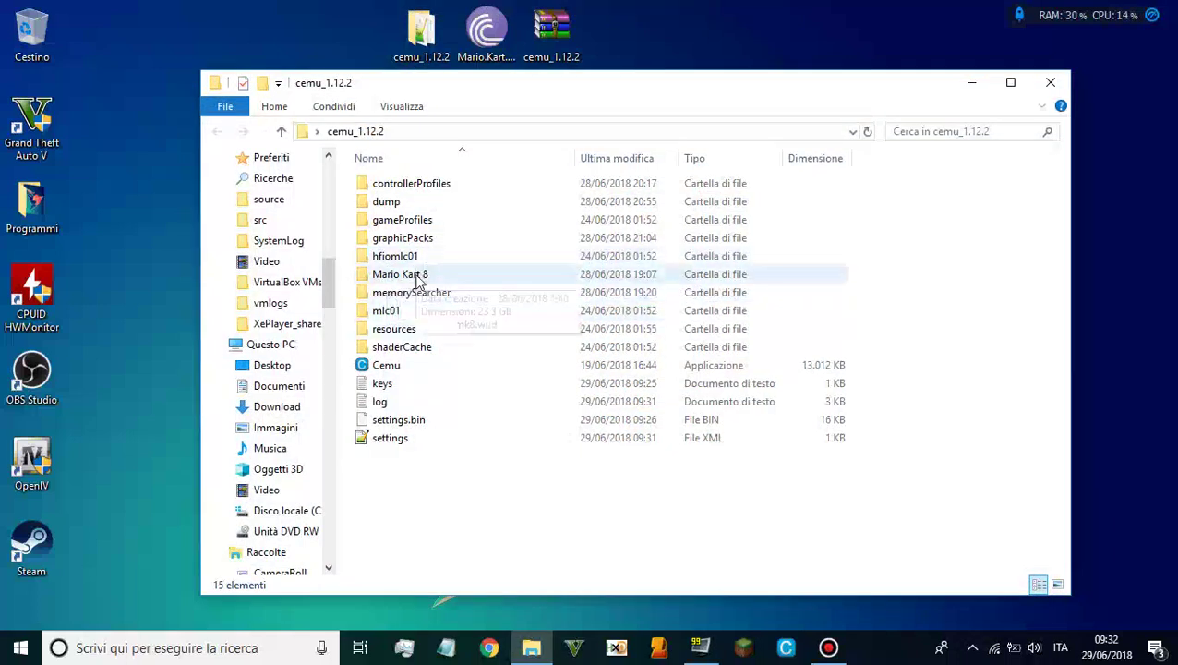
double_click(409, 365)
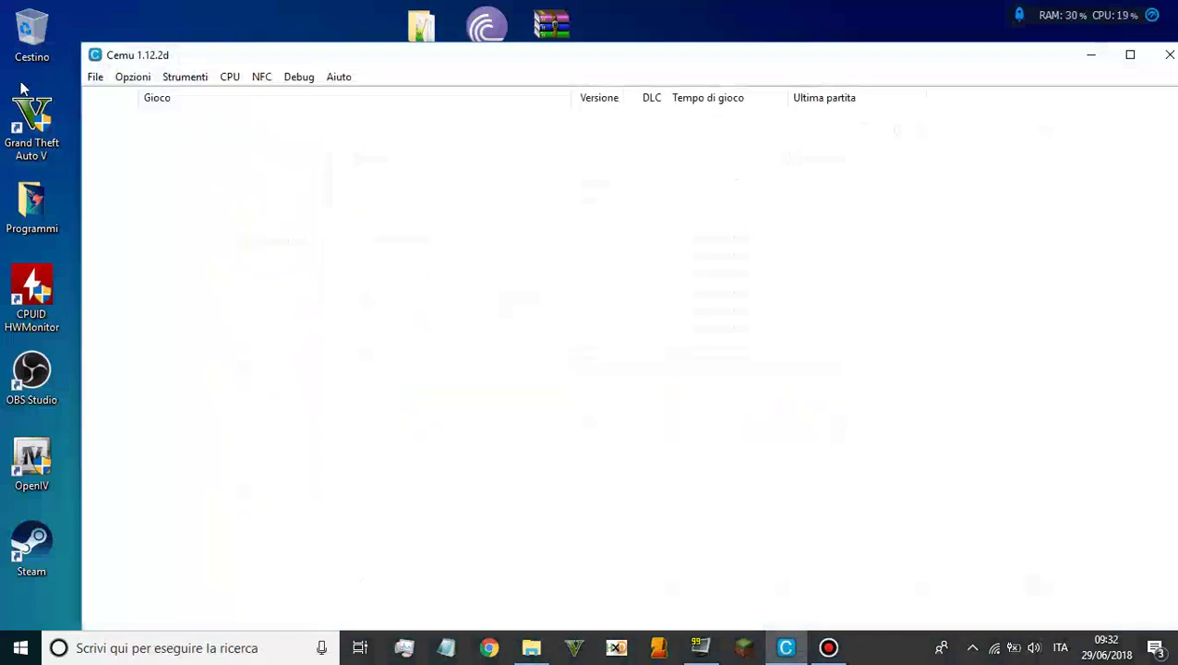
click(95, 76)
click(101, 96)
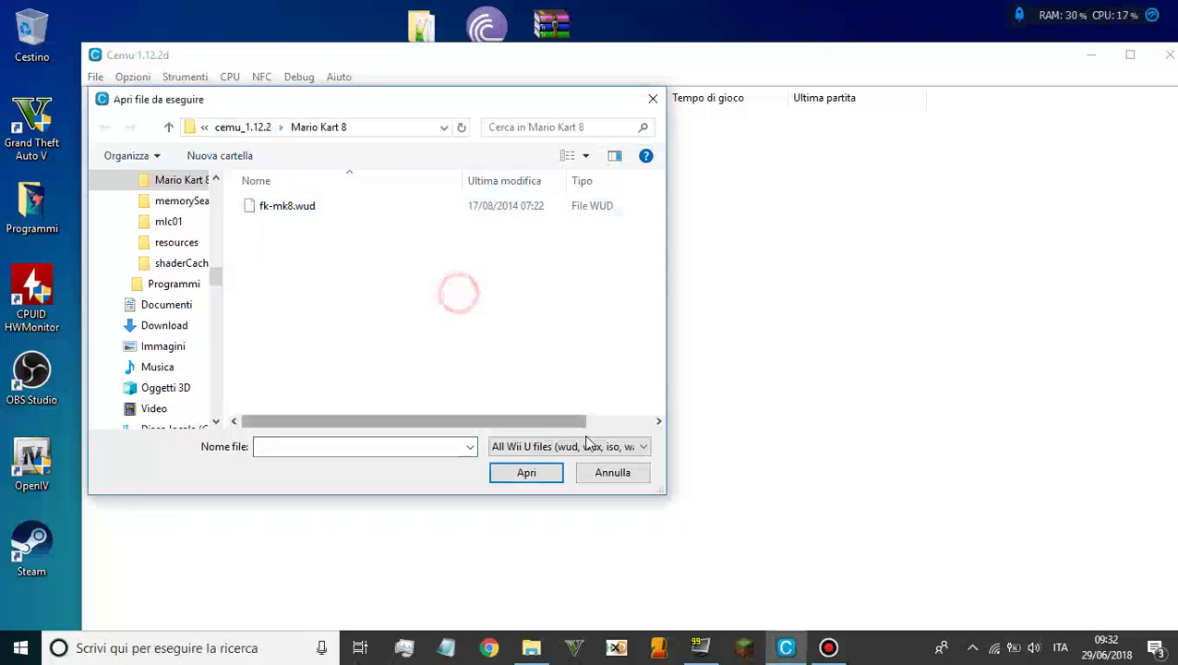
click(612, 473)
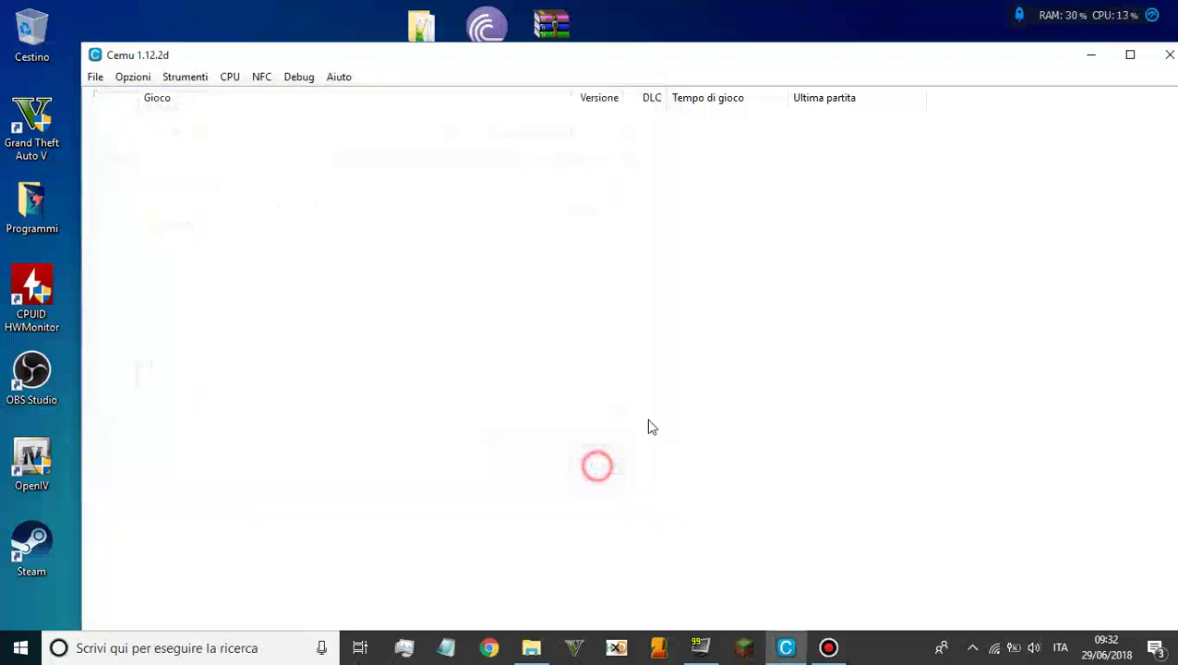
click(1154, 57)
click(1014, 276)
click(969, 388)
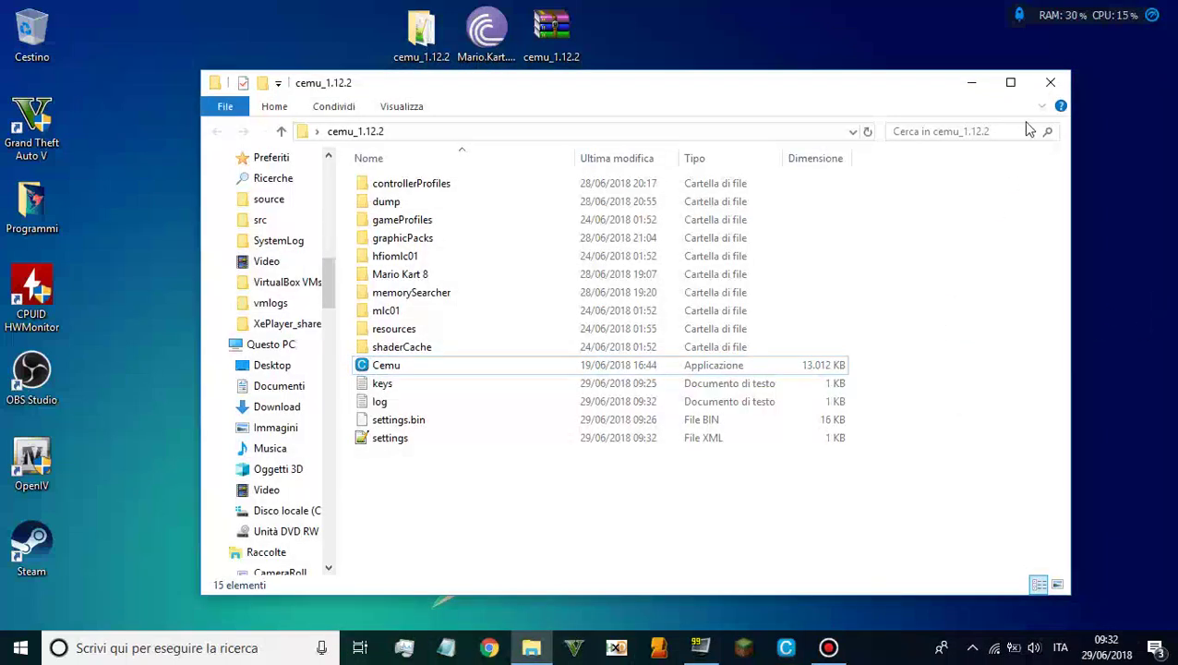
Close the cemu_1.12.2 folder window, then show the Bandicam recorder window and hide it again.
click(1050, 85)
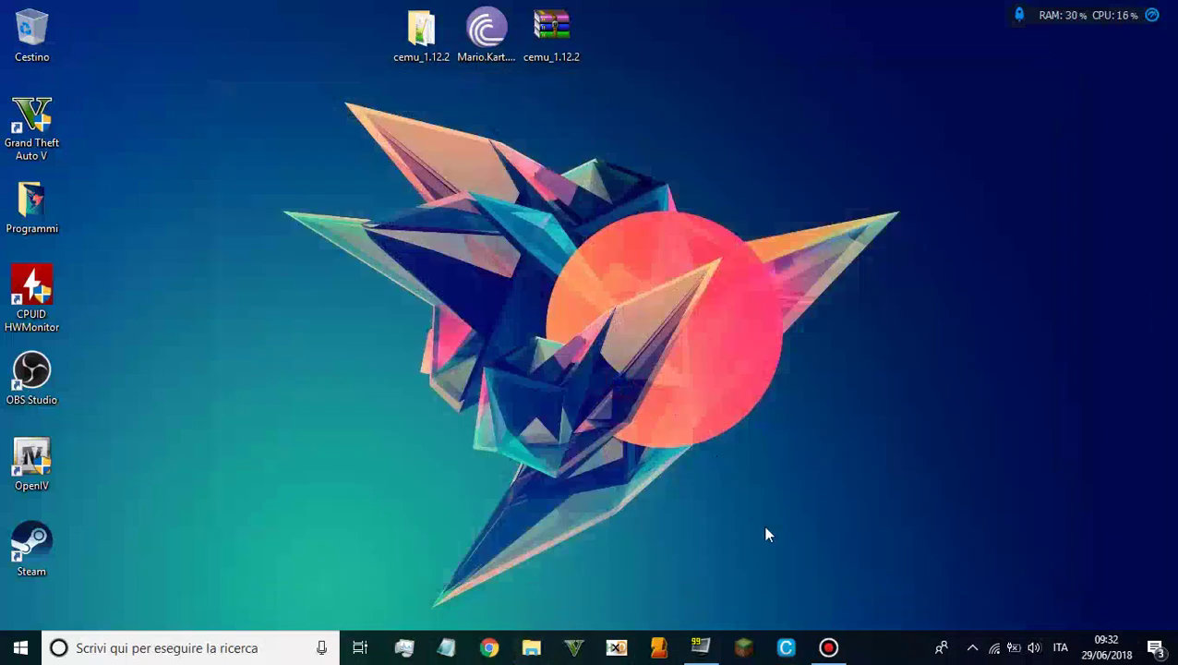
click(835, 650)
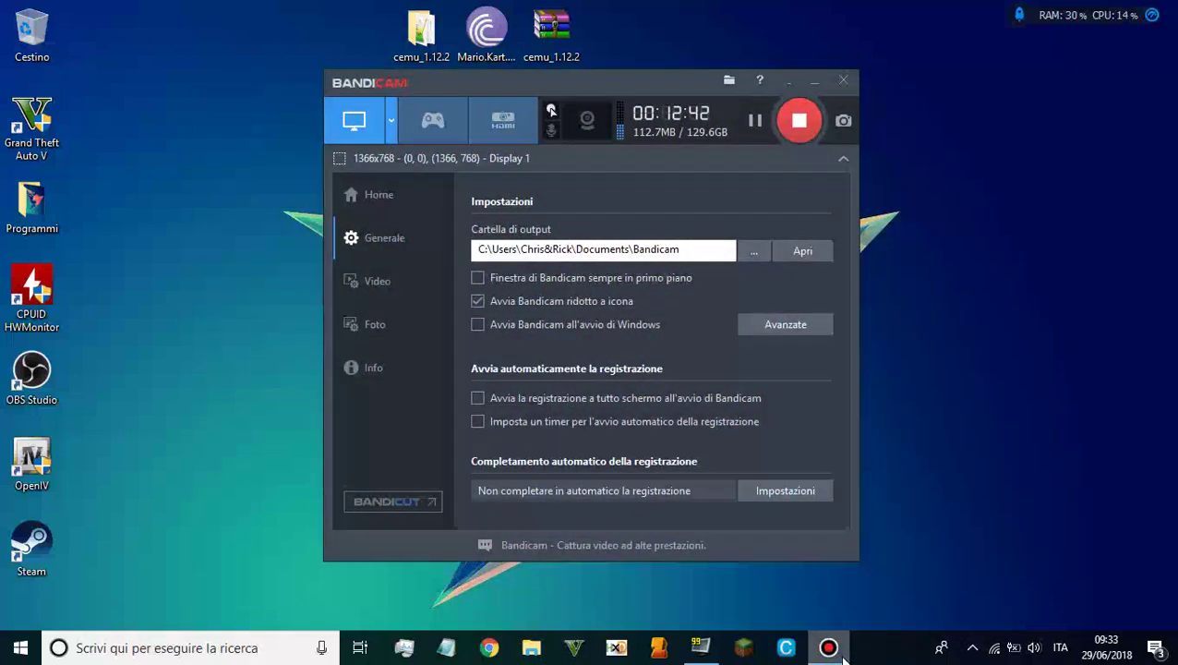
click(841, 655)
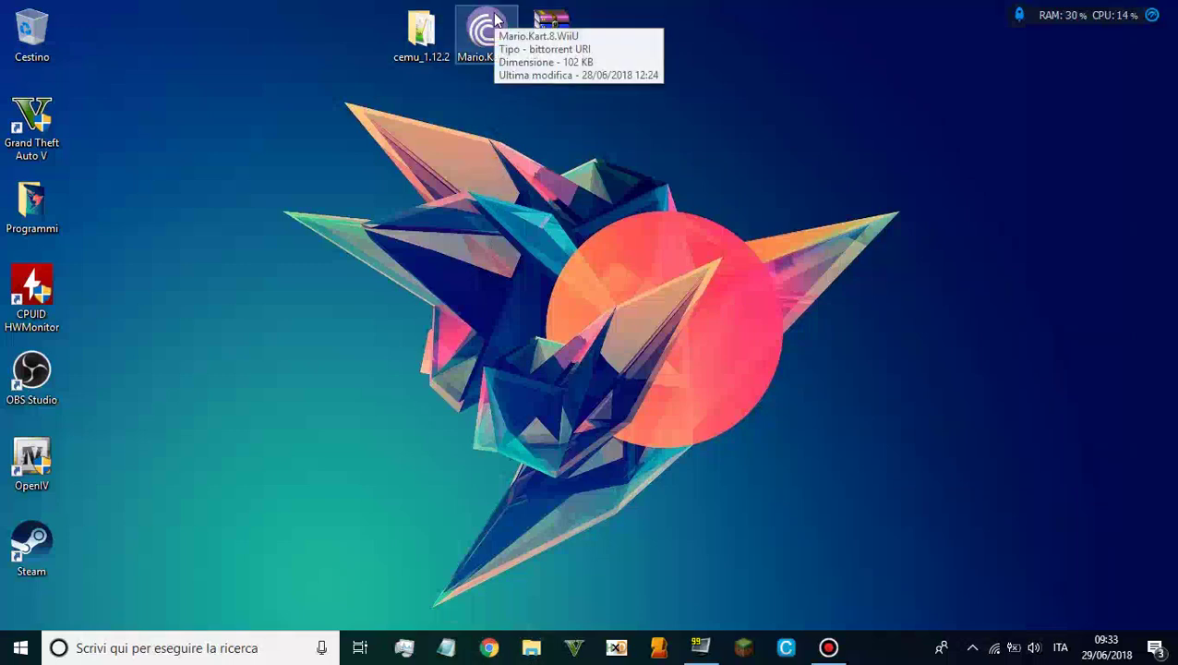
click(401, 334)
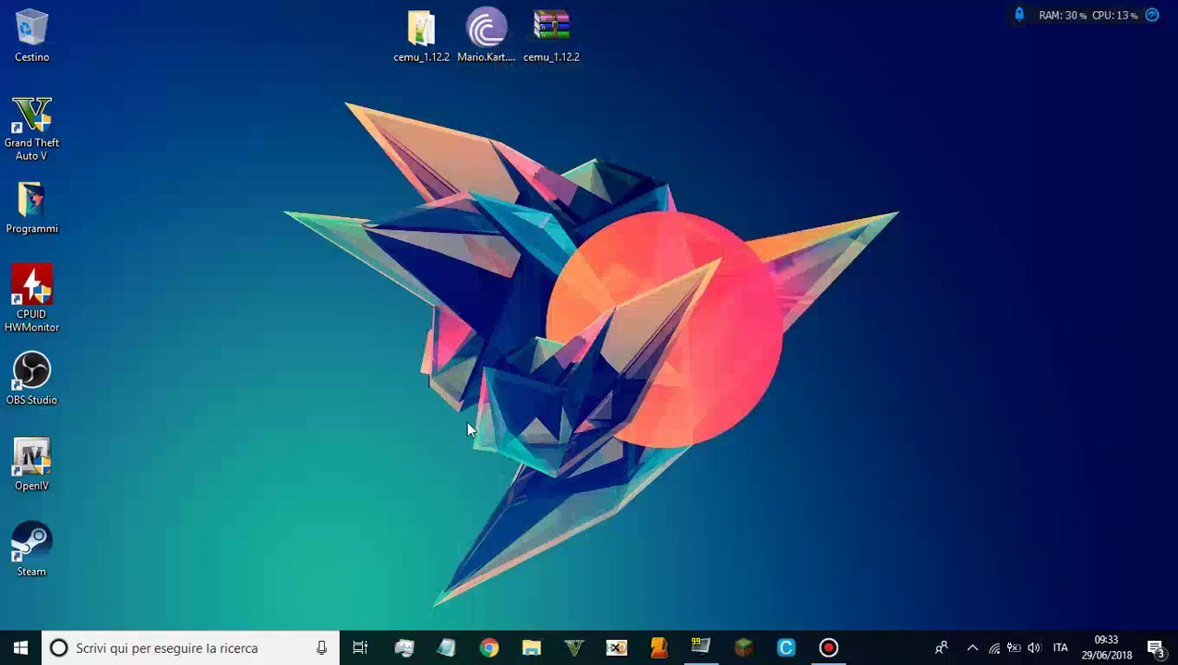
click(828, 647)
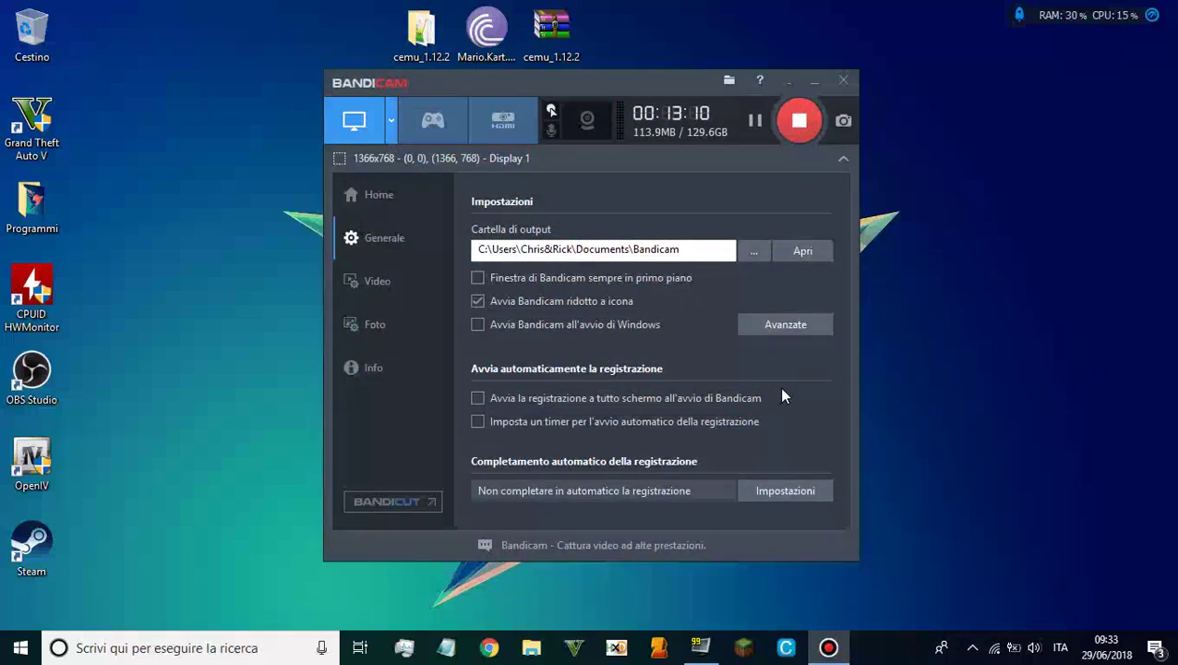
click(790, 91)
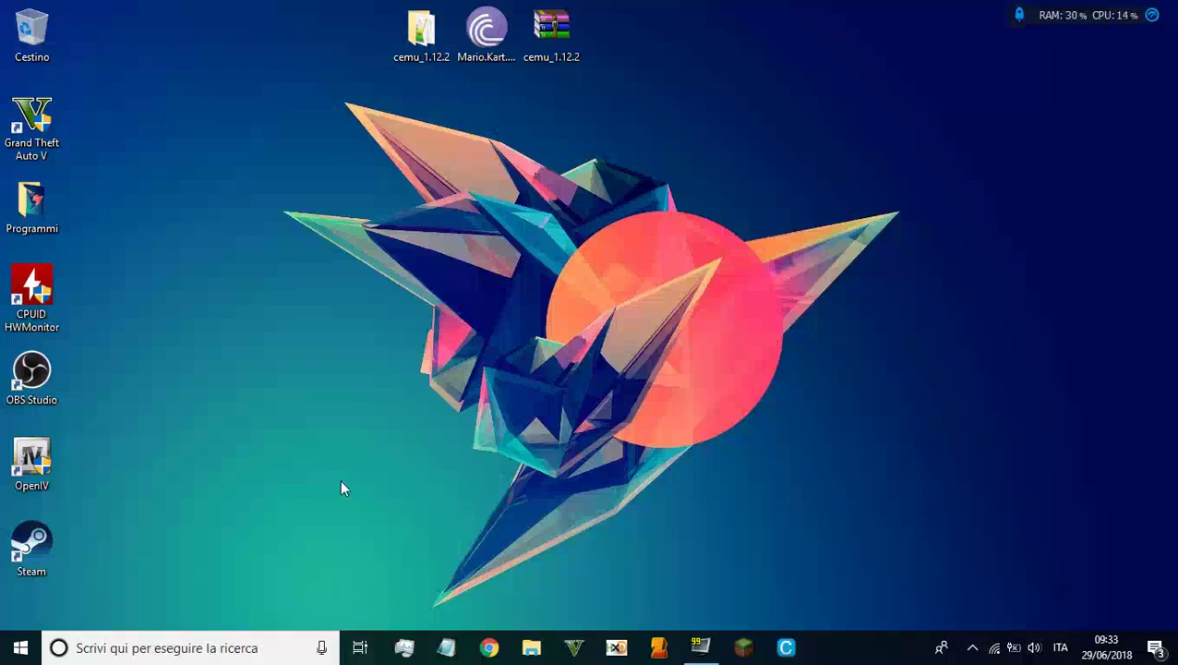
drag(211, 110, 962, 602)
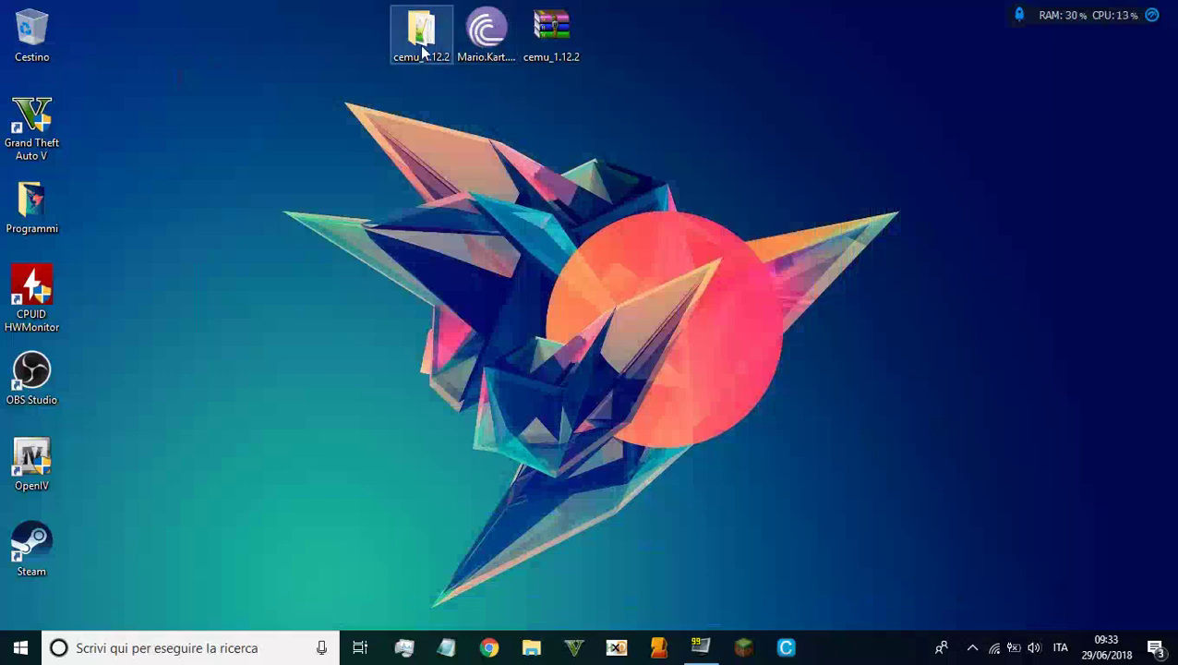
click(420, 42)
click(555, 285)
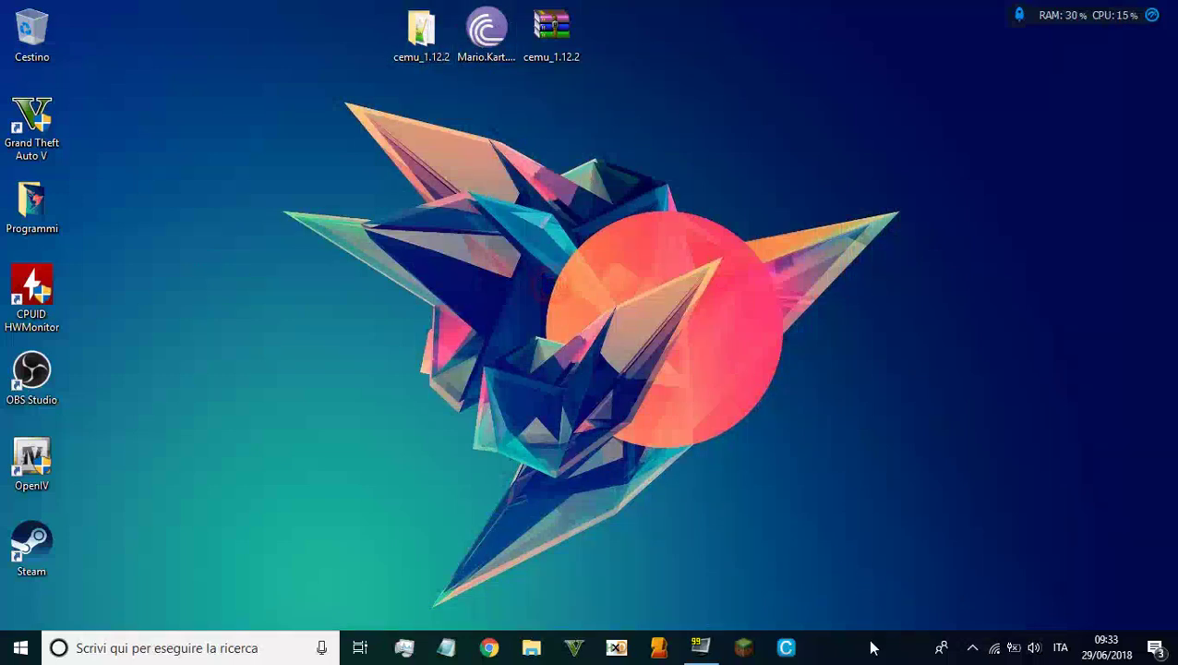
Bring the hidden Bandicam recorder window back up from among the background programs.
click(973, 647)
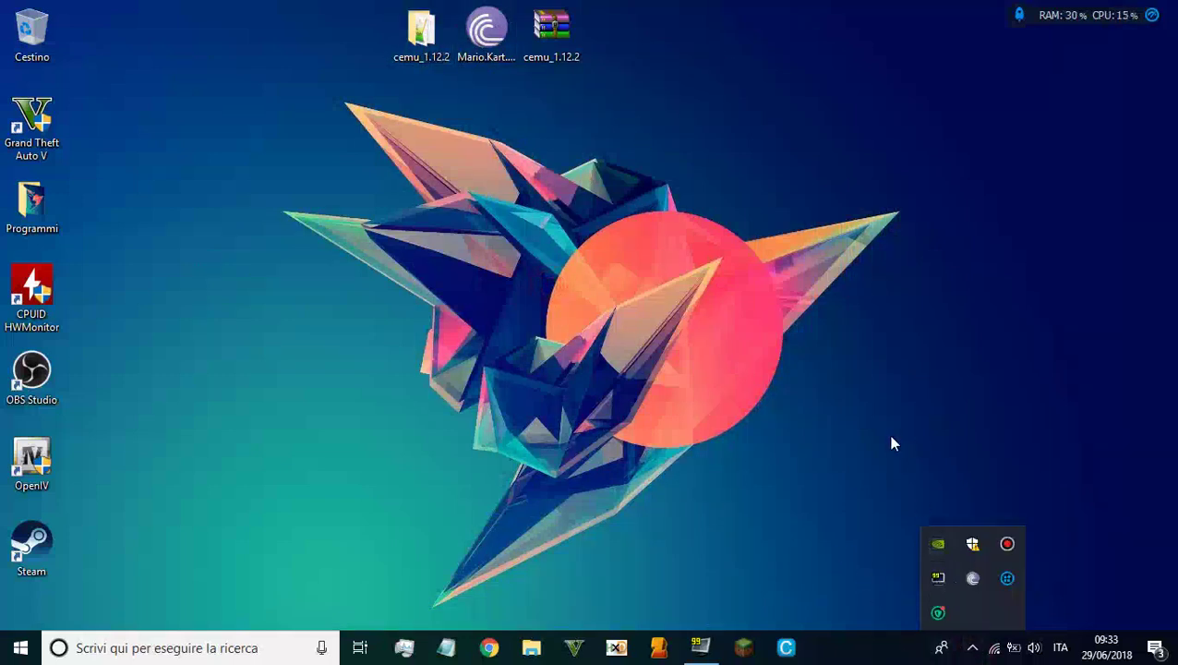
click(1008, 544)
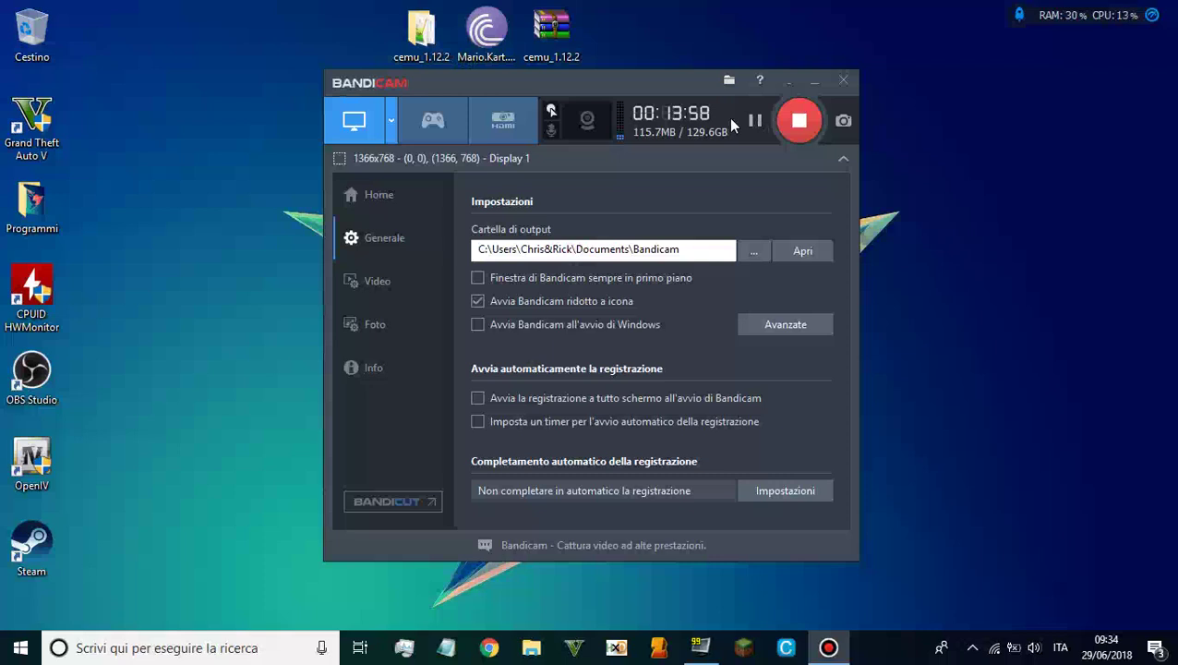
Delete the log text file from the desktop's cemu_1.12.2 folder and empty the Recycle Bin.
double_click(425, 33)
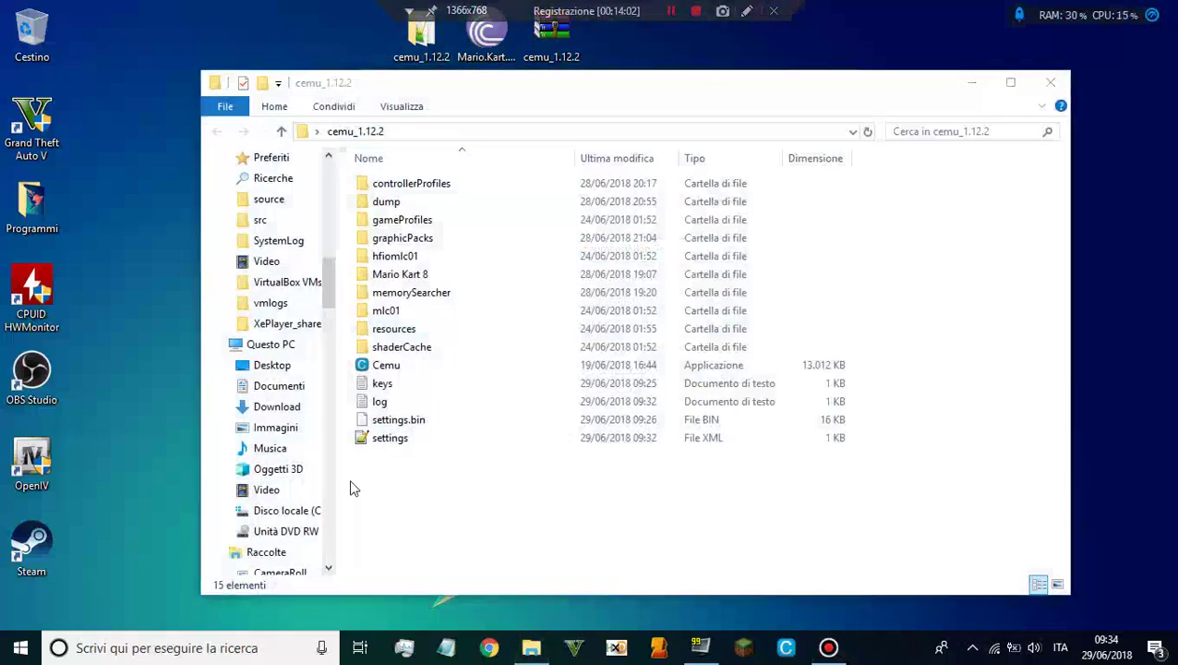
click(407, 481)
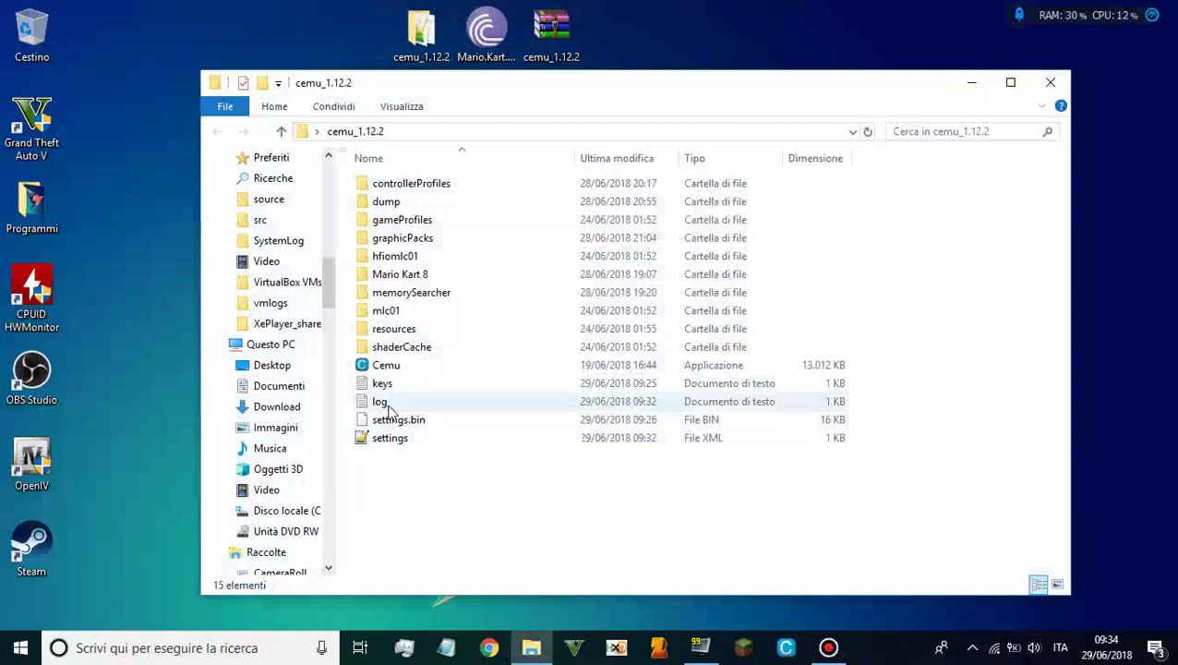
click(390, 410)
key(Delete)
click(657, 389)
click(514, 563)
click(795, 455)
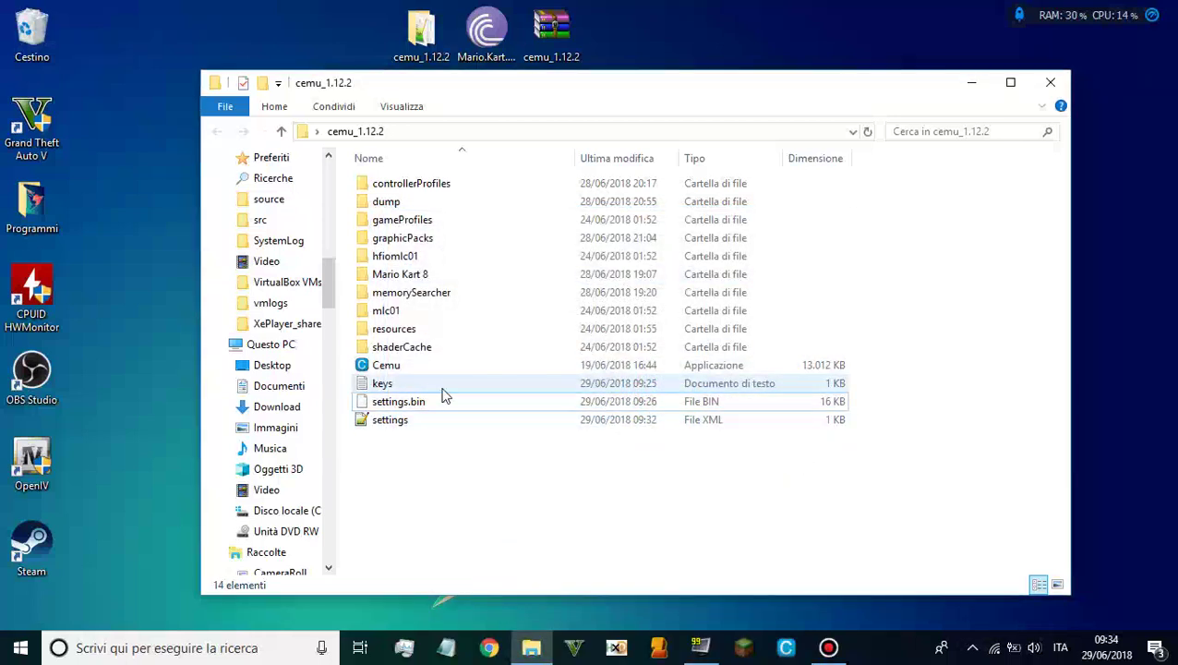
click(44, 39)
click(92, 145)
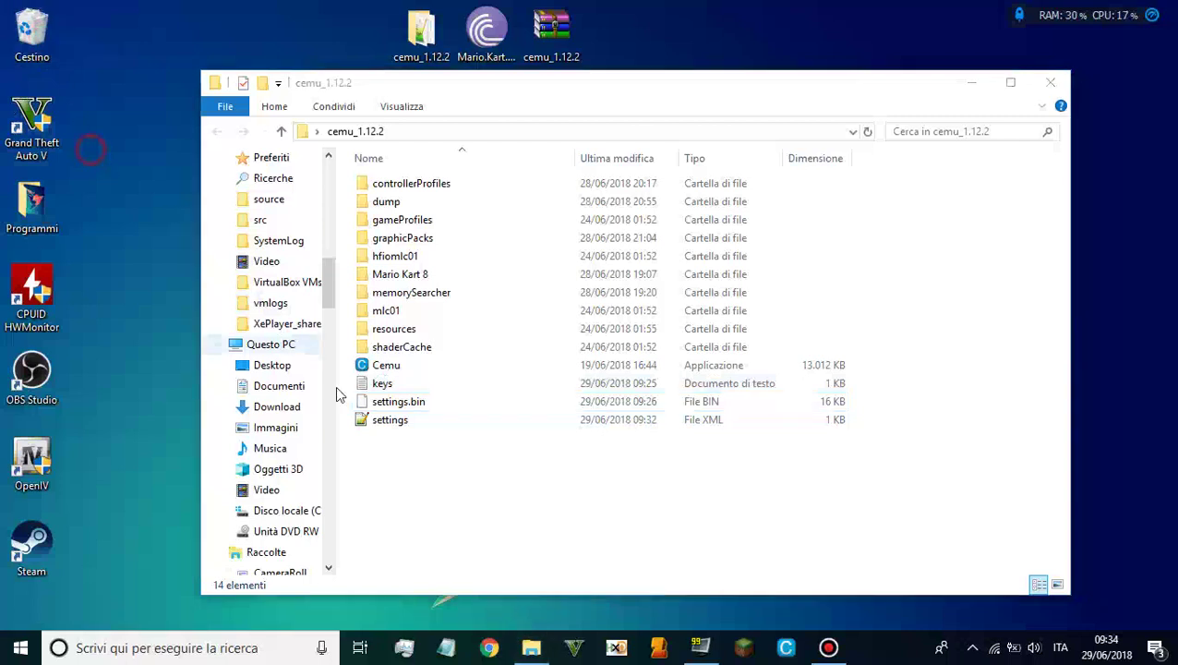
click(400, 508)
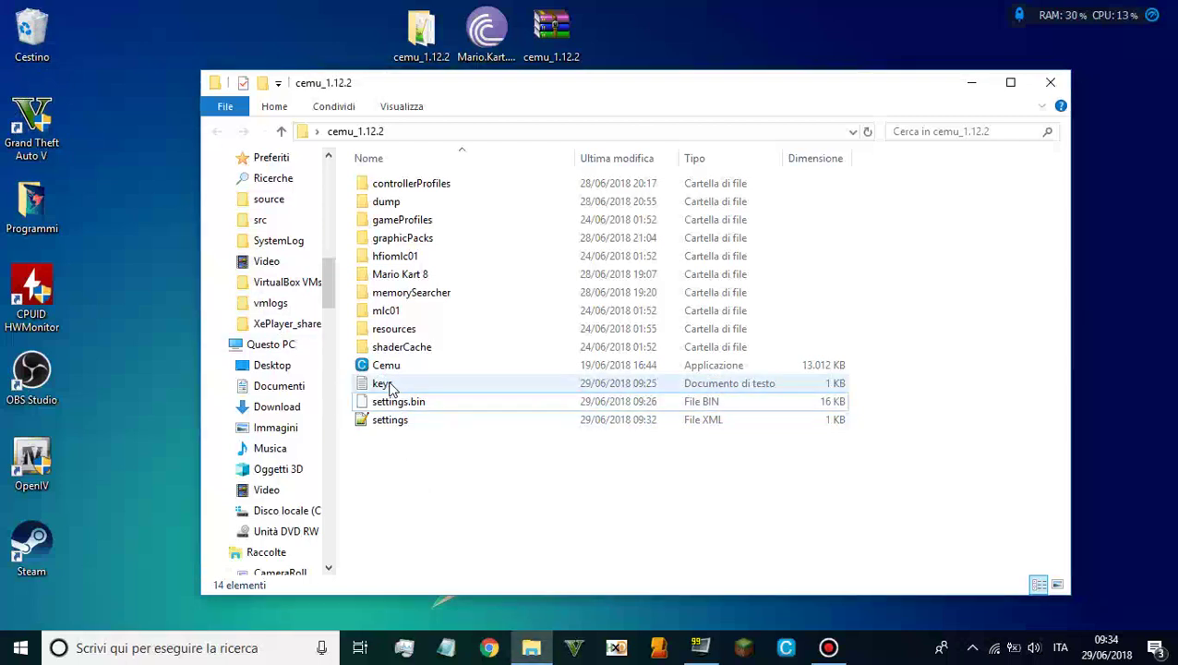
click(459, 489)
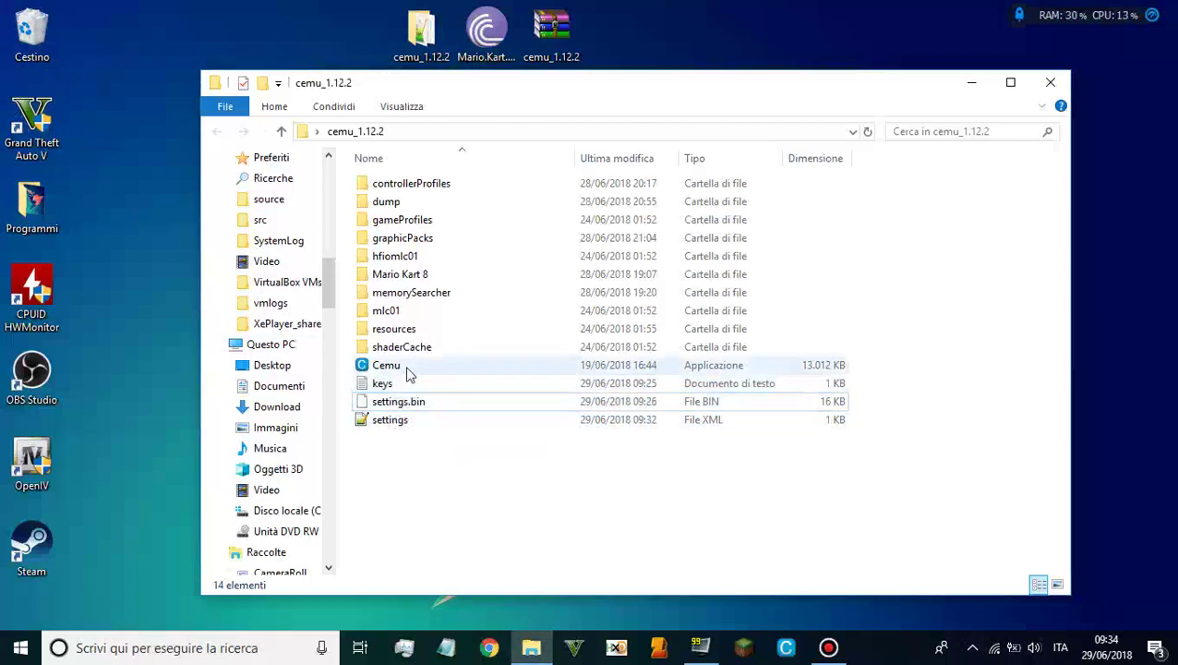
Open the keys text file maximized, highlight its Mario Kart 8 and Wii U Common Key lines, and close it unchanged.
click(382, 388)
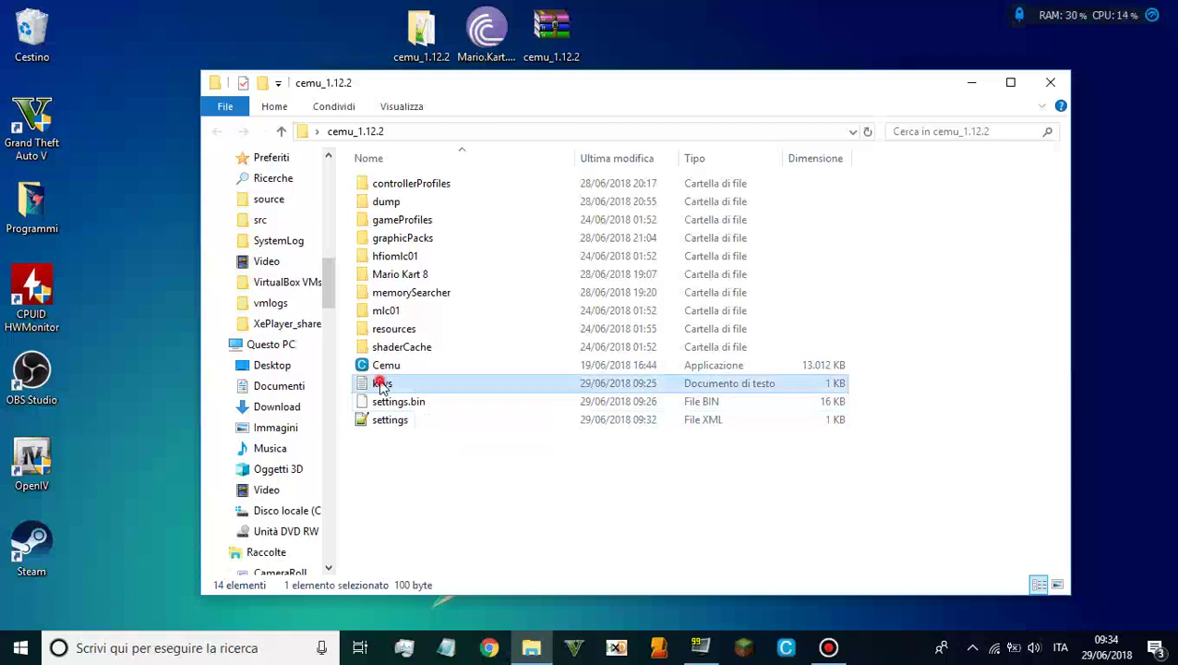
double_click(382, 388)
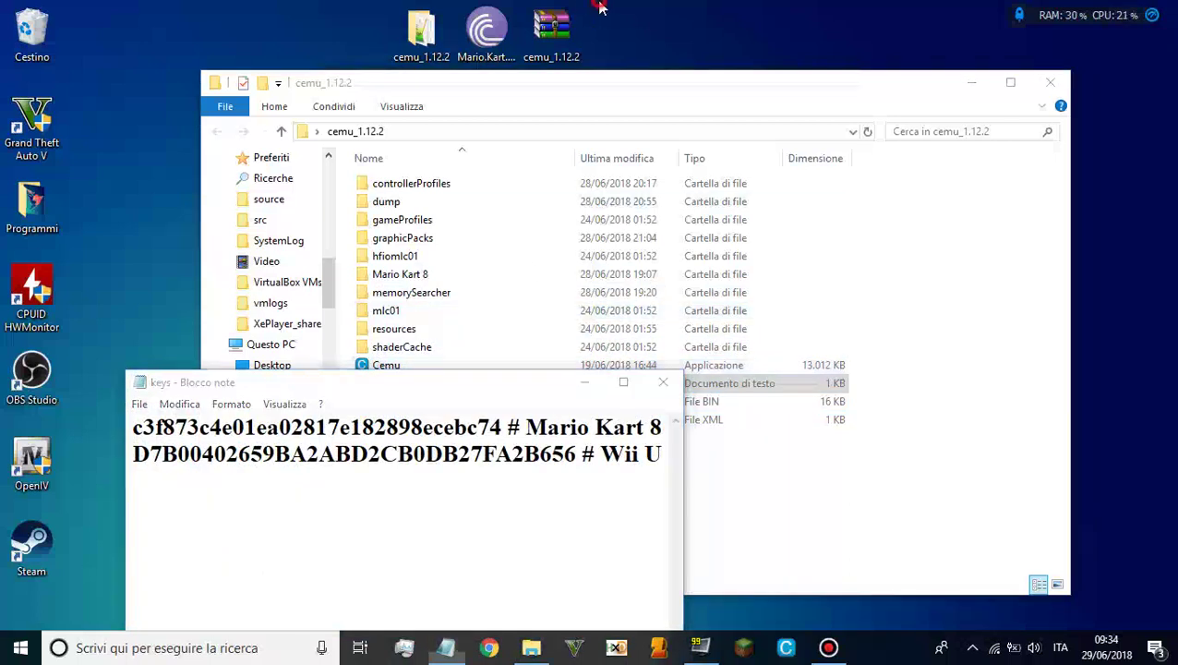
double_click(514, 386)
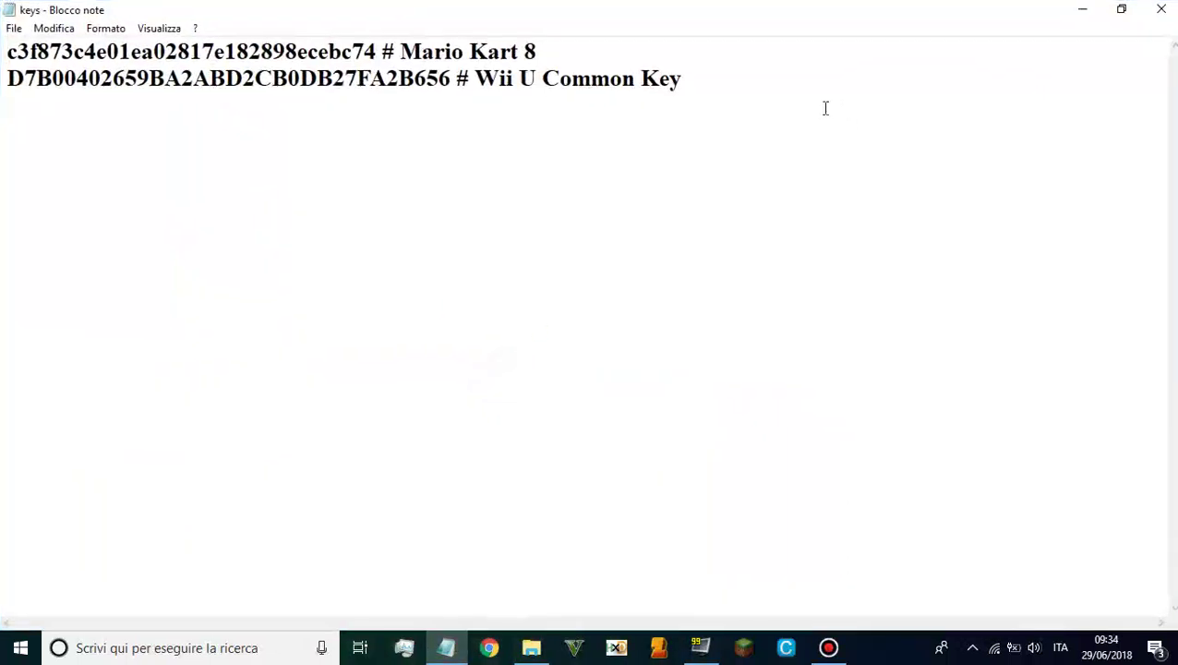
drag(717, 84, 520, 44)
drag(447, 52, 554, 42)
drag(686, 90, 74, 532)
click(763, 151)
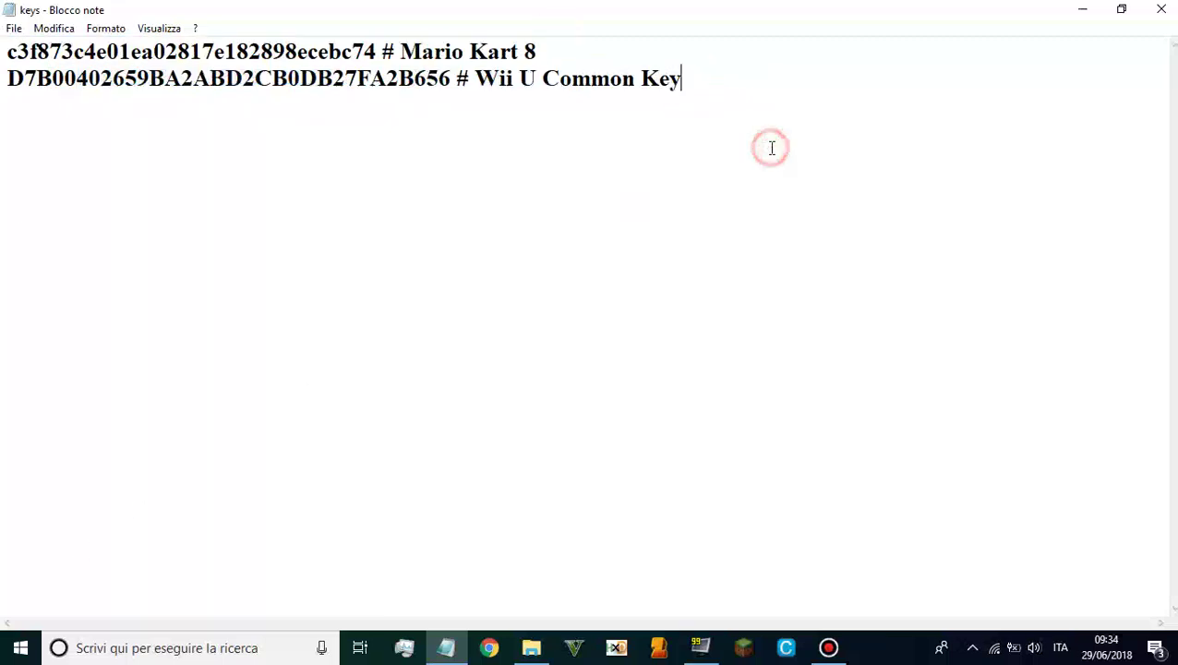
click(1162, 9)
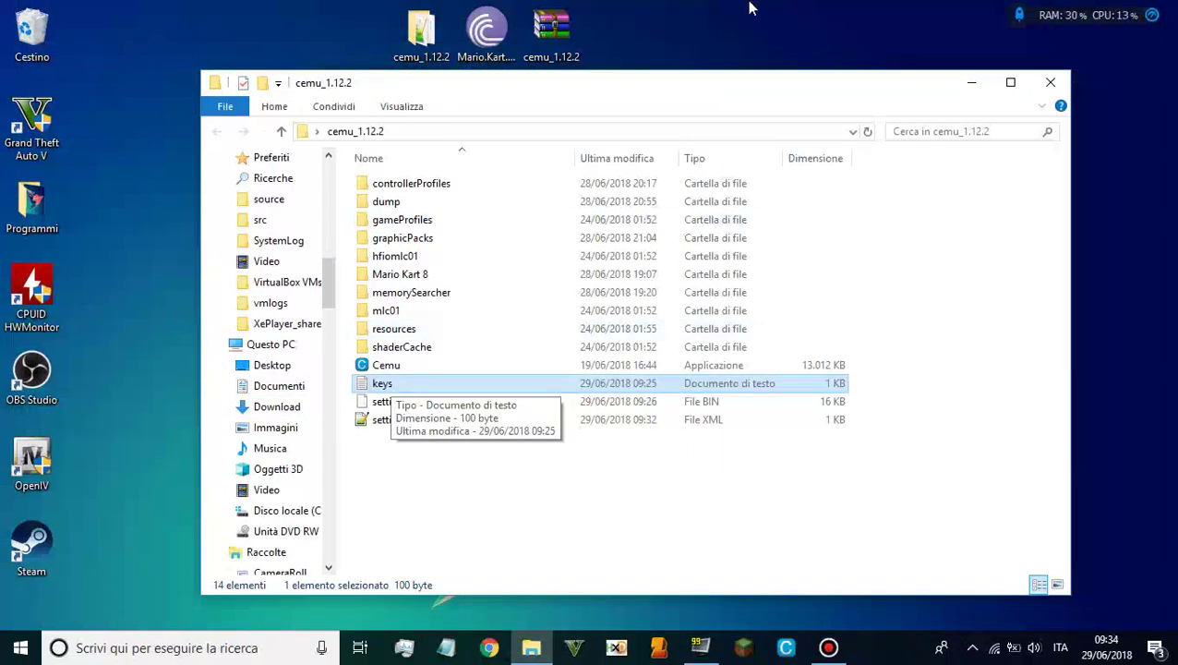
click(1043, 298)
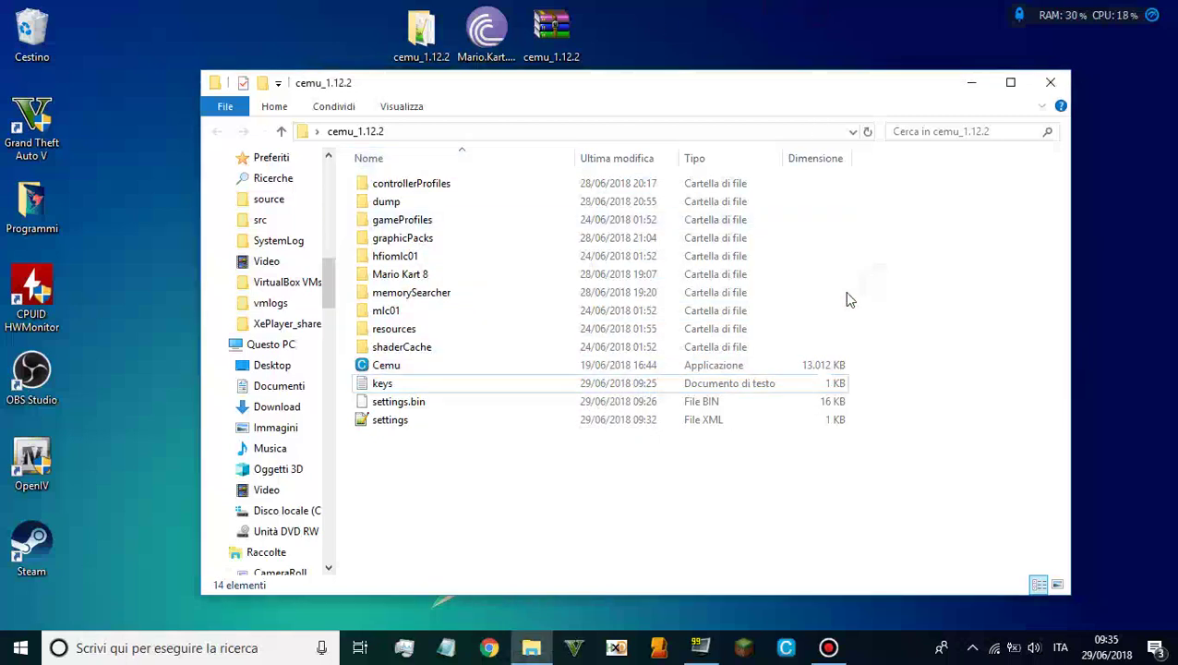
Start Cemu again to show fk-mk8.wud in the game-loading dialog, then cancel the dialog and close Cemu.
double_click(427, 367)
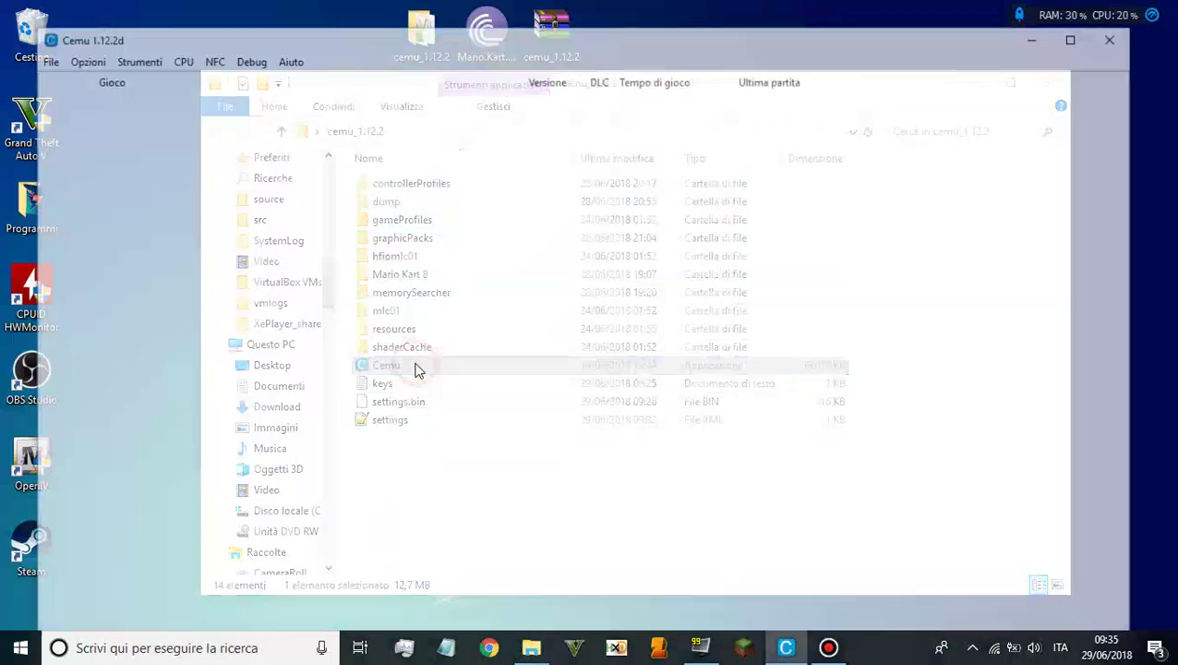
click(42, 57)
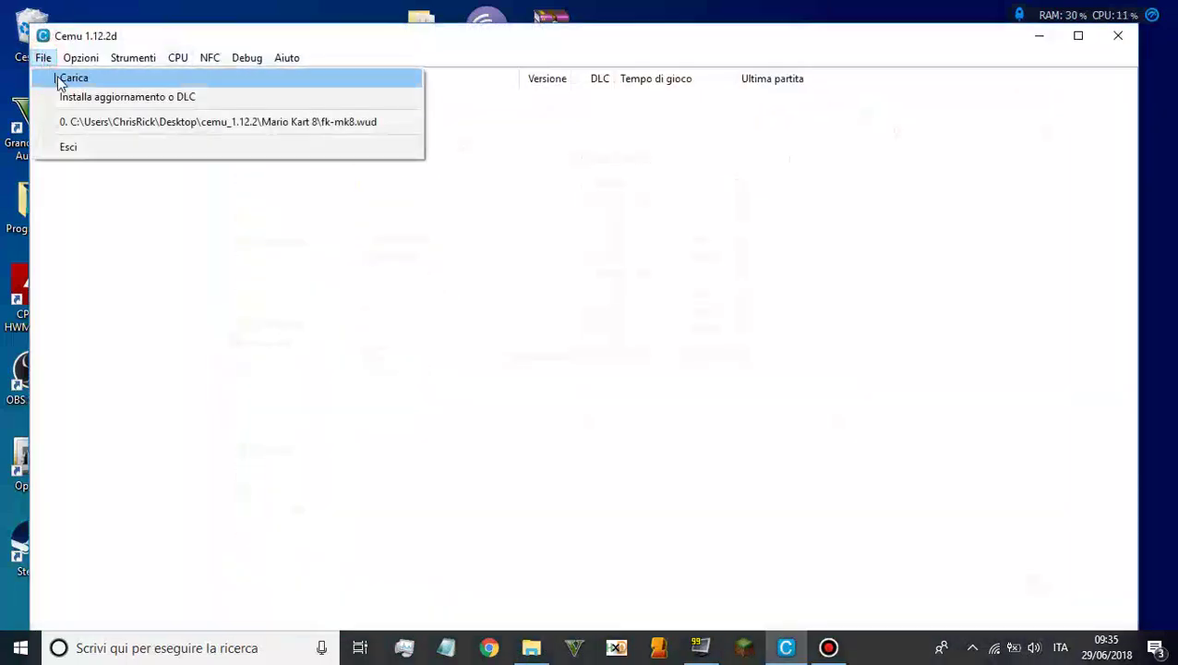
click(58, 79)
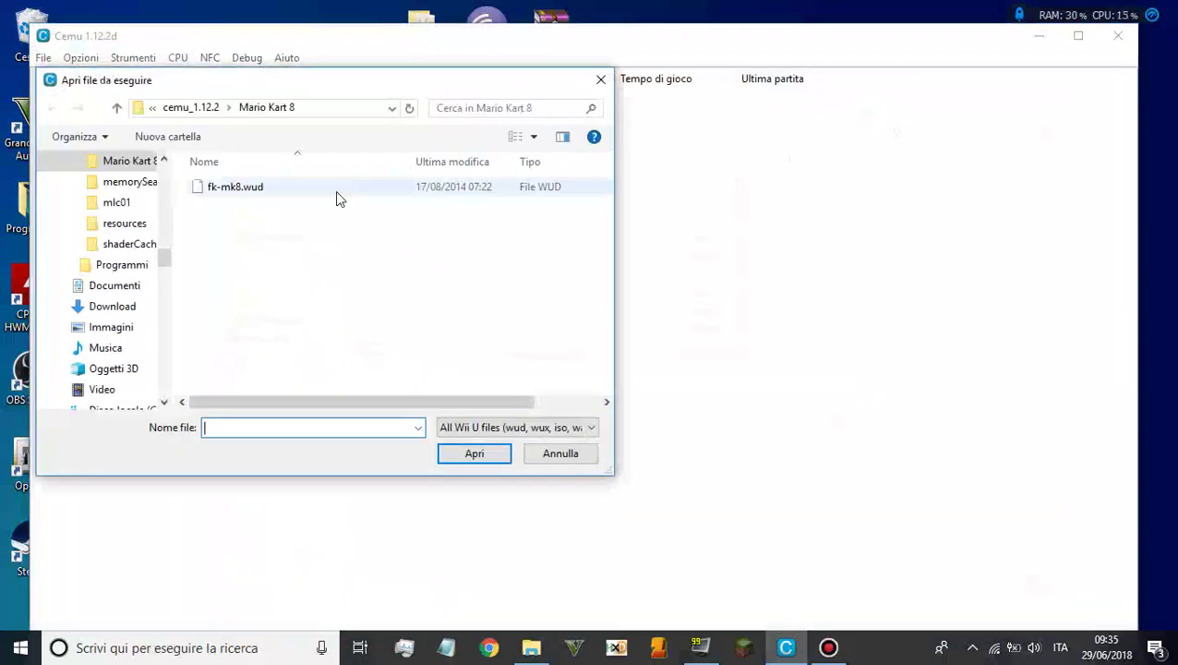
click(580, 451)
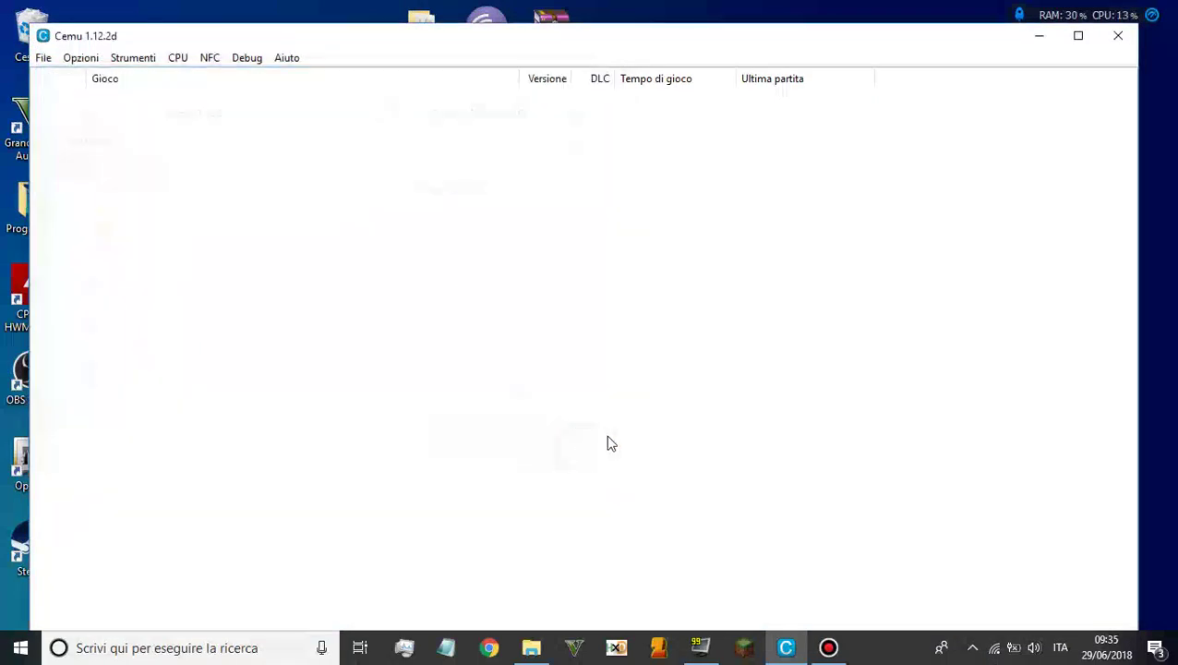
click(1118, 35)
click(986, 441)
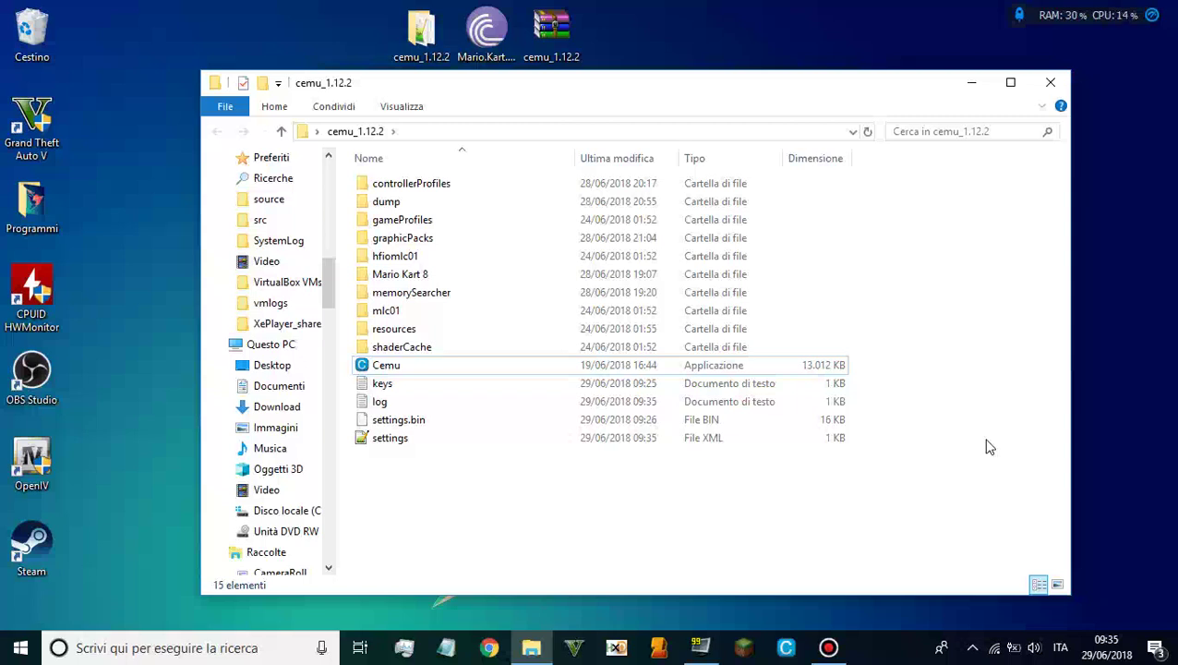
Bring up the Bandicam recorder window over the open cemu_1.12.2 folder.
click(828, 647)
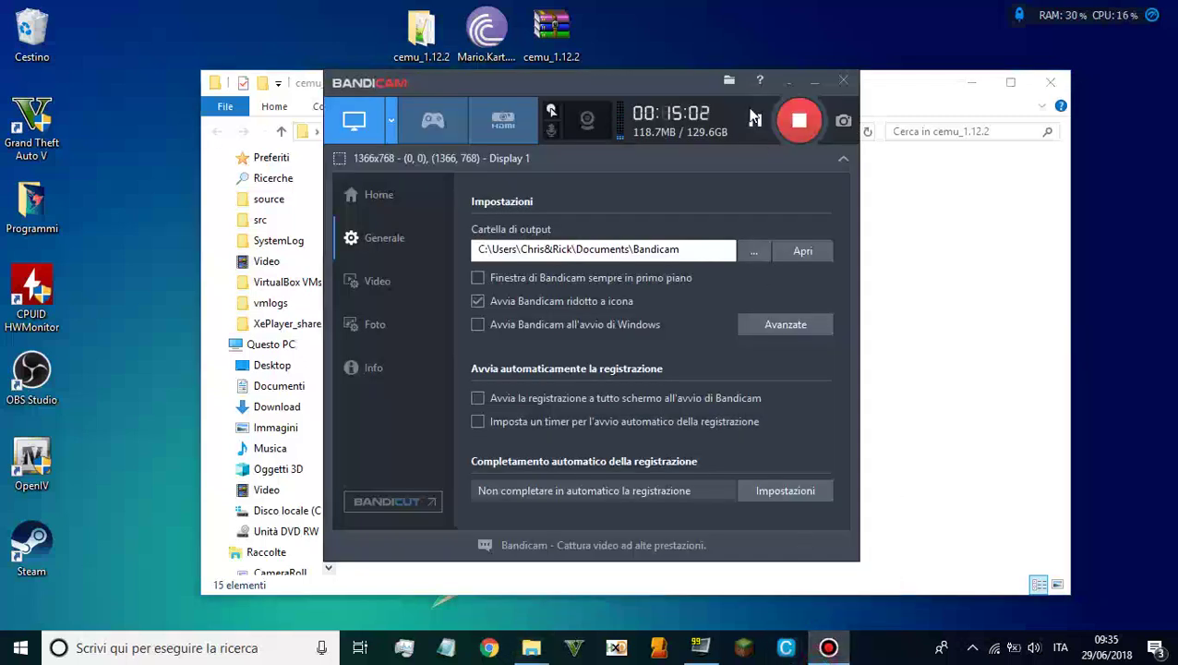